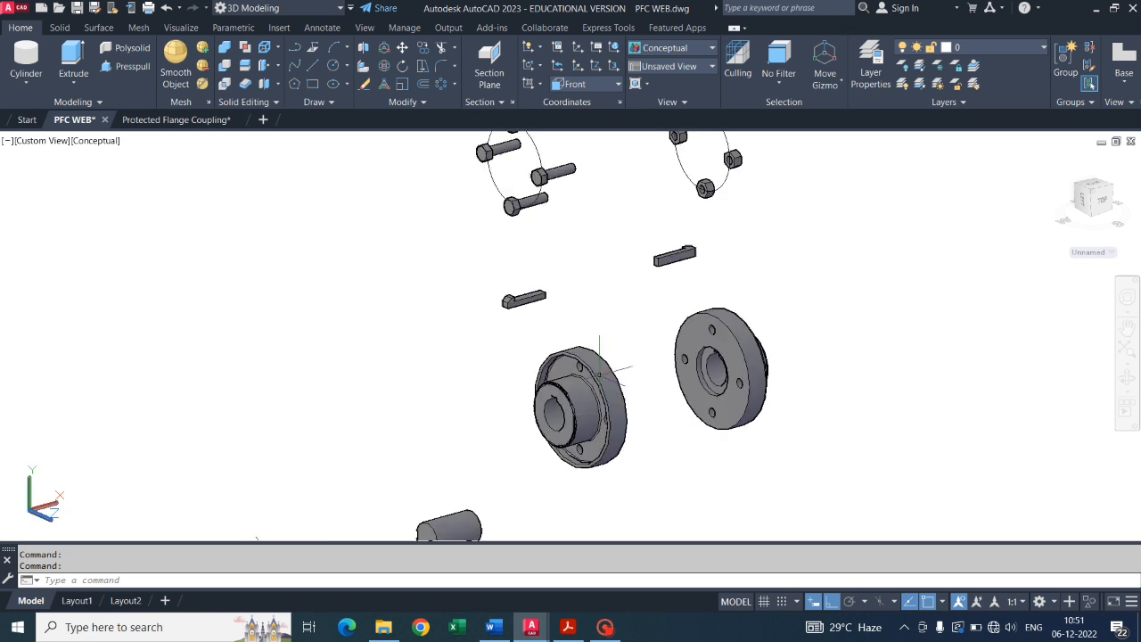
# Examine both flanges, their mating faces, bolt holes and keyways from opposite sides.
pyautogui.moveTo(586, 255); pyautogui.dragTo(587, 277, button='middle')
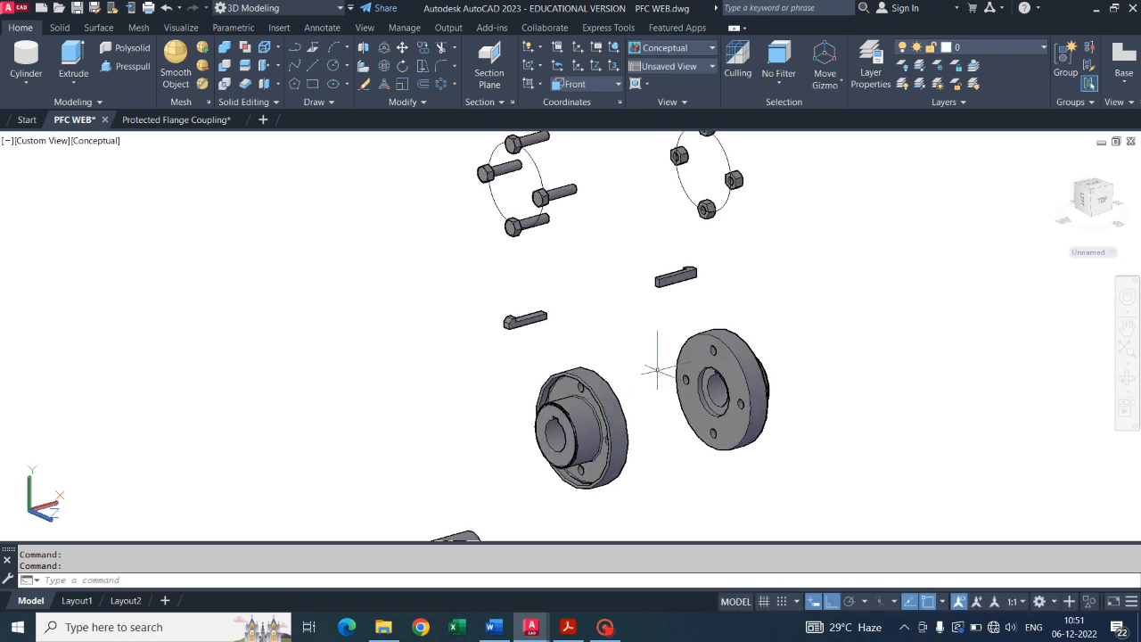
pyautogui.scroll(2, 624, 388)
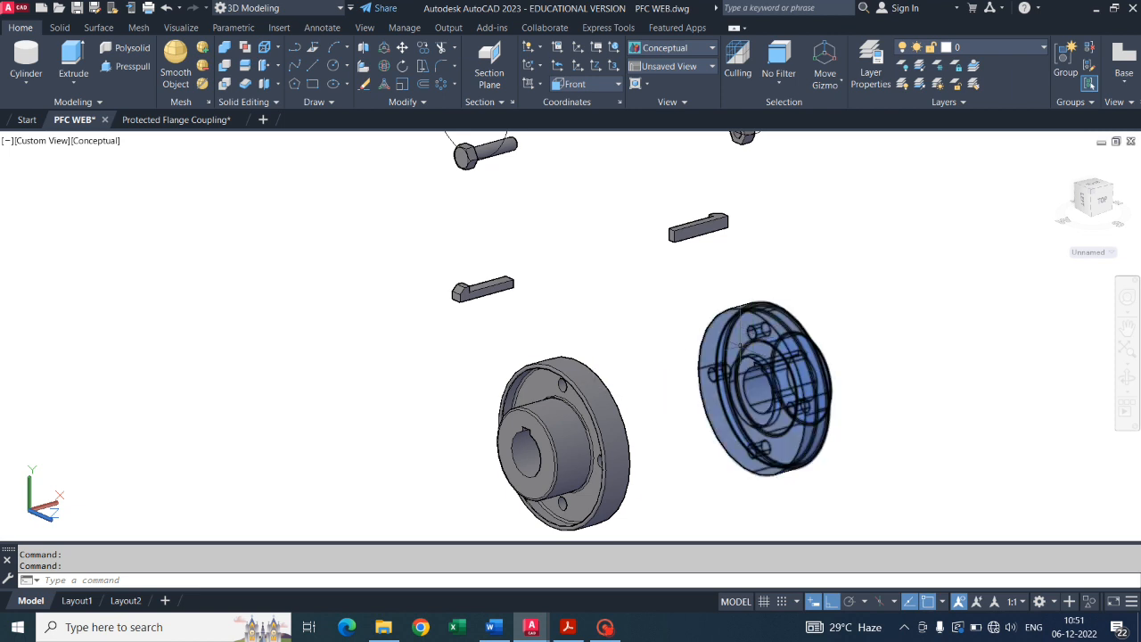
pyautogui.scroll(3, 651, 379)
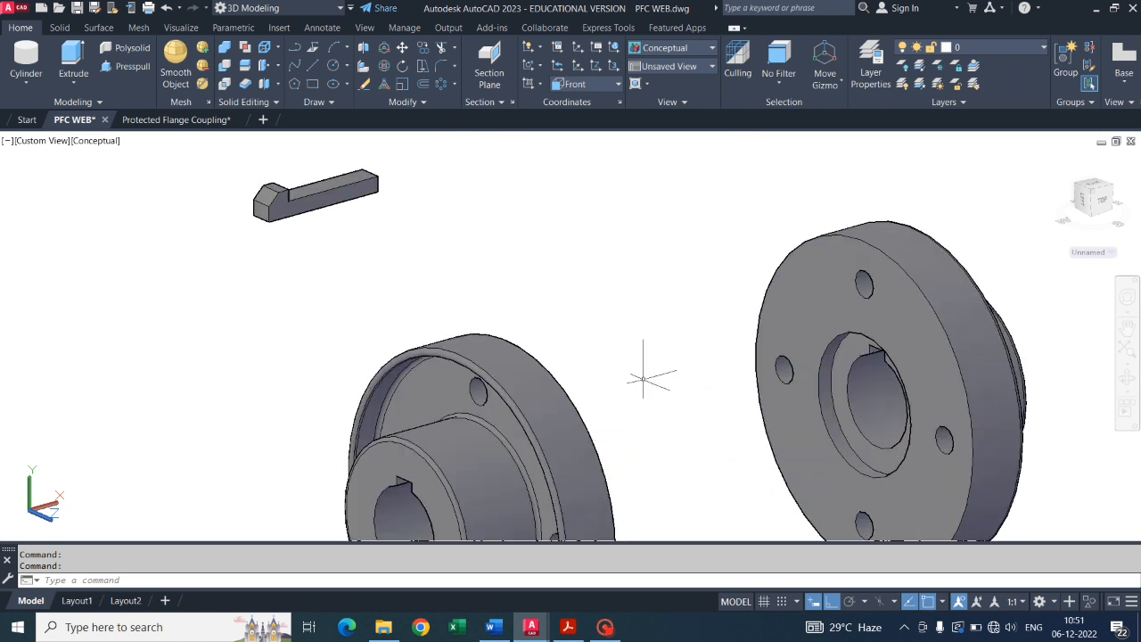
pyautogui.scroll(-2, 651, 378)
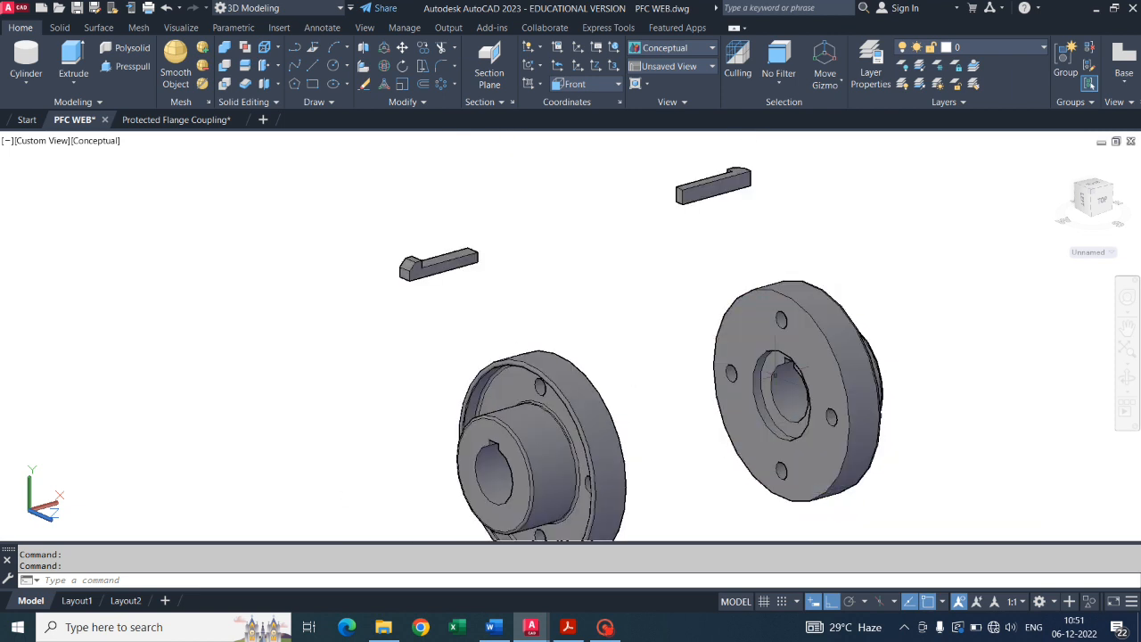
pyautogui.moveTo(635, 435); pyautogui.dragTo(572, 342, button='middle')
pyautogui.scroll(2, 470, 344)
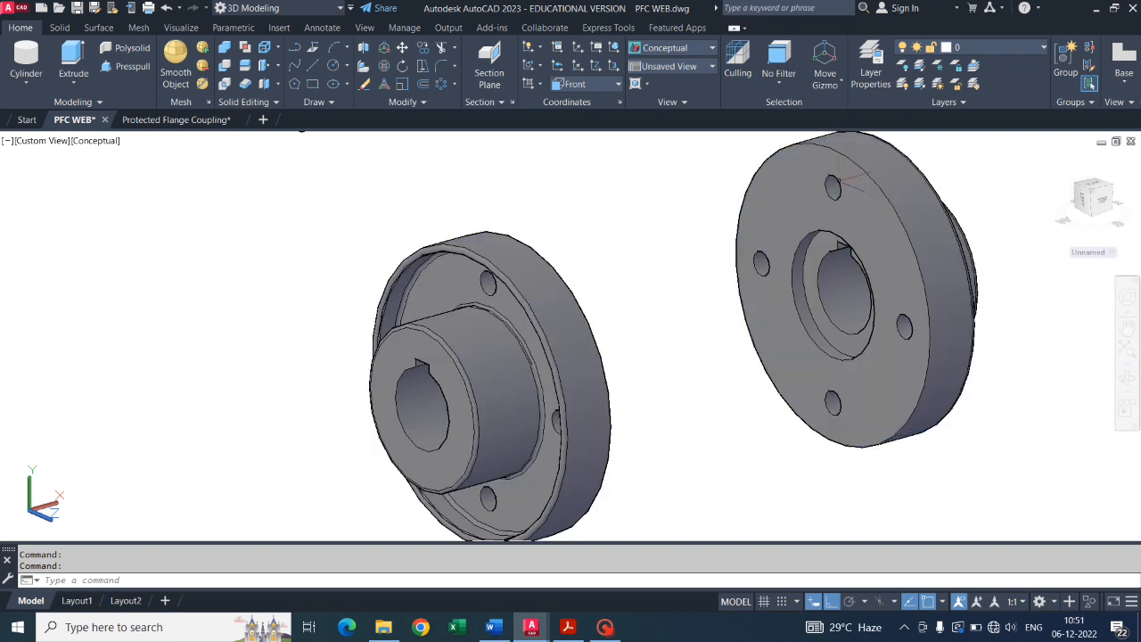
pyautogui.click(1120, 381)
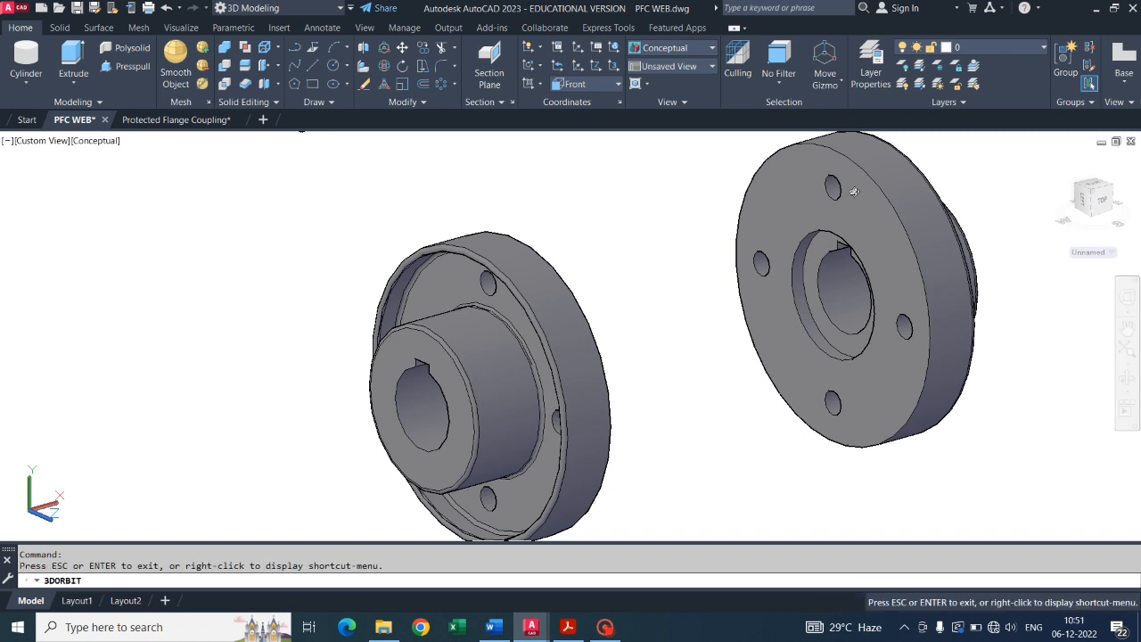
pyautogui.moveTo(839, 186); pyautogui.dragTo(390, 258)
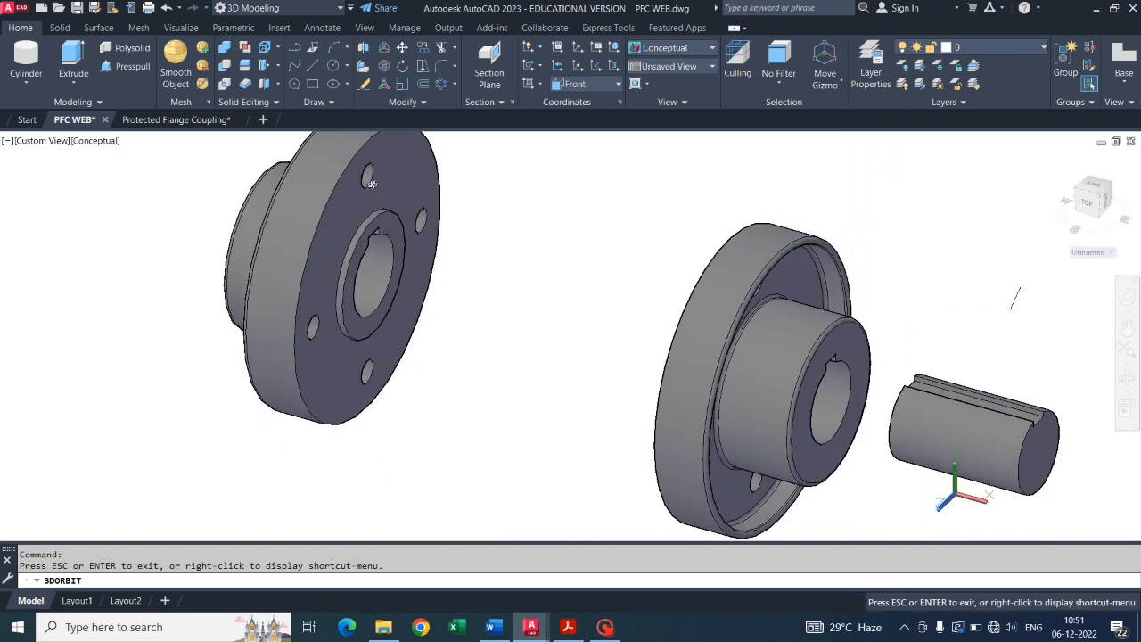
pyautogui.moveTo(375, 198); pyautogui.dragTo(494, 213)
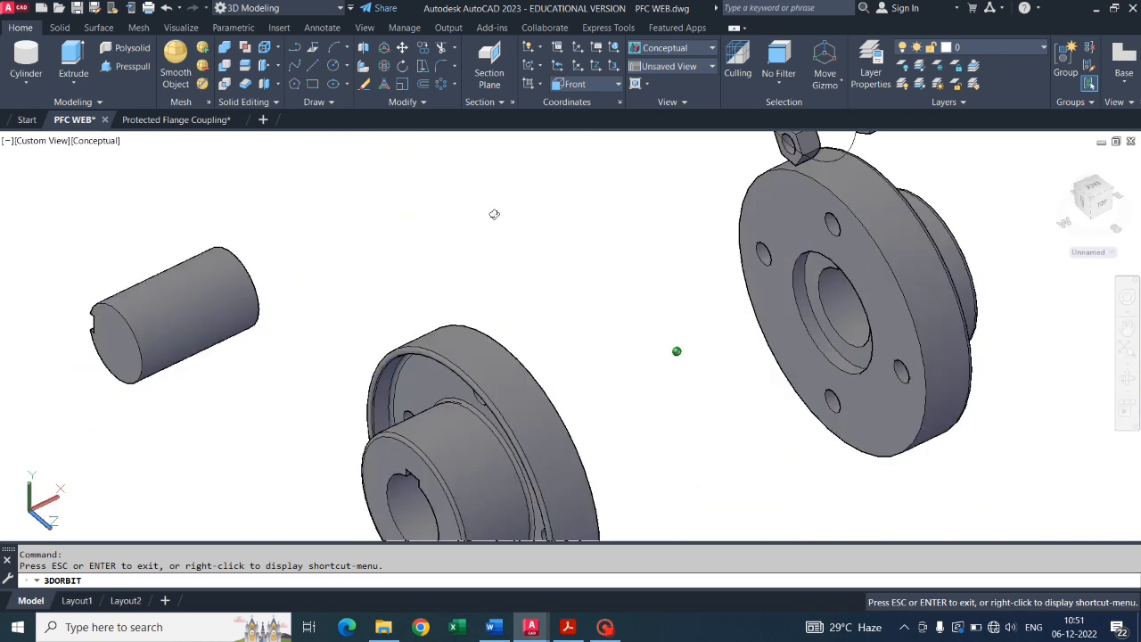
pyautogui.press('Escape')
# Move the flange with the recessed mating face onto the other flange, matching the centers of their upper bolt holes.
pyautogui.click(480, 528)
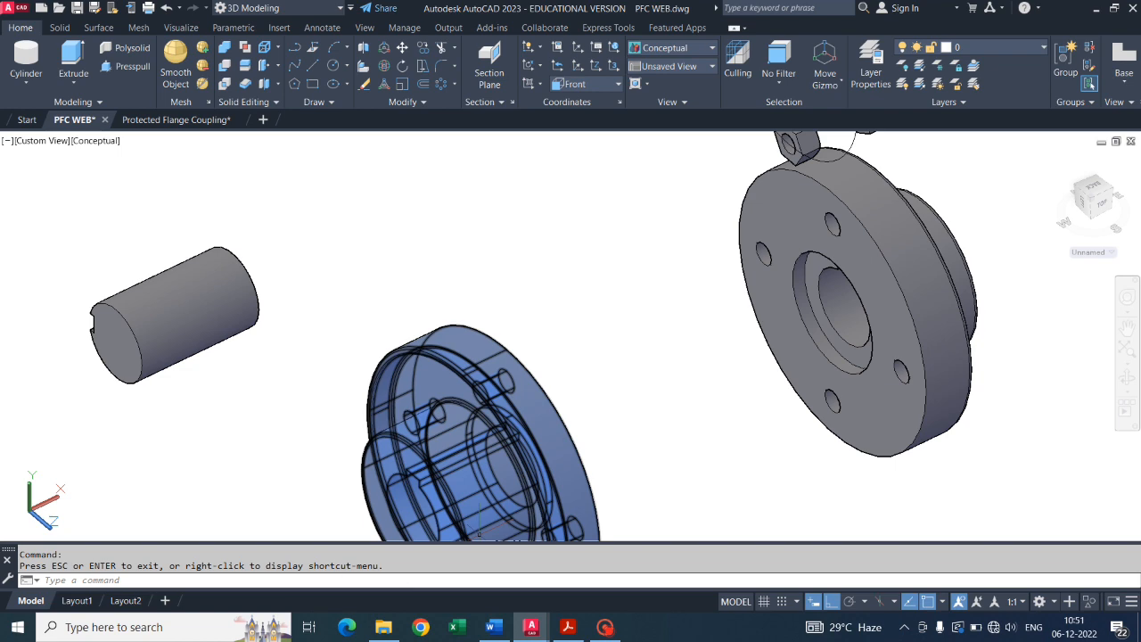
pyautogui.write('m')
pyautogui.press('Return')
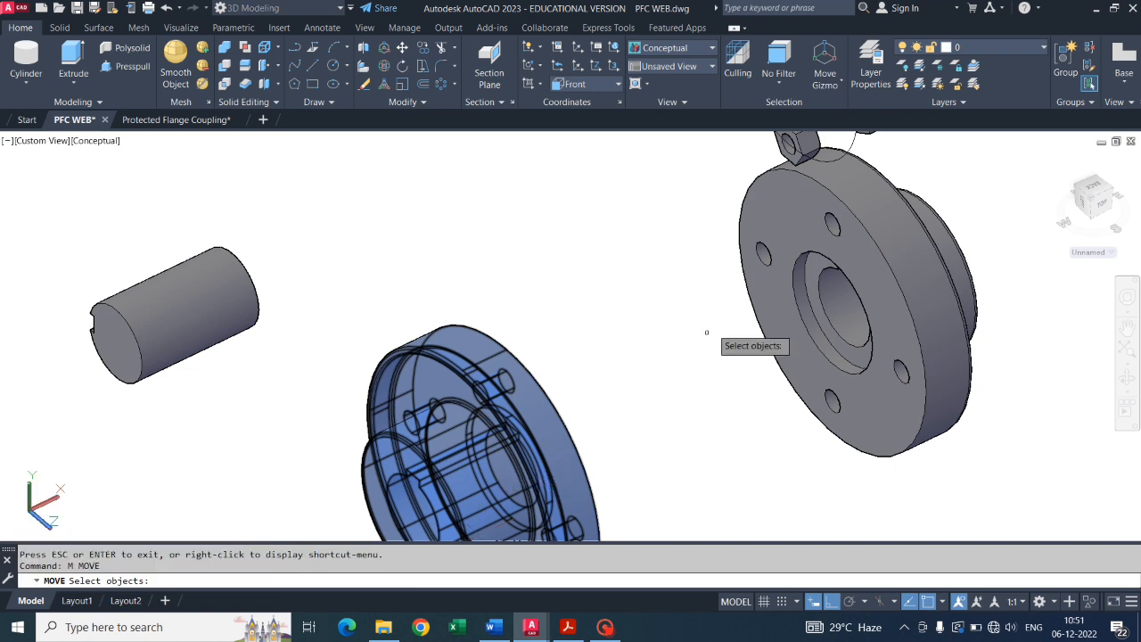
pyautogui.click(860, 234)
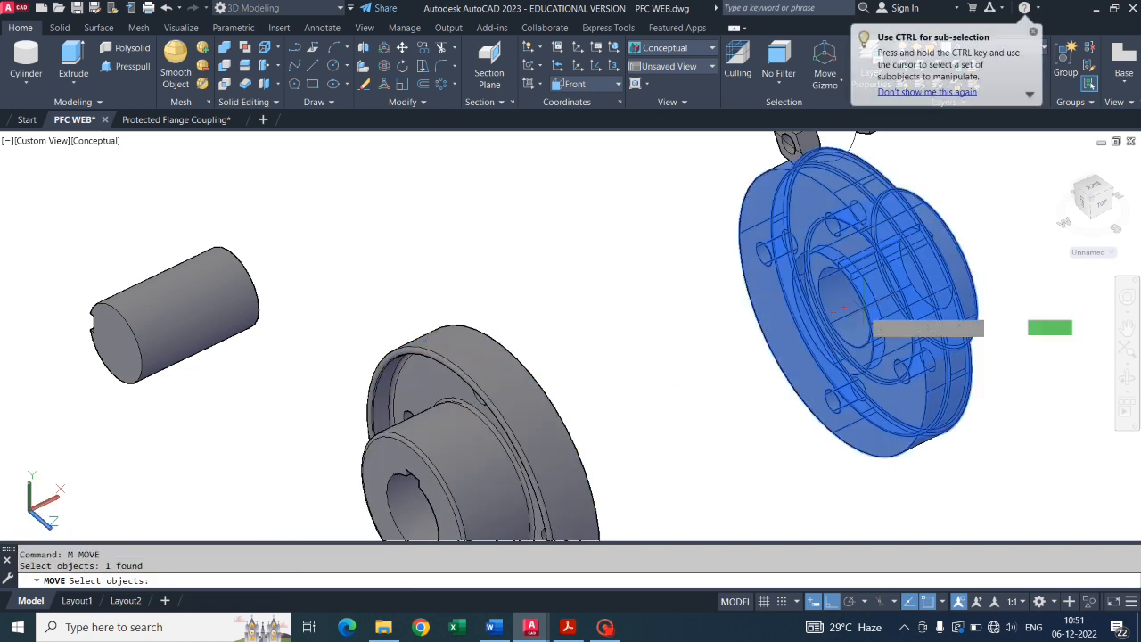
pyautogui.press('Return')
pyautogui.scroll(3, 838, 234)
pyautogui.scroll(2, 836, 236)
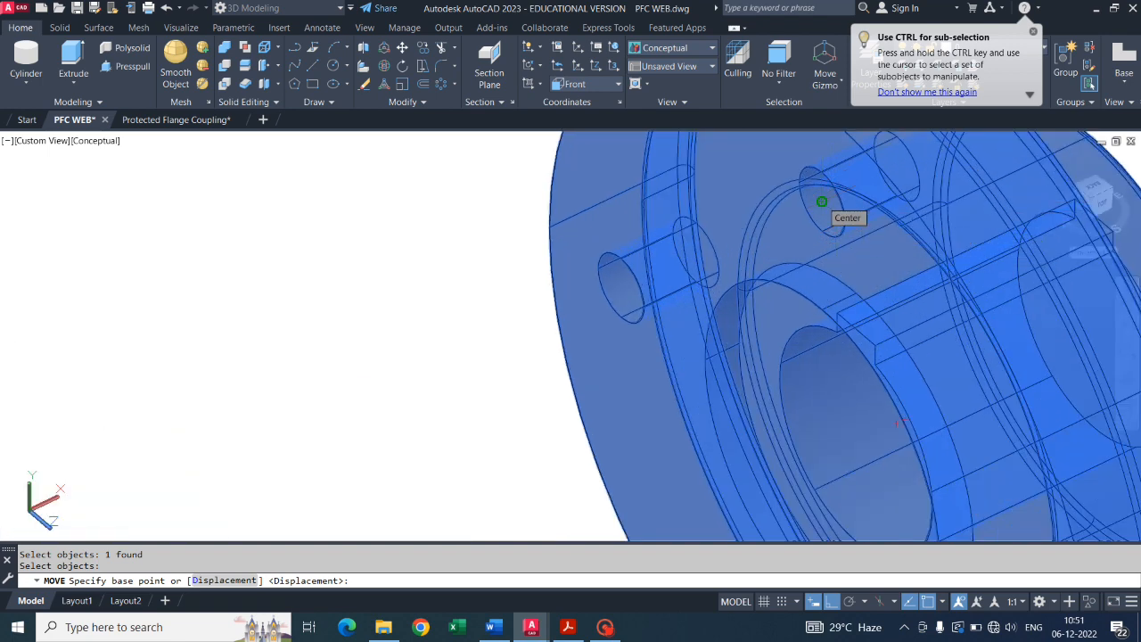
pyautogui.click(821, 201)
pyautogui.scroll(-3, 839, 214)
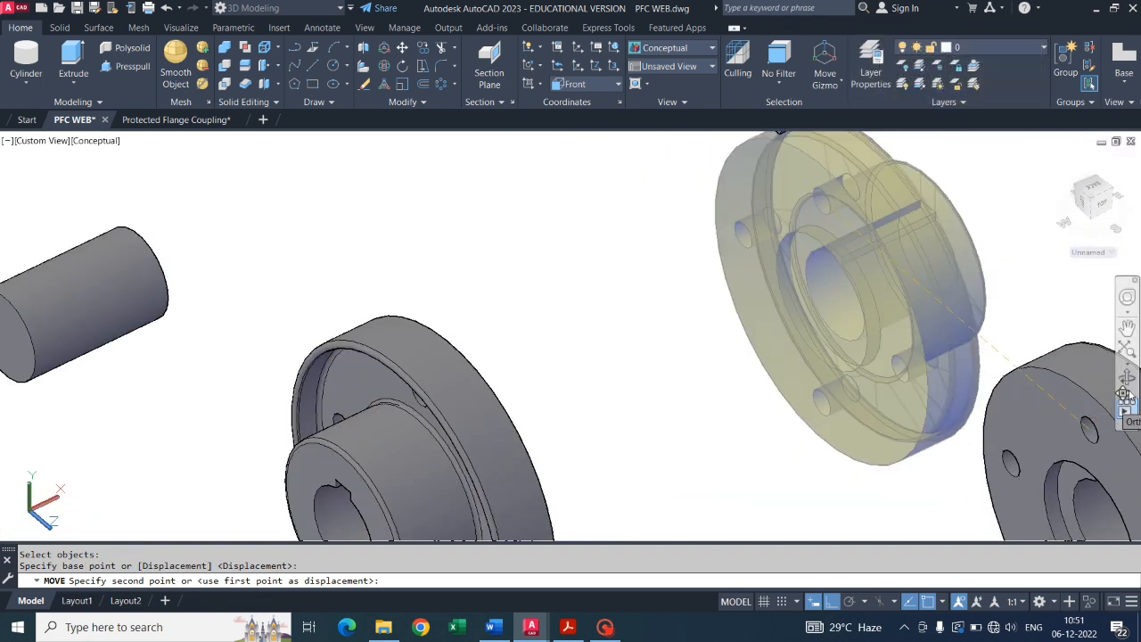
pyautogui.click(1129, 379)
pyautogui.moveTo(820, 390); pyautogui.dragTo(686, 382)
pyautogui.scroll(-3, 686, 382)
pyautogui.moveTo(509, 326); pyautogui.dragTo(919, 305, button='middle')
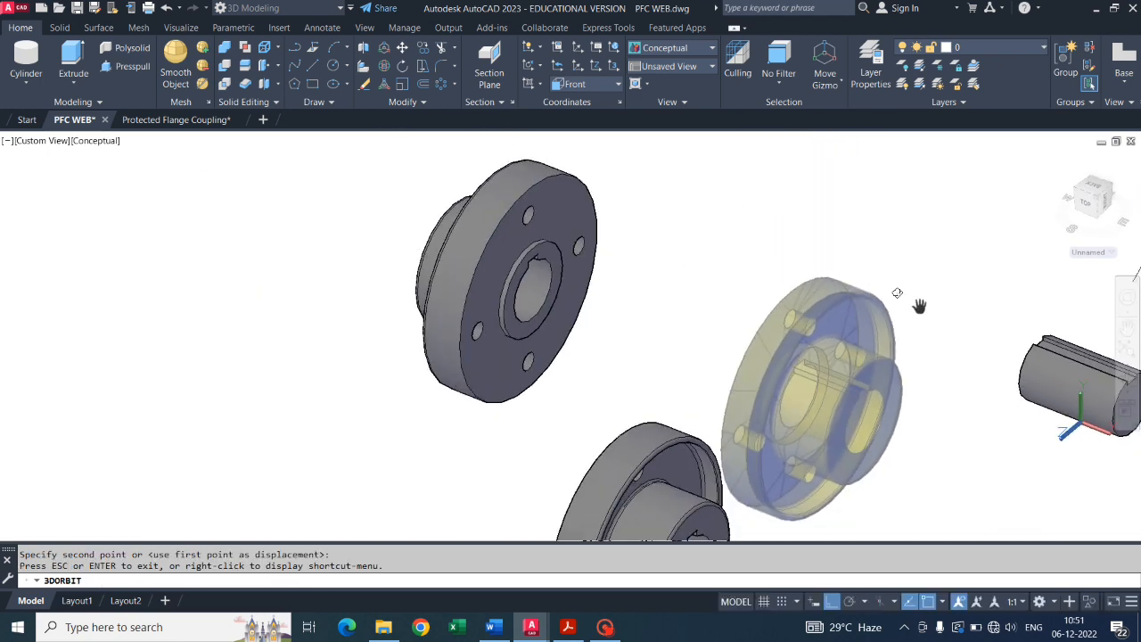
pyautogui.scroll(6, 524, 221)
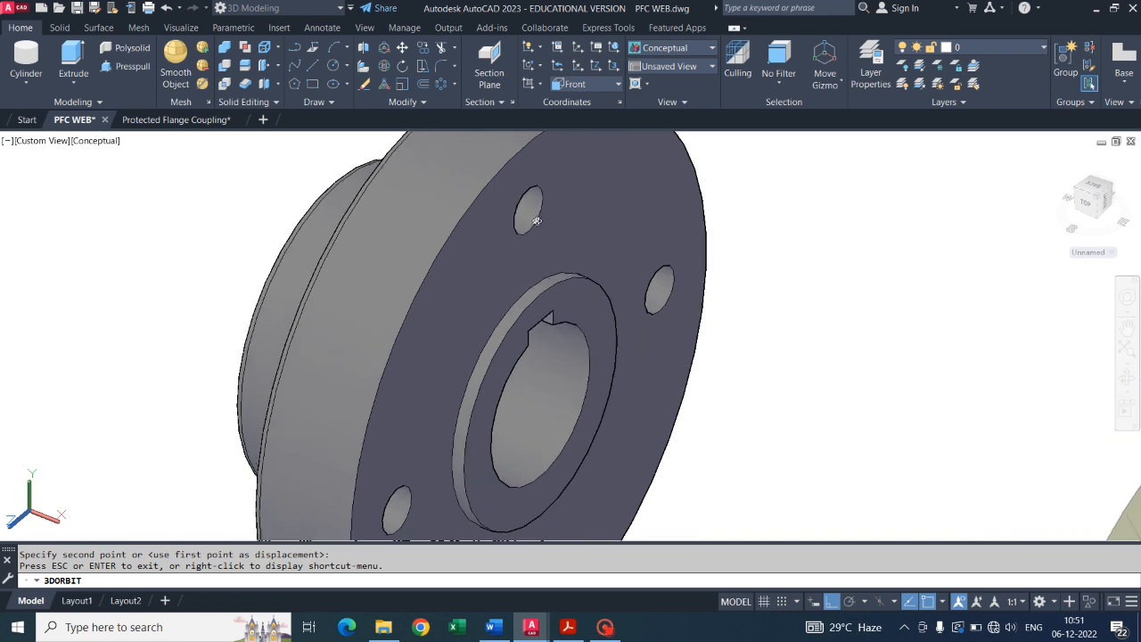
pyautogui.press('Escape')
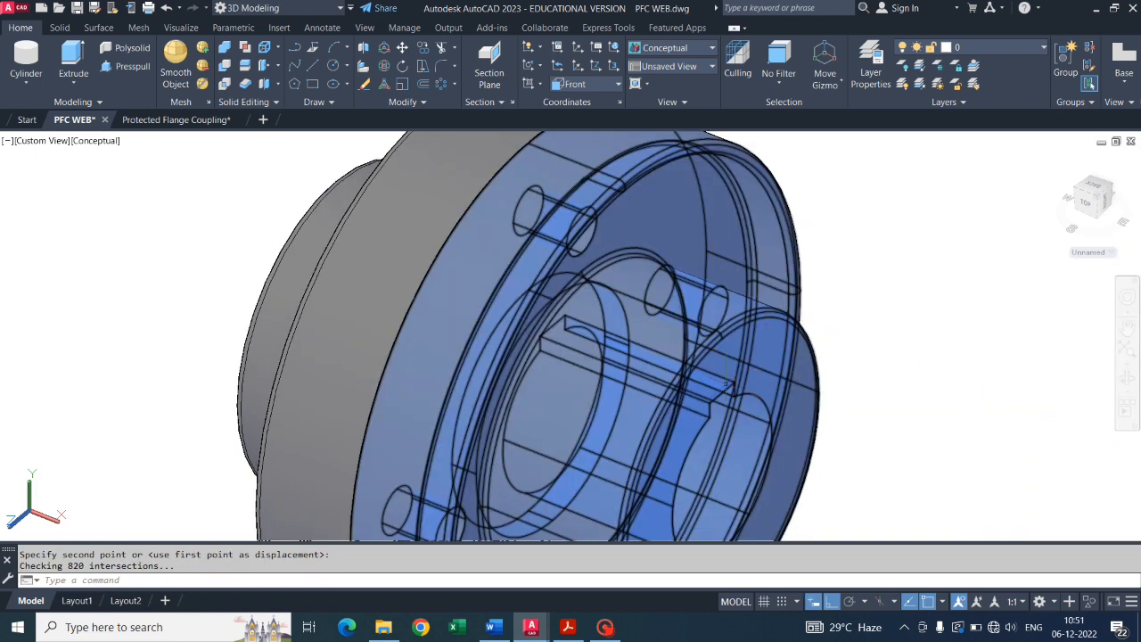
pyautogui.press('Escape')
# Rotate the moved flange a quarter turn about the coupling axis with 3DROTATE, taking its keyway from the top to the side.
pyautogui.scroll(-3, 727, 396)
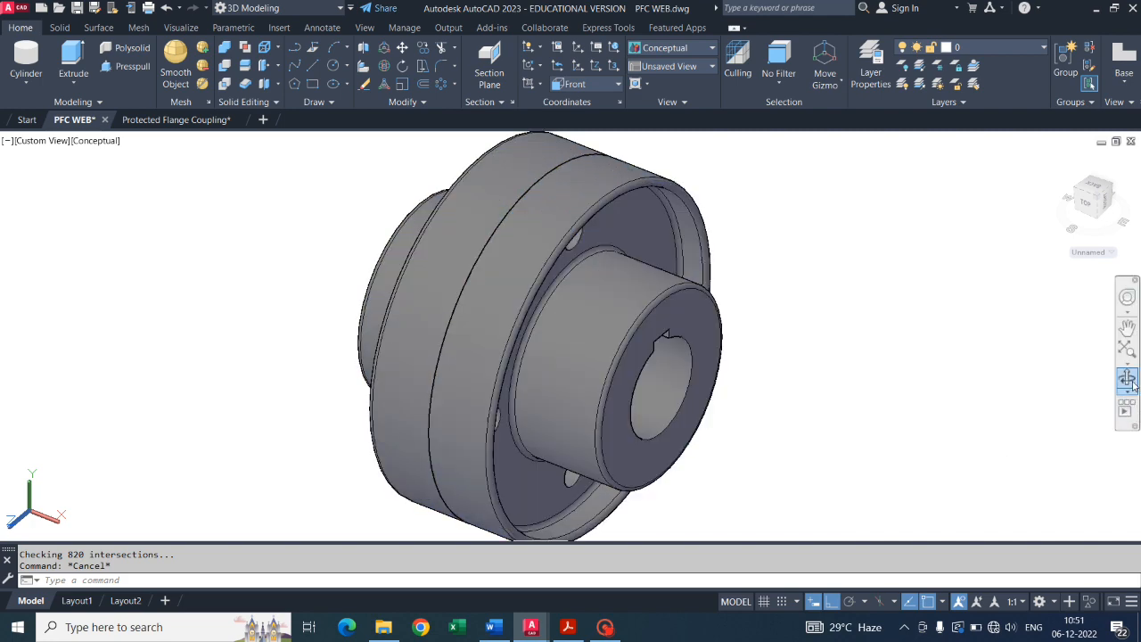
pyautogui.keyDown('shift'); pyautogui.moveTo(844, 398); pyautogui.dragTo(658, 346, button='middle'); pyautogui.keyUp('shift')
pyautogui.scroll(-5, 651, 337)
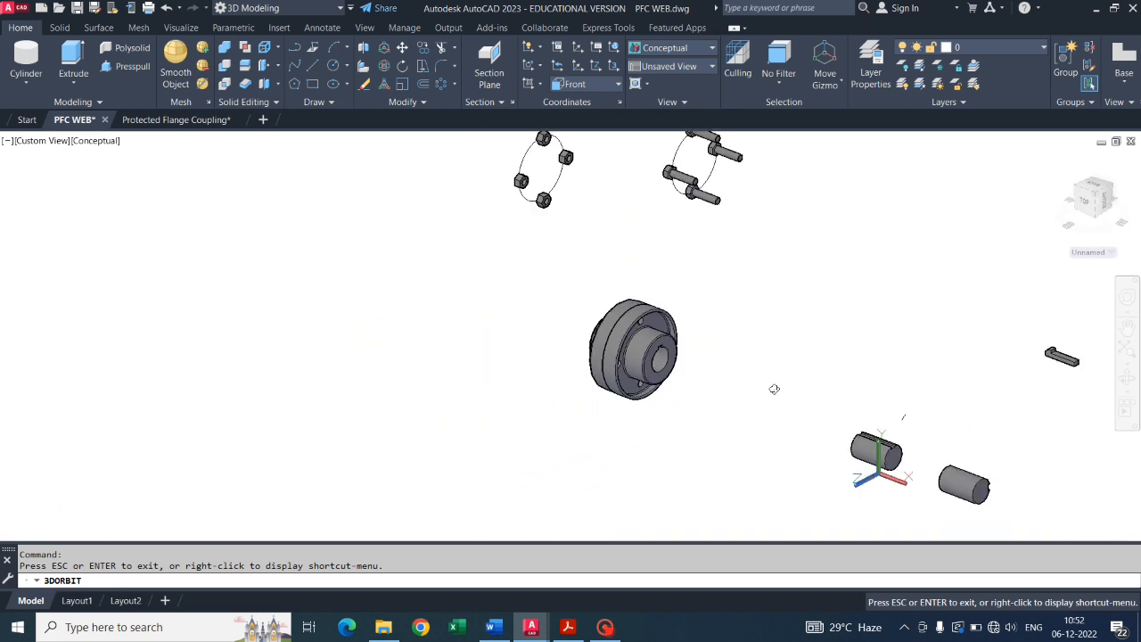
pyautogui.scroll(3, 992, 456)
pyautogui.press('Escape')
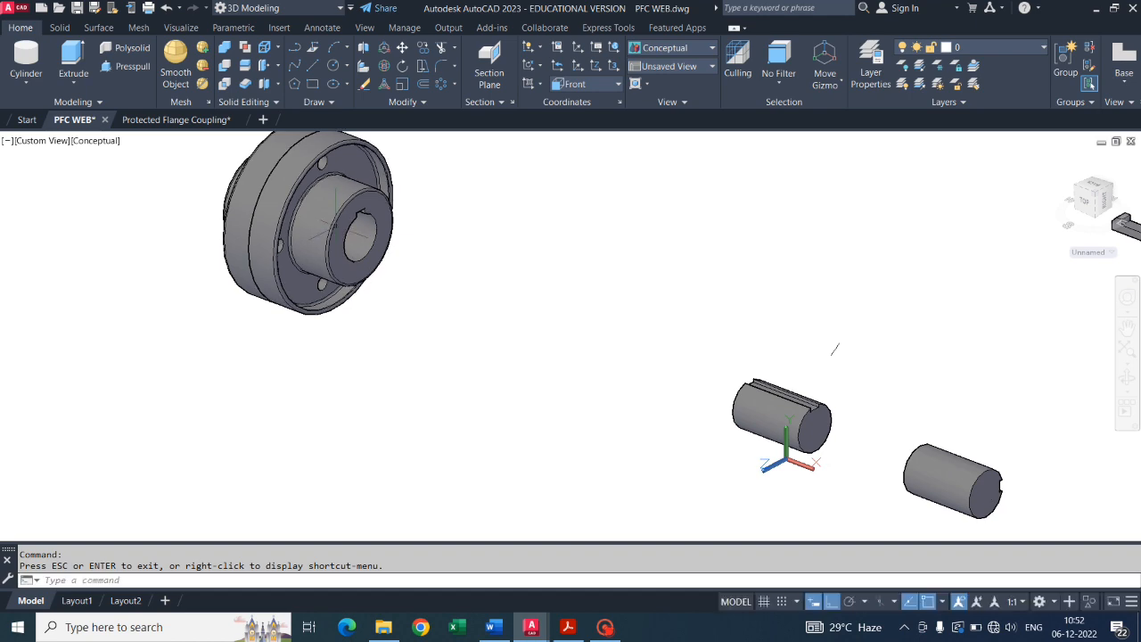
pyautogui.scroll(3, 429, 321)
pyautogui.moveTo(429, 322); pyautogui.dragTo(526, 428, button='middle')
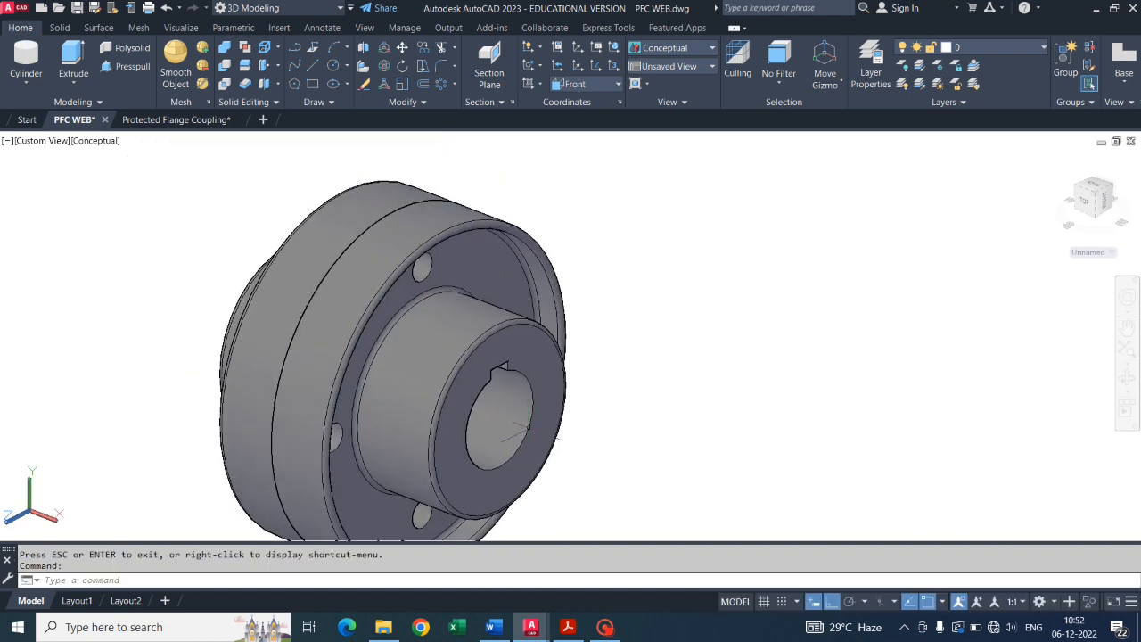
pyautogui.click(464, 326)
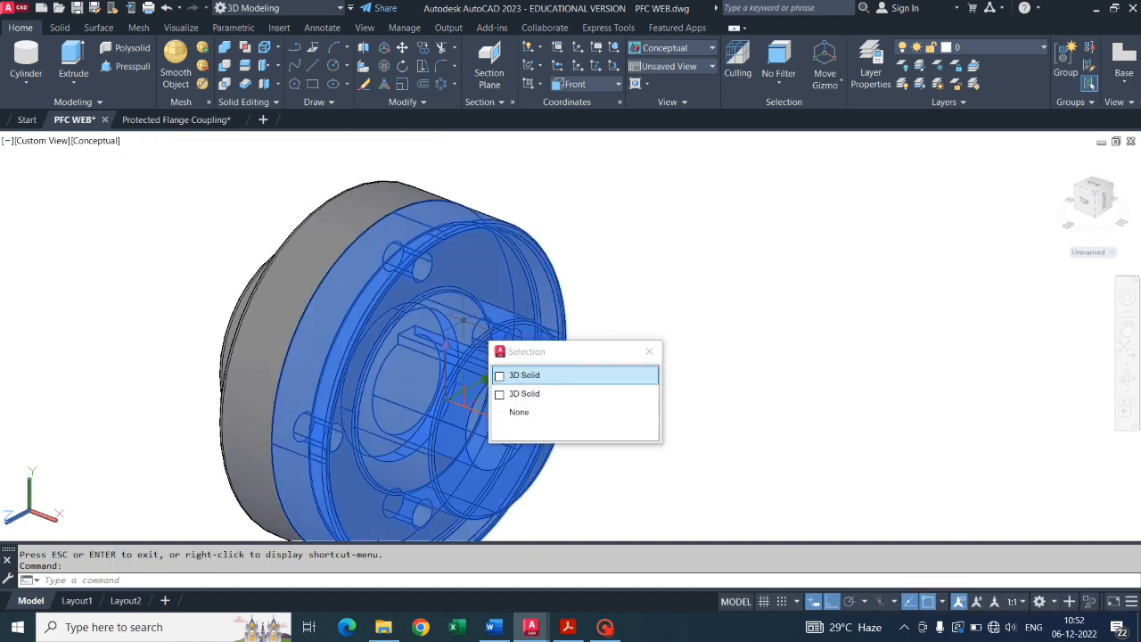
pyautogui.click(578, 377)
pyautogui.write('3d')
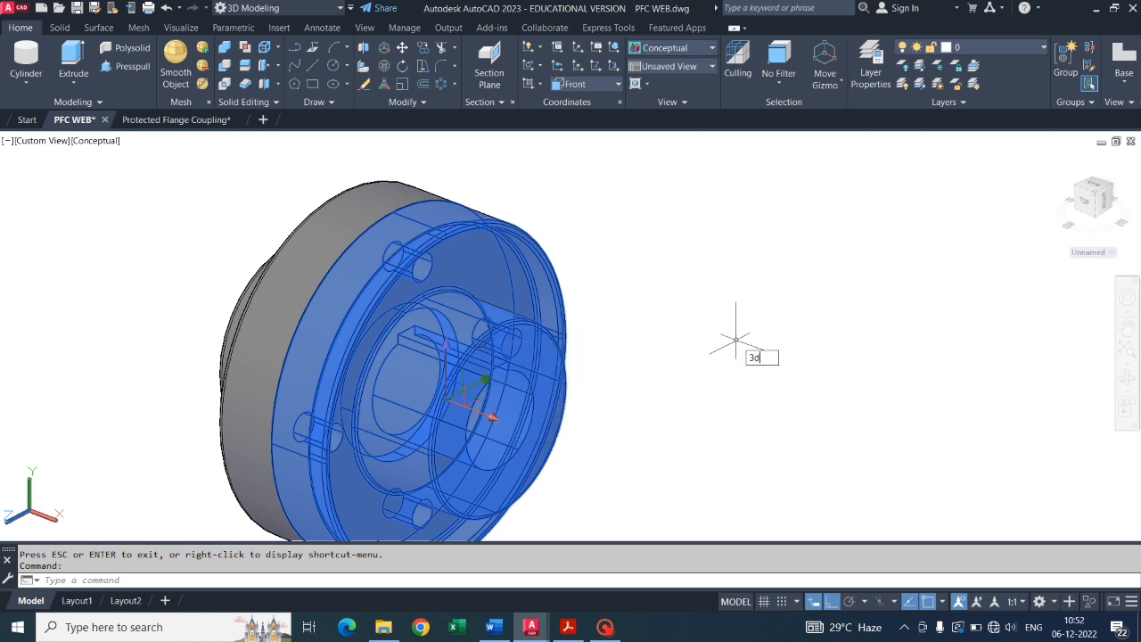
pyautogui.write('rotate')
pyautogui.press('Return')
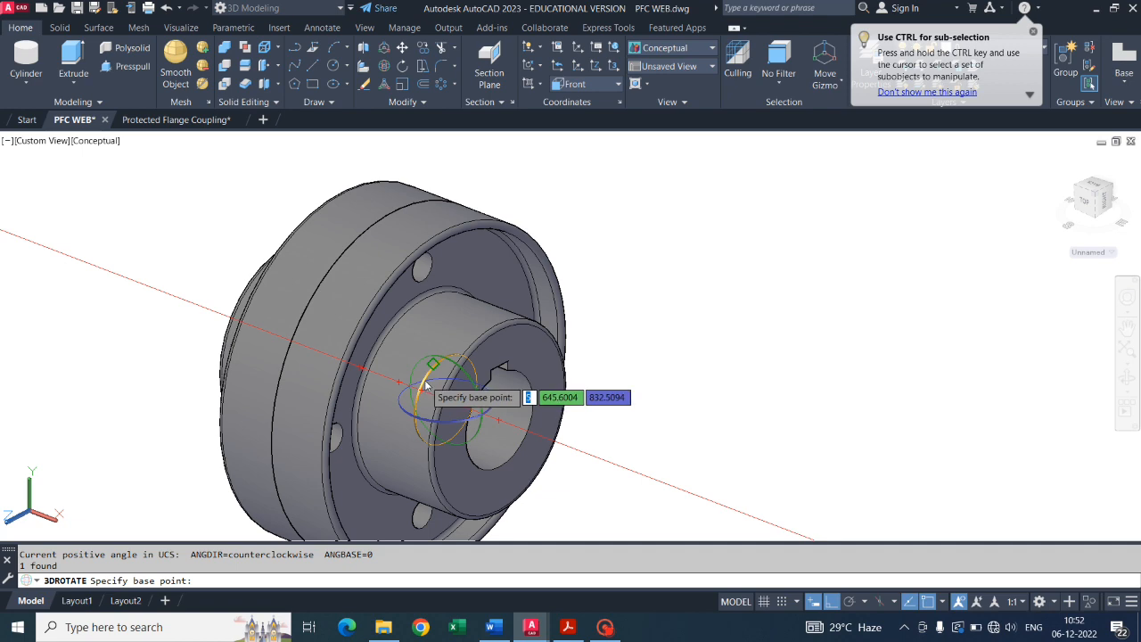
pyautogui.click(426, 386)
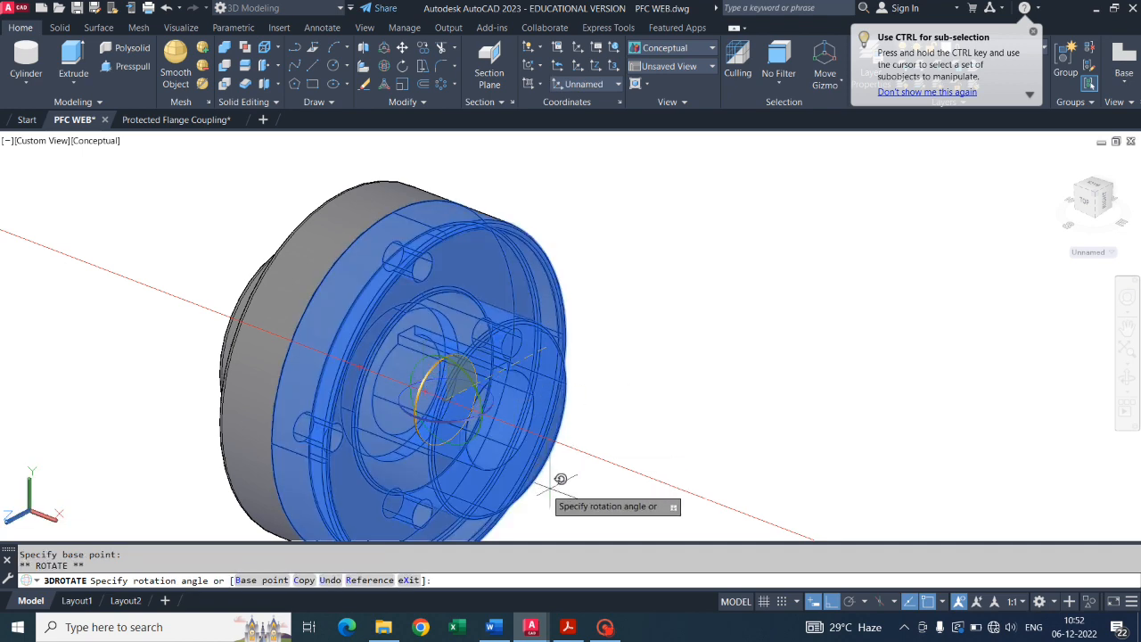
pyautogui.moveTo(558, 472); pyautogui.dragTo(543, 318, button='middle')
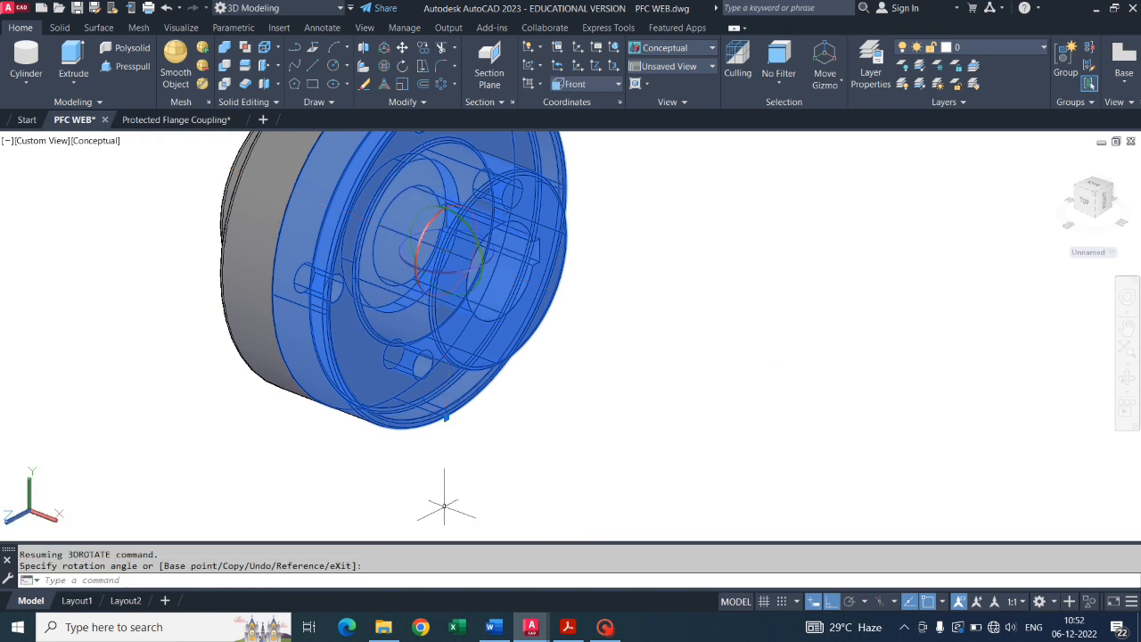
pyautogui.press('Escape')
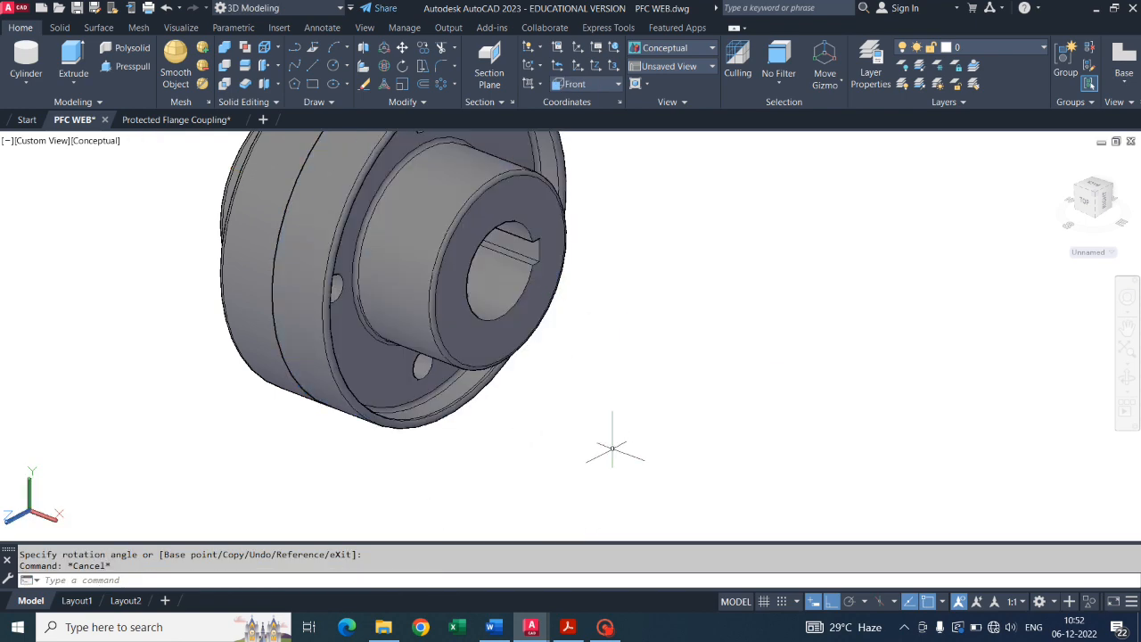
# Examine the joined flanges from the other side and the keyway orientation of the two loose shafts.
pyautogui.click(1127, 379)
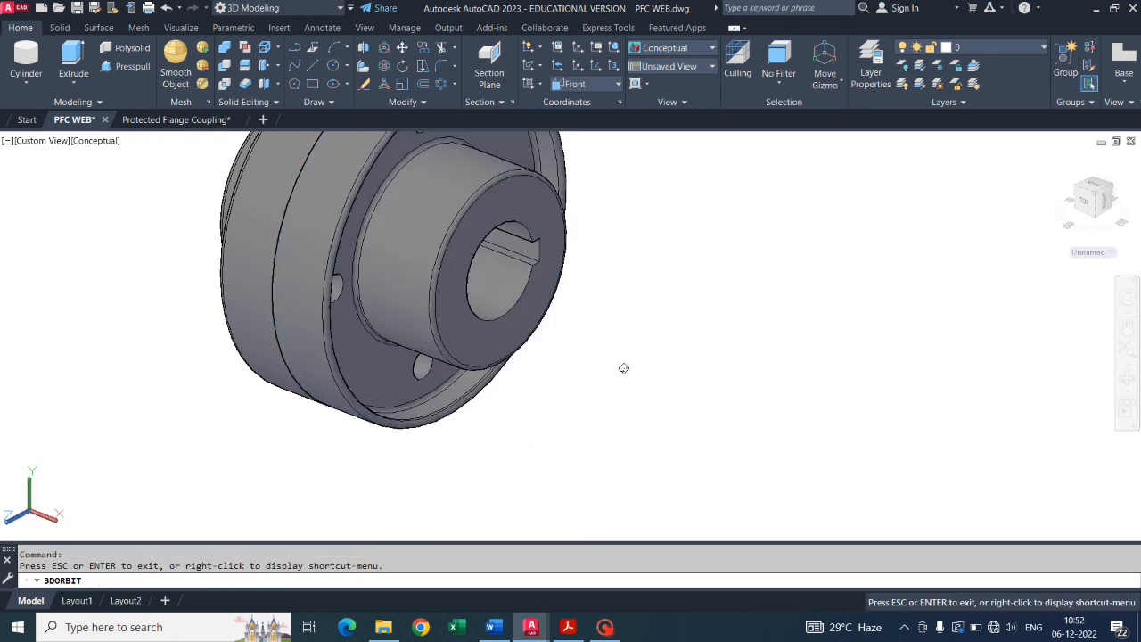
pyautogui.moveTo(624, 371); pyautogui.dragTo(608, 328)
pyautogui.scroll(-6, 495, 308)
pyautogui.moveTo(494, 308); pyautogui.dragTo(580, 426, button='middle')
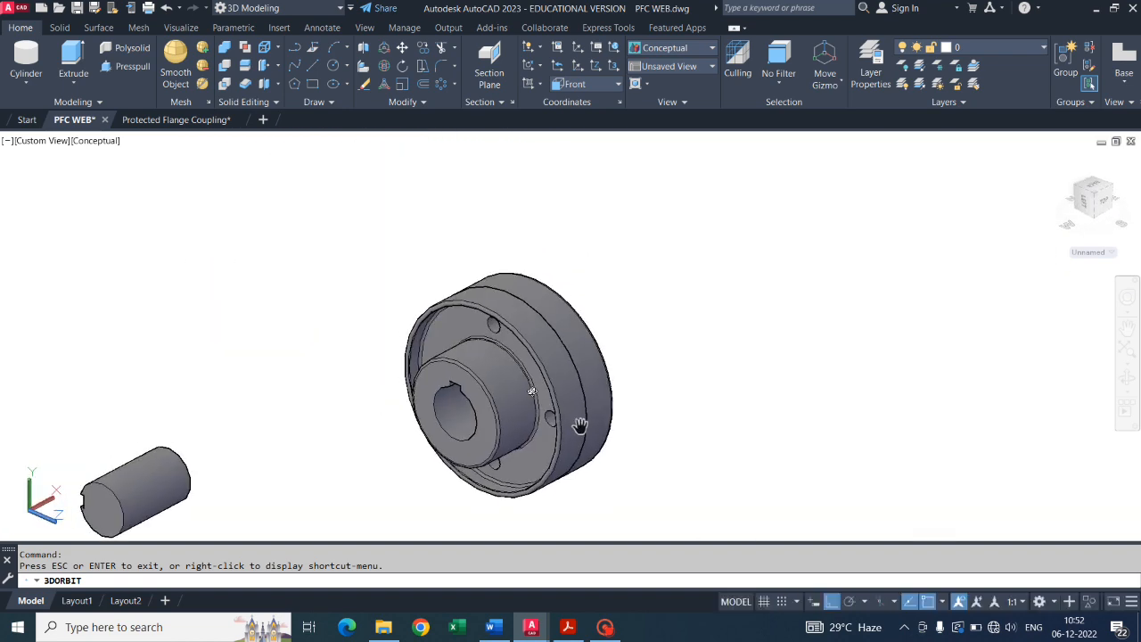
pyautogui.scroll(-2, 502, 346)
pyautogui.moveTo(430, 407); pyautogui.dragTo(513, 317, button='middle')
pyautogui.scroll(2, 253, 395)
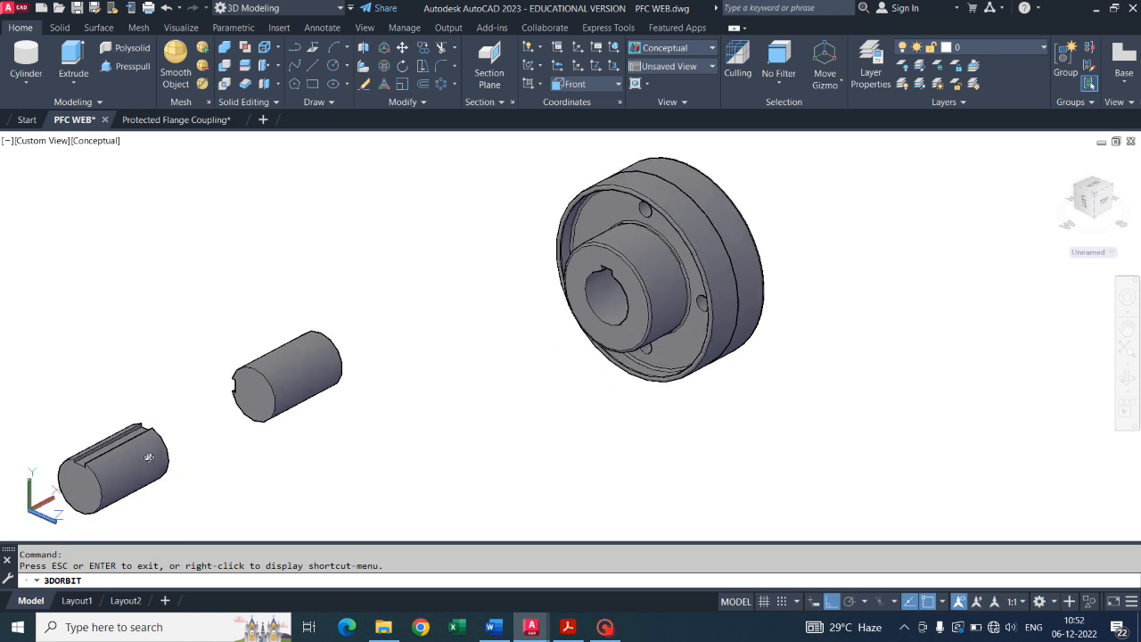
pyautogui.moveTo(195, 436); pyautogui.dragTo(418, 346, button='middle')
pyautogui.scroll(2, 356, 358)
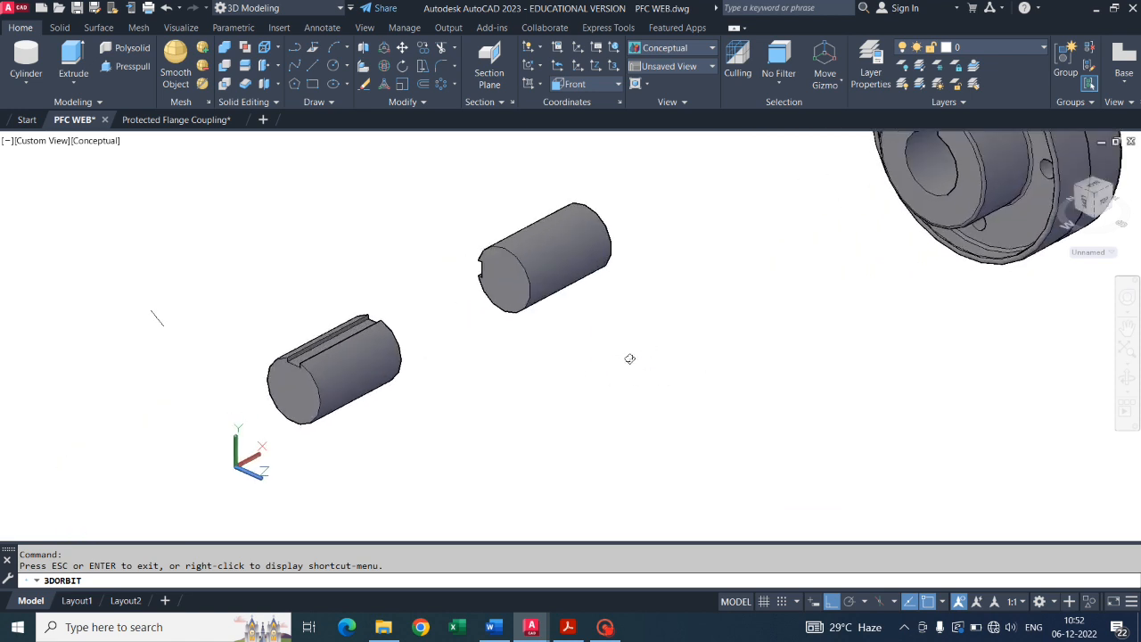
pyautogui.moveTo(629, 358); pyautogui.dragTo(364, 458, button='middle')
pyautogui.scroll(-5, 377, 426)
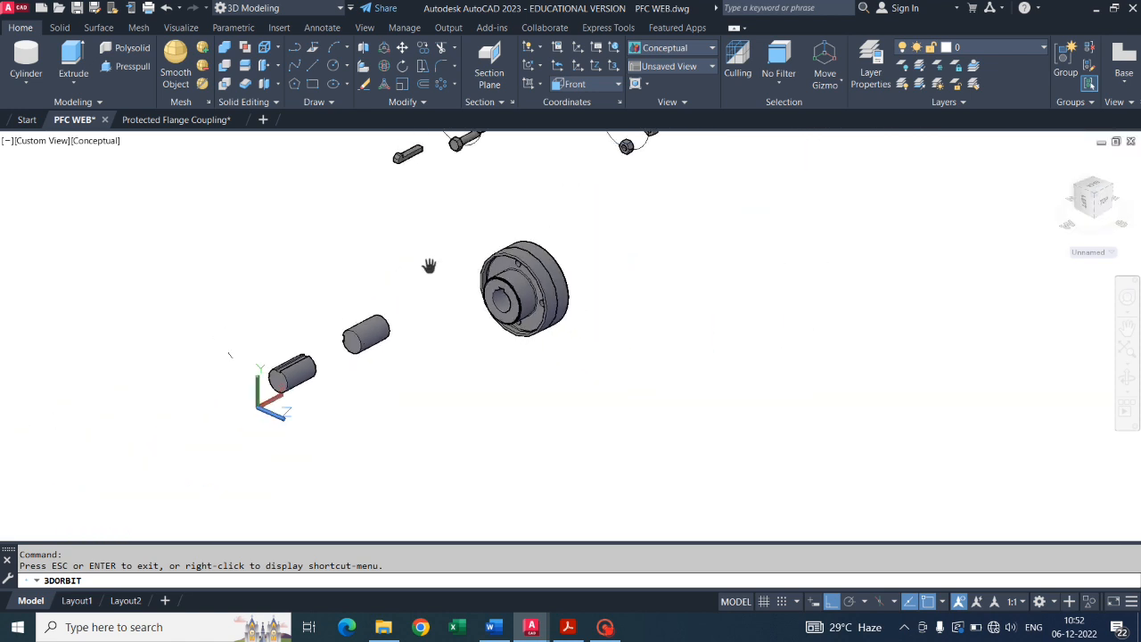
pyautogui.moveTo(429, 266); pyautogui.dragTo(476, 371, button='middle')
pyautogui.moveTo(457, 447); pyautogui.dragTo(491, 362, button='middle')
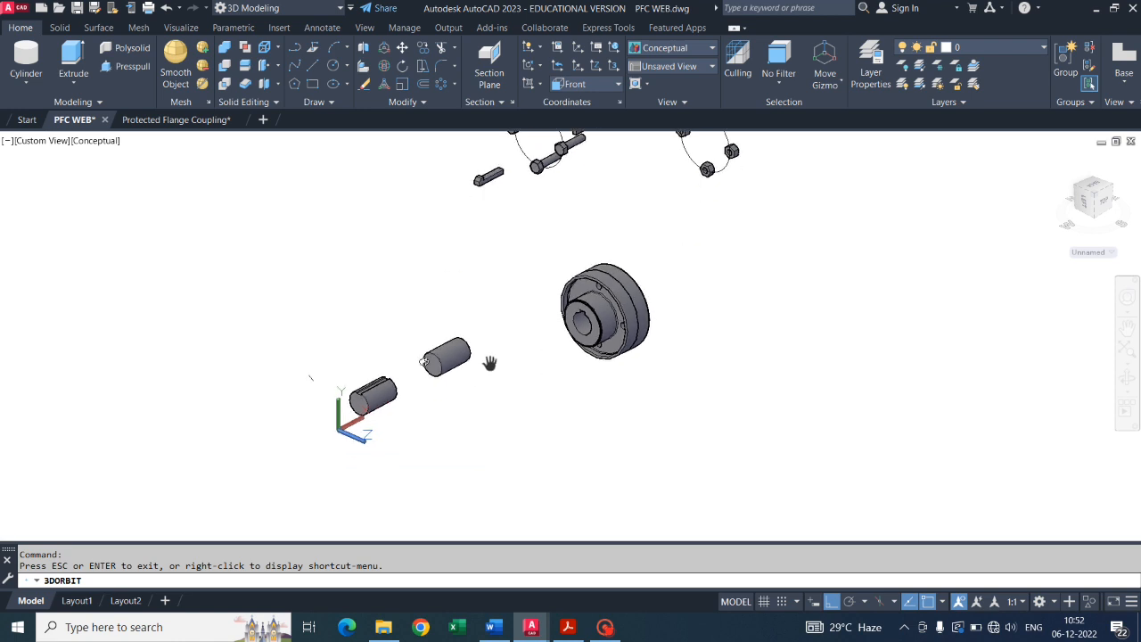
pyautogui.scroll(4, 392, 397)
pyautogui.press('Escape')
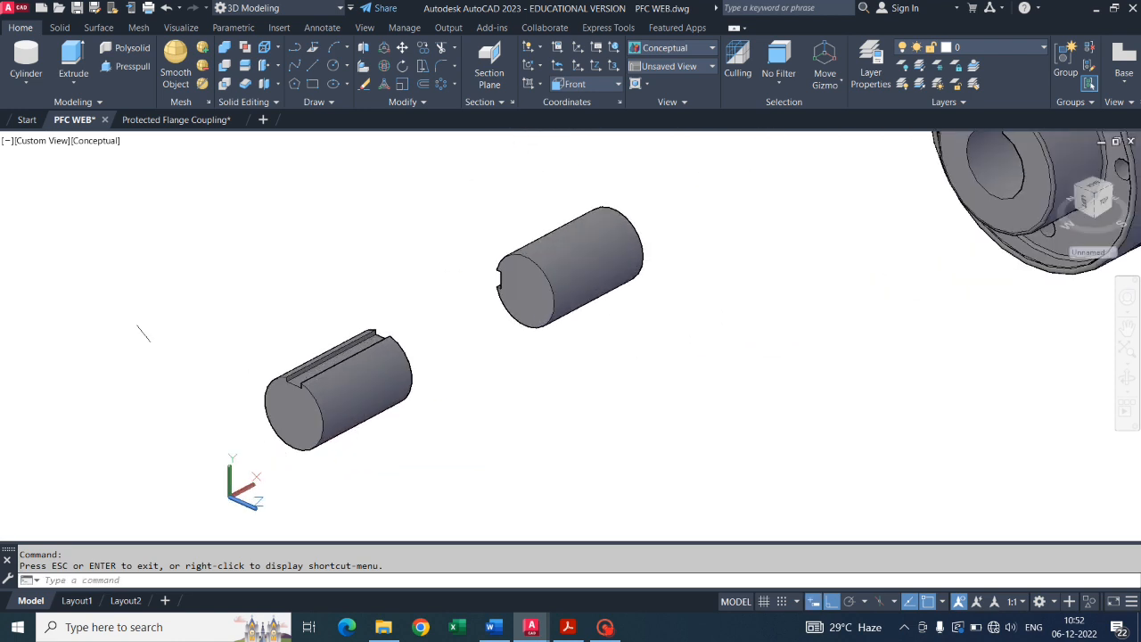
# Move the shaft with the upward-facing keyway to the flange hub with the matching keyway, matching its end-face center to the bore center.
pyautogui.click(367, 378)
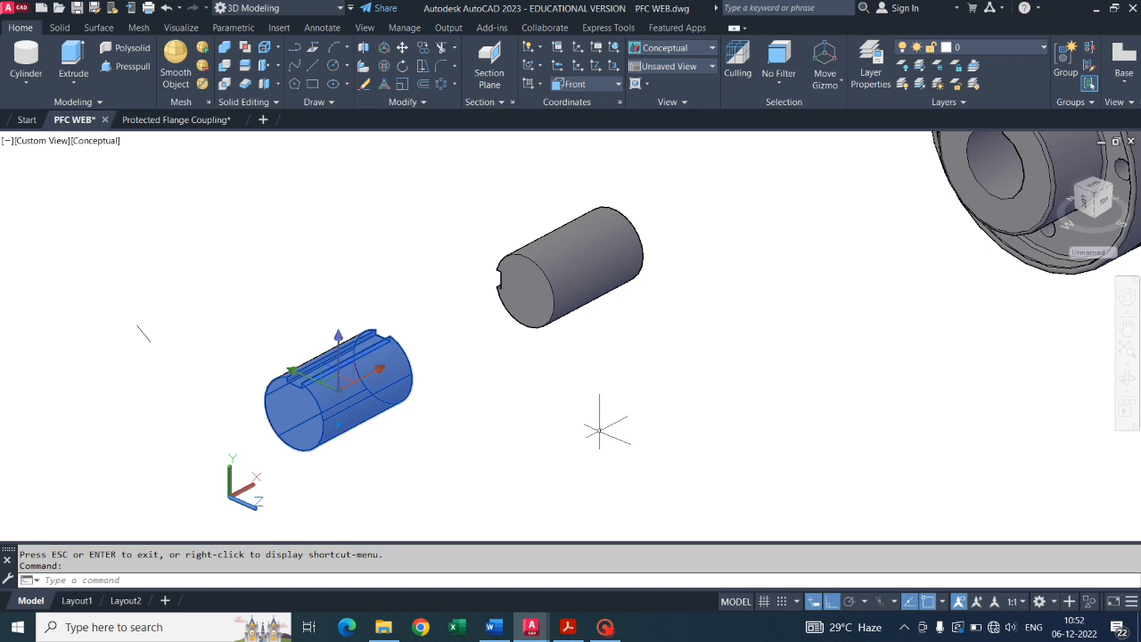
pyautogui.write('m')
pyautogui.press('Return')
pyautogui.scroll(5, 429, 398)
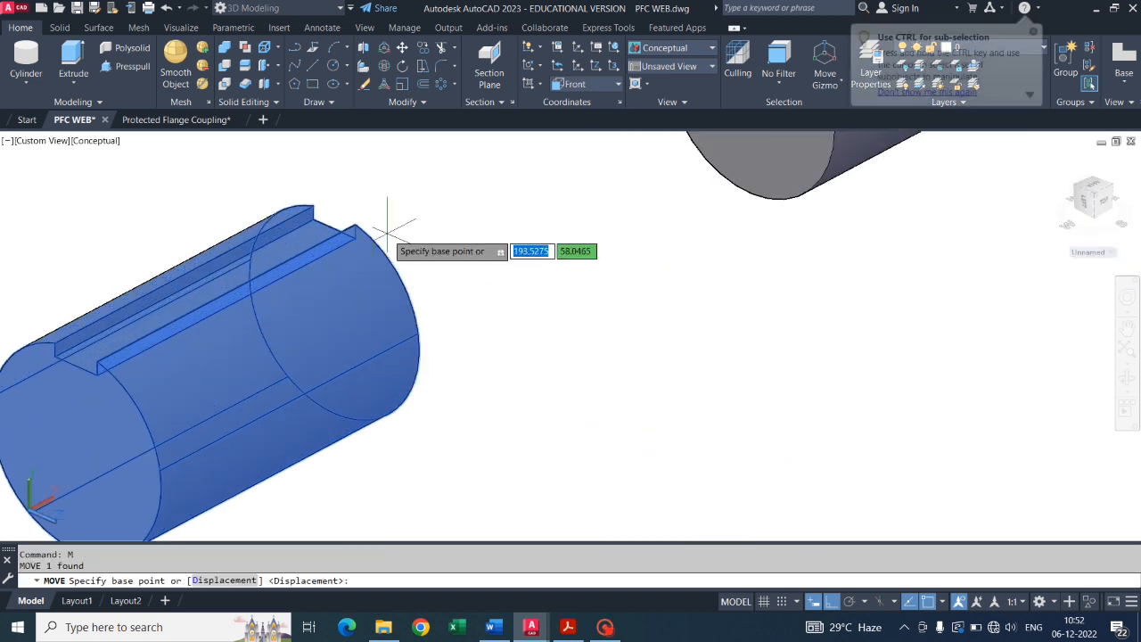
pyautogui.click(334, 308)
pyautogui.scroll(-5, 343, 298)
pyautogui.scroll(8, 535, 318)
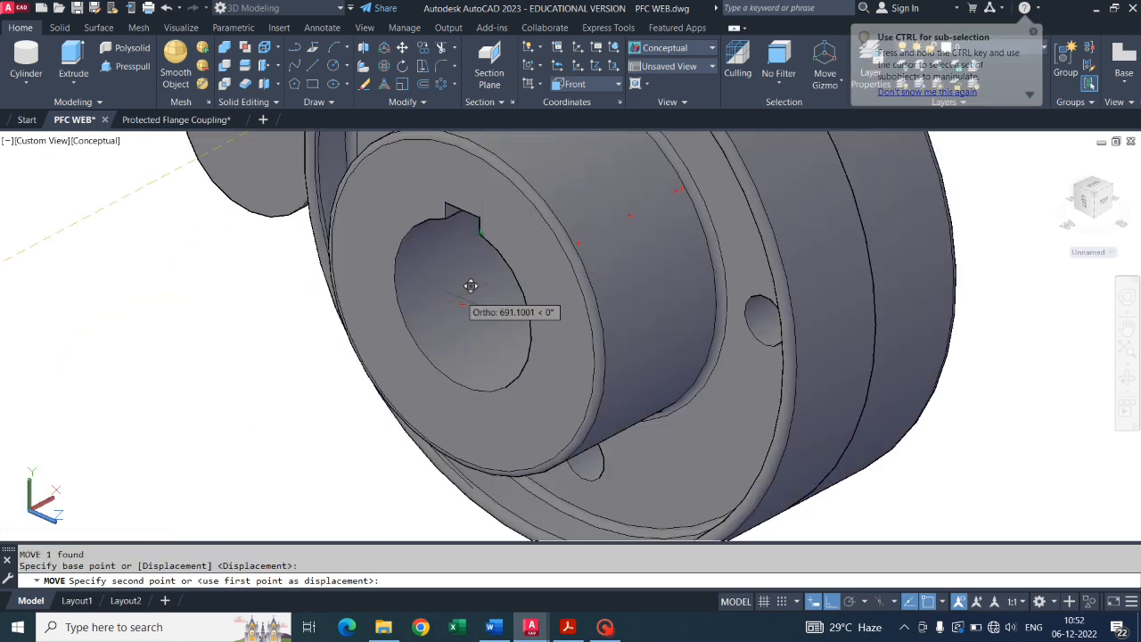
pyautogui.press('Escape')
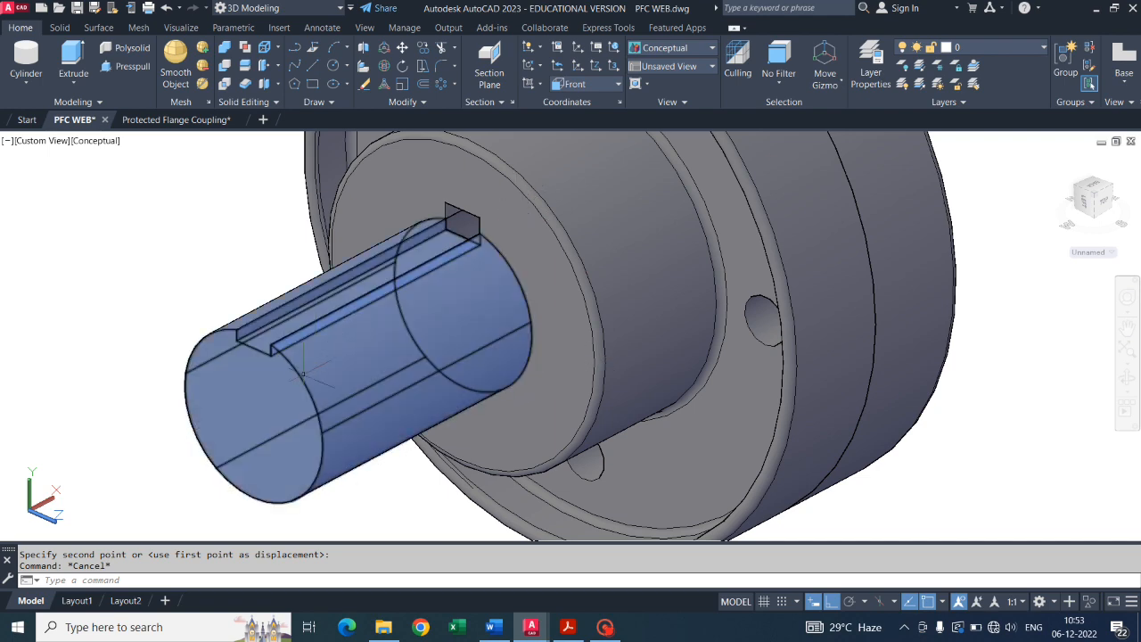
pyautogui.scroll(-2, 499, 321)
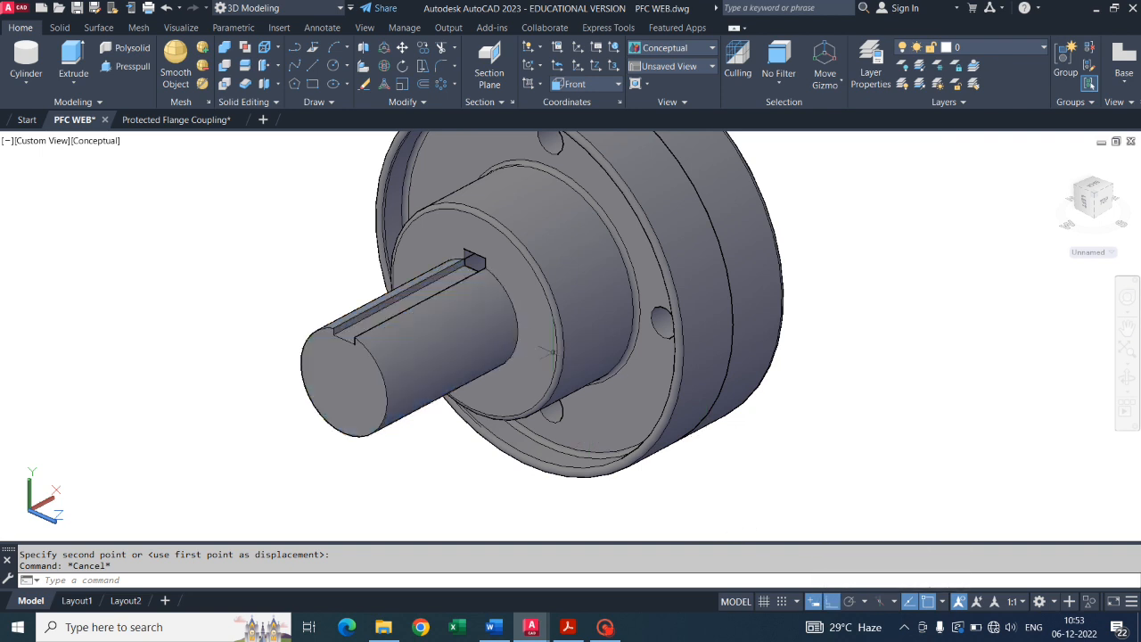
# Move the fitted shaft 80 mm along its axis into the hub bore.
pyautogui.click(397, 350)
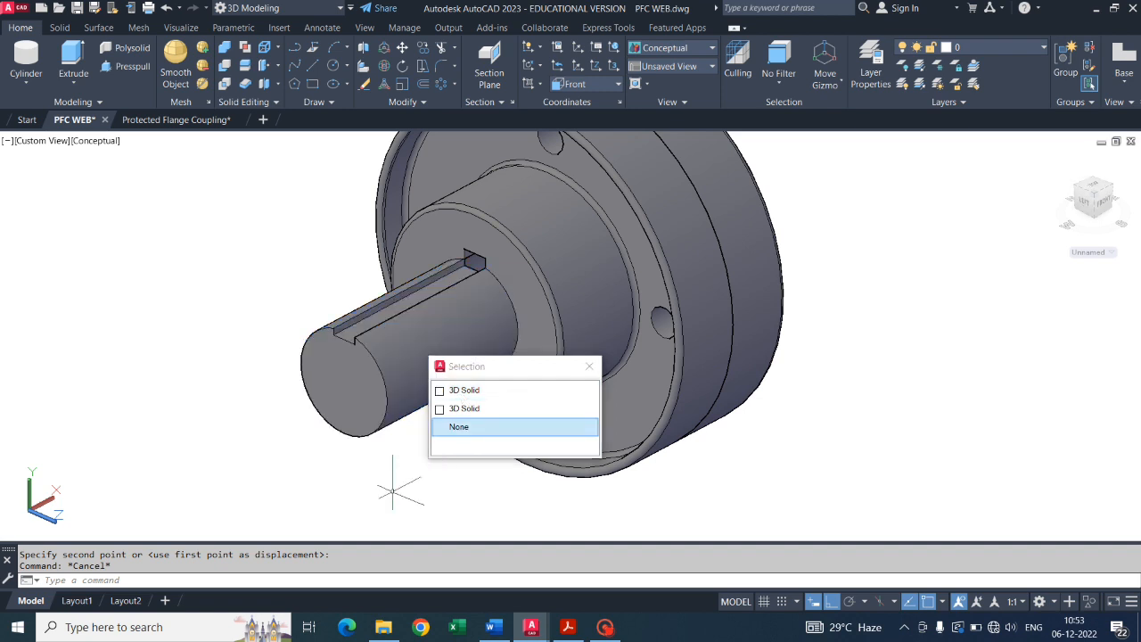
pyautogui.click(379, 328)
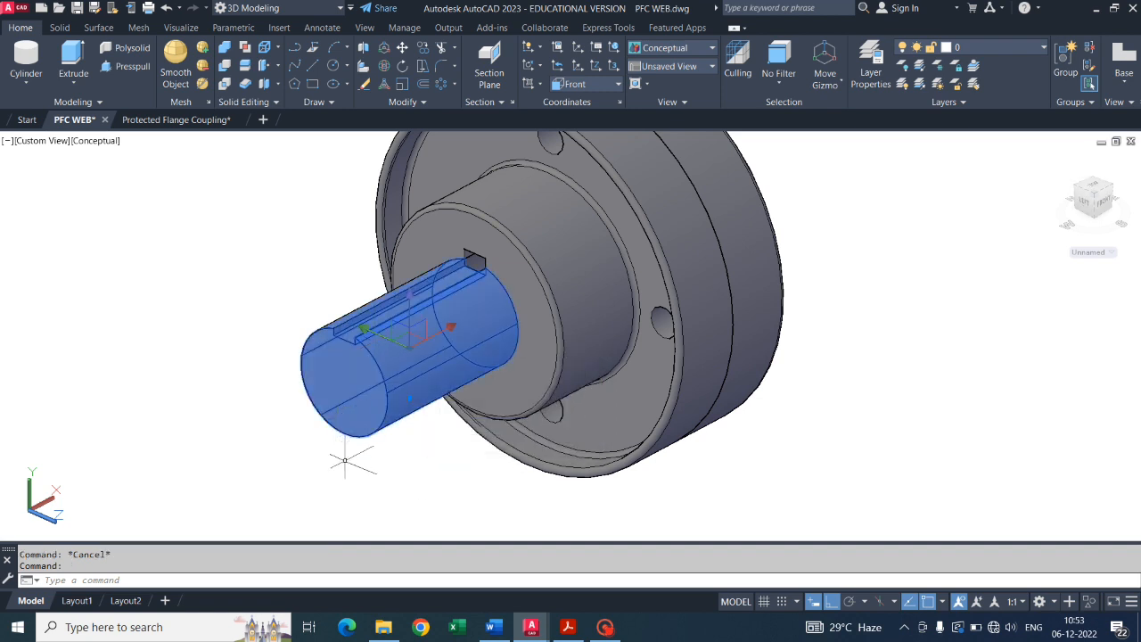
pyautogui.press('Return')
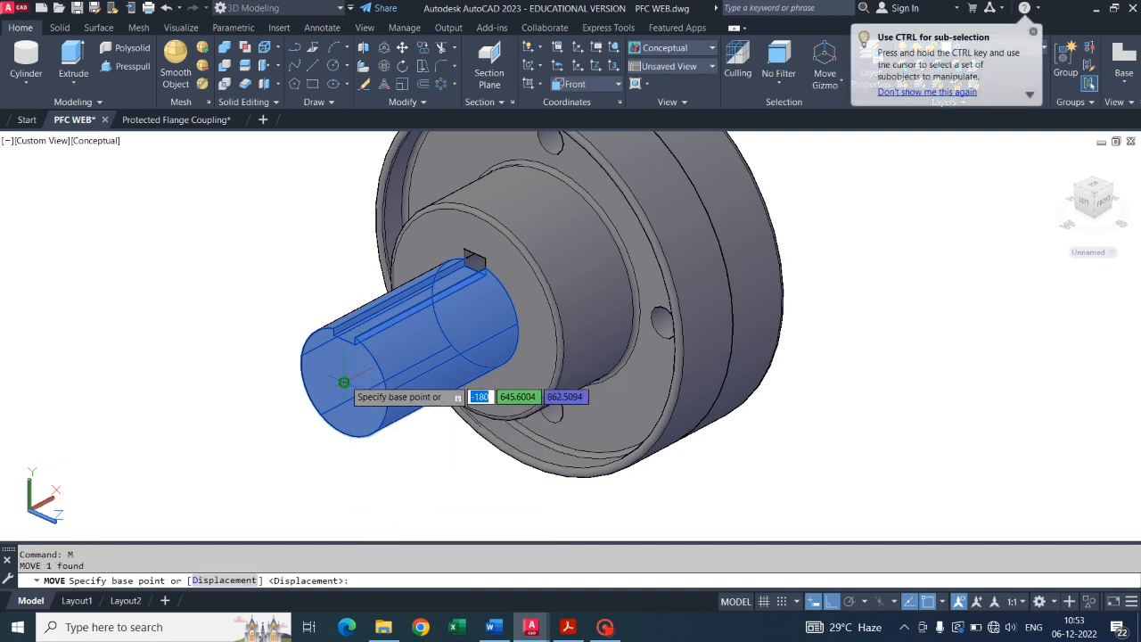
pyautogui.click(343, 382)
pyautogui.scroll(-2, 343, 382)
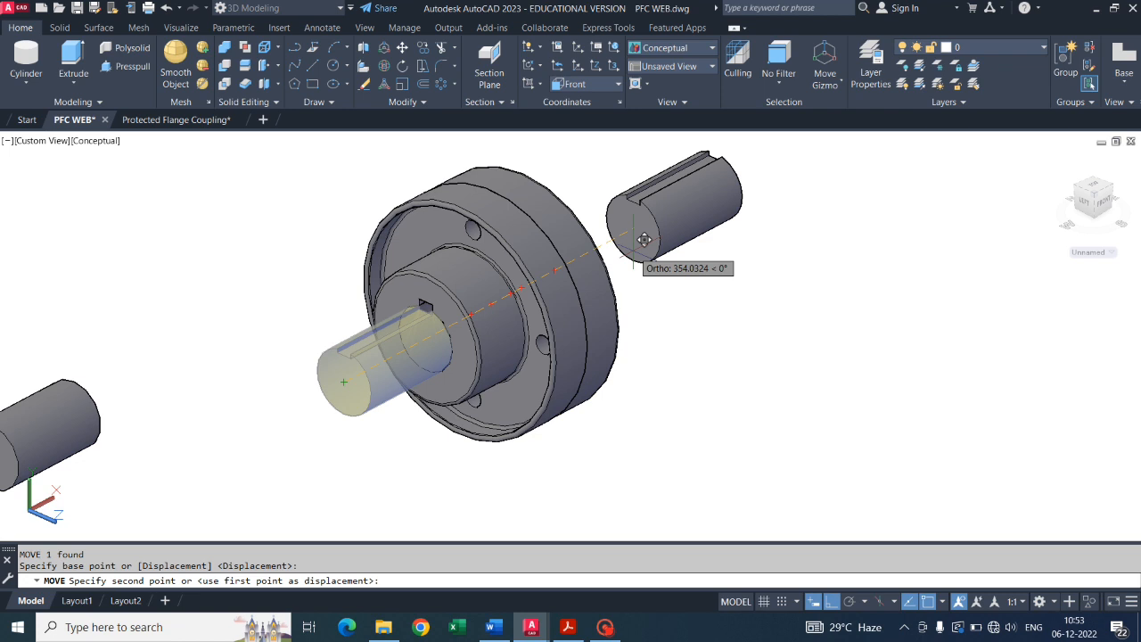
pyautogui.write('80')
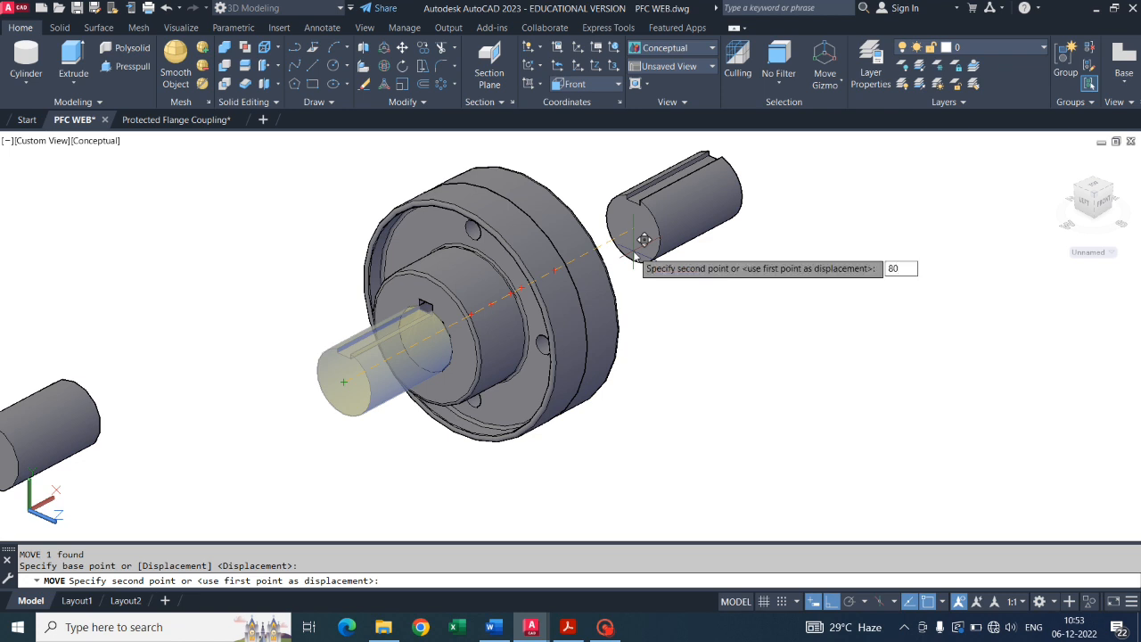
pyautogui.press('Return')
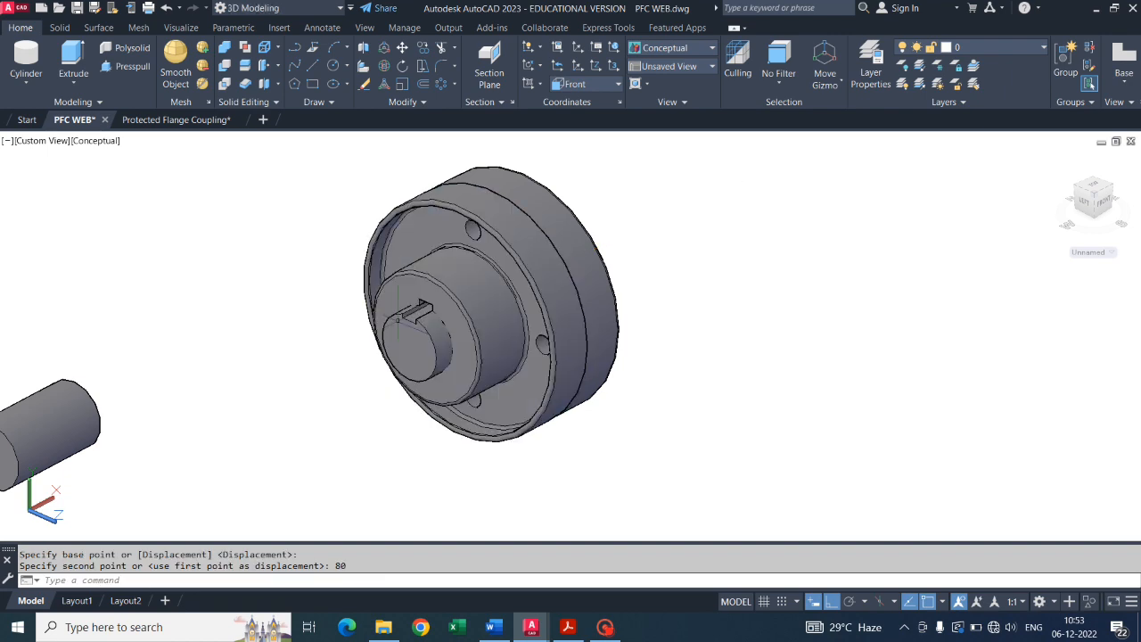
pyautogui.scroll(2, 397, 321)
# Check the flange dimensions in the PDF lab manual and undo the last shaft move in the AutoCAD drawing.
pyautogui.click(569, 628)
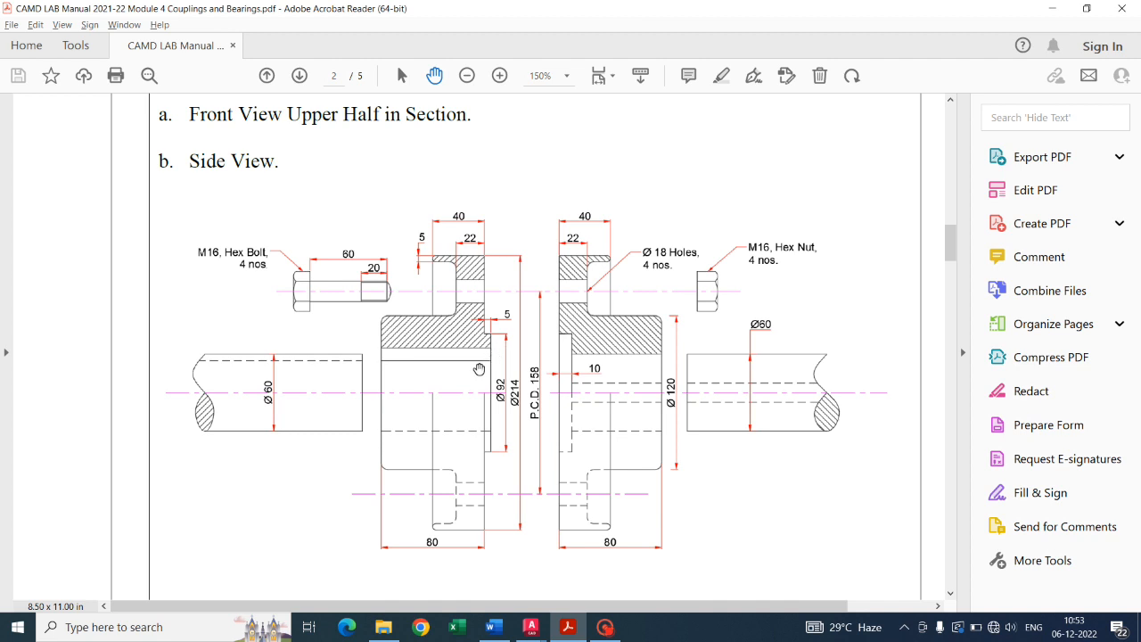
pyautogui.hotkey('alt', 'Tab')
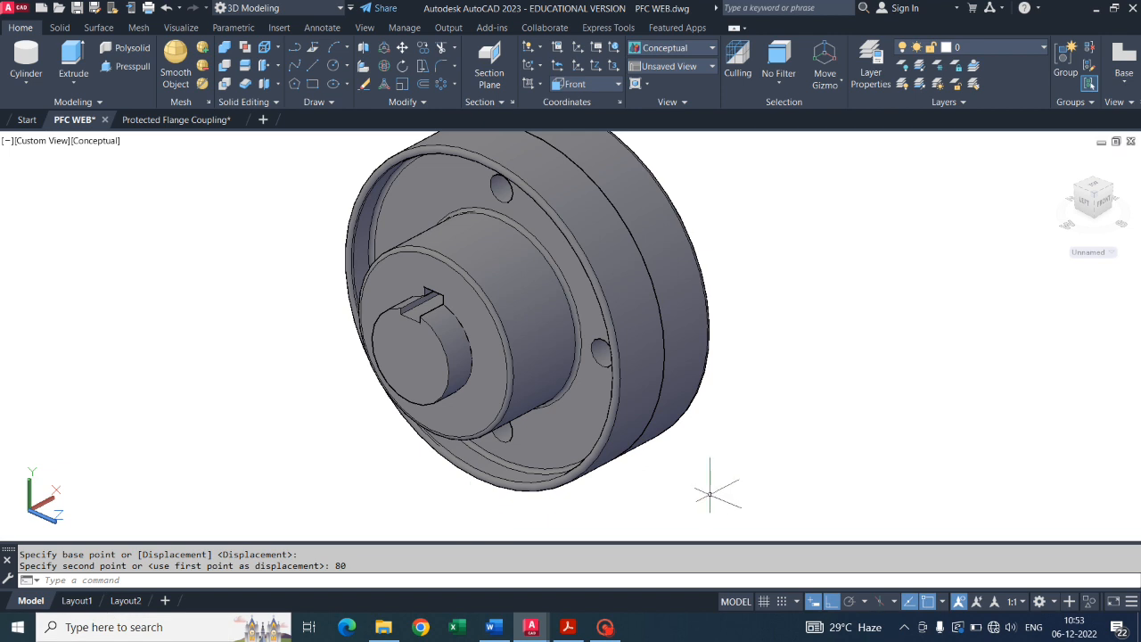
pyautogui.hotkey('ctrl', 'z')
pyautogui.hotkey('ctrl', 'z')
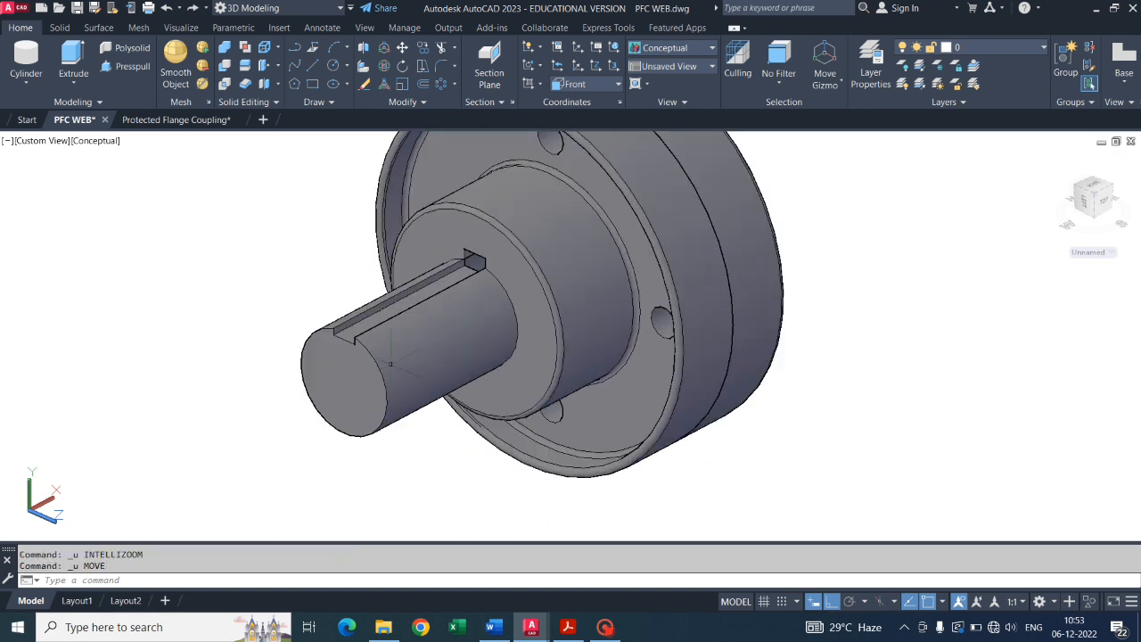
pyautogui.hotkey('ctrl', 'z')
# Move the shaft with the upward-facing keyway 85 mm along its axis into the hub bore.
pyautogui.write('m')
pyautogui.press('Return')
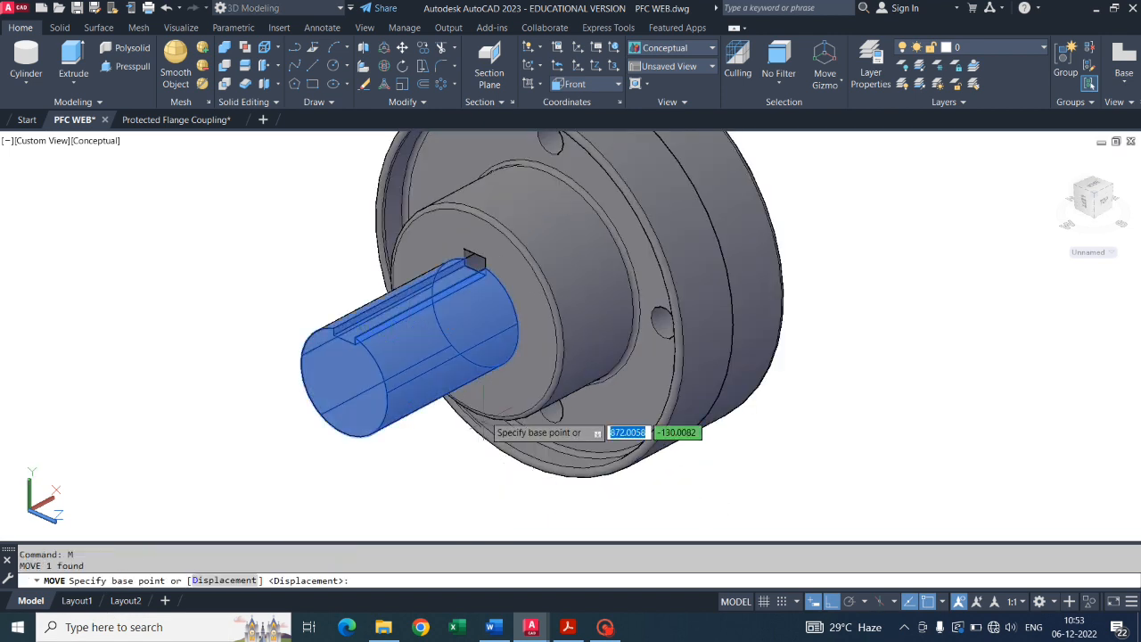
pyautogui.click(474, 312)
pyautogui.scroll(-2, 474, 314)
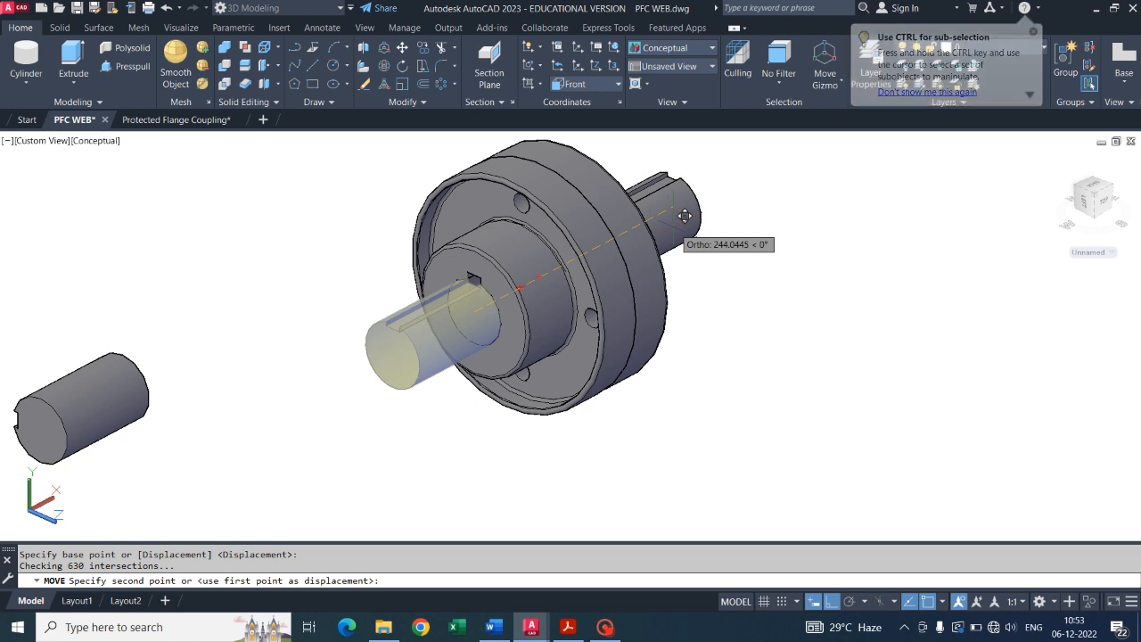
pyautogui.write('85')
pyautogui.press('Return')
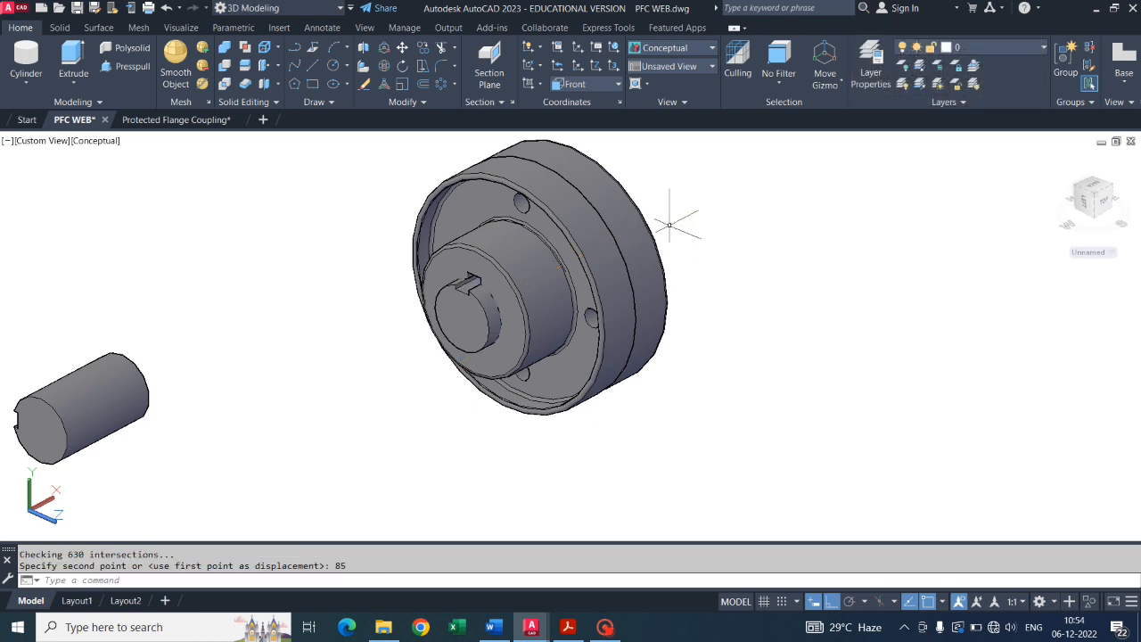
pyautogui.press('Escape')
pyautogui.scroll(2, 556, 294)
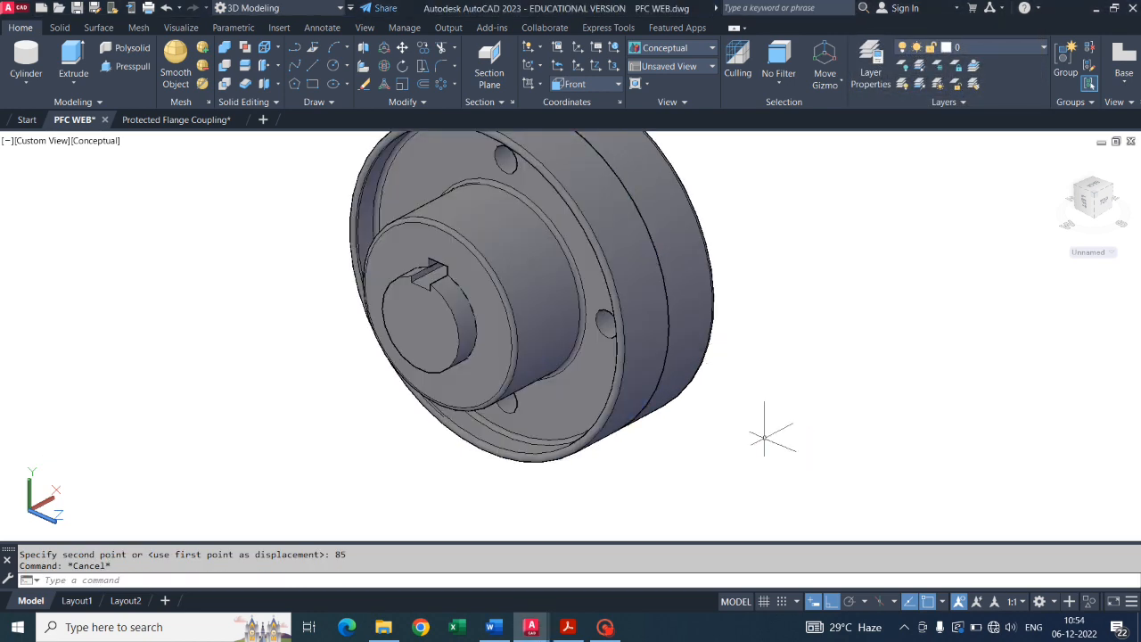
pyautogui.hotkey('alt', 'Tab')
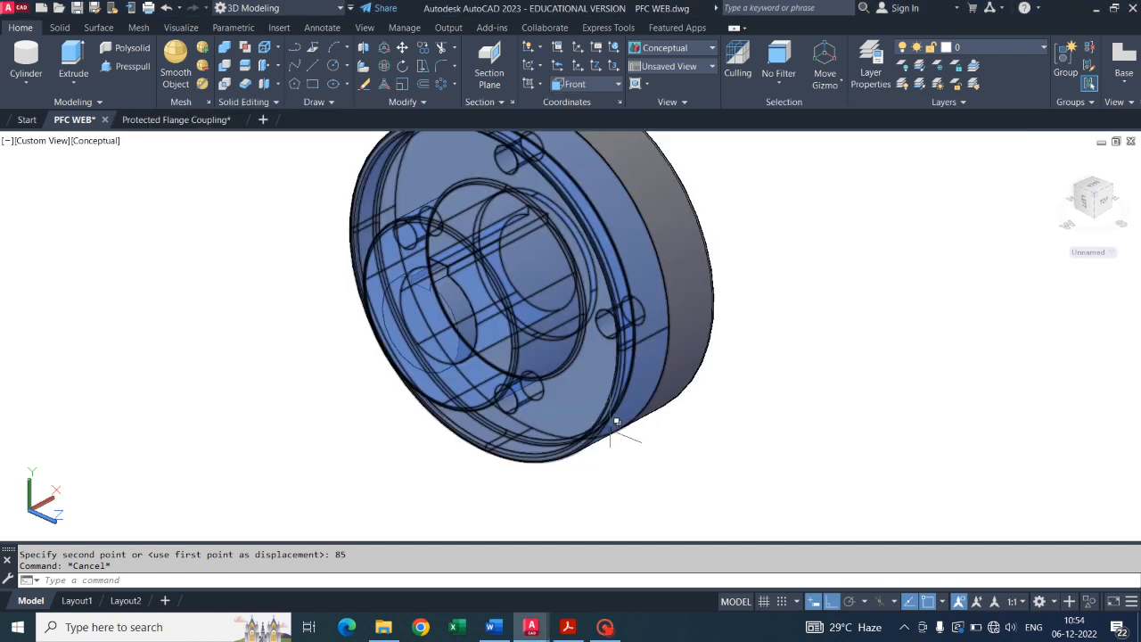
pyautogui.hotkey('alt', 'Tab')
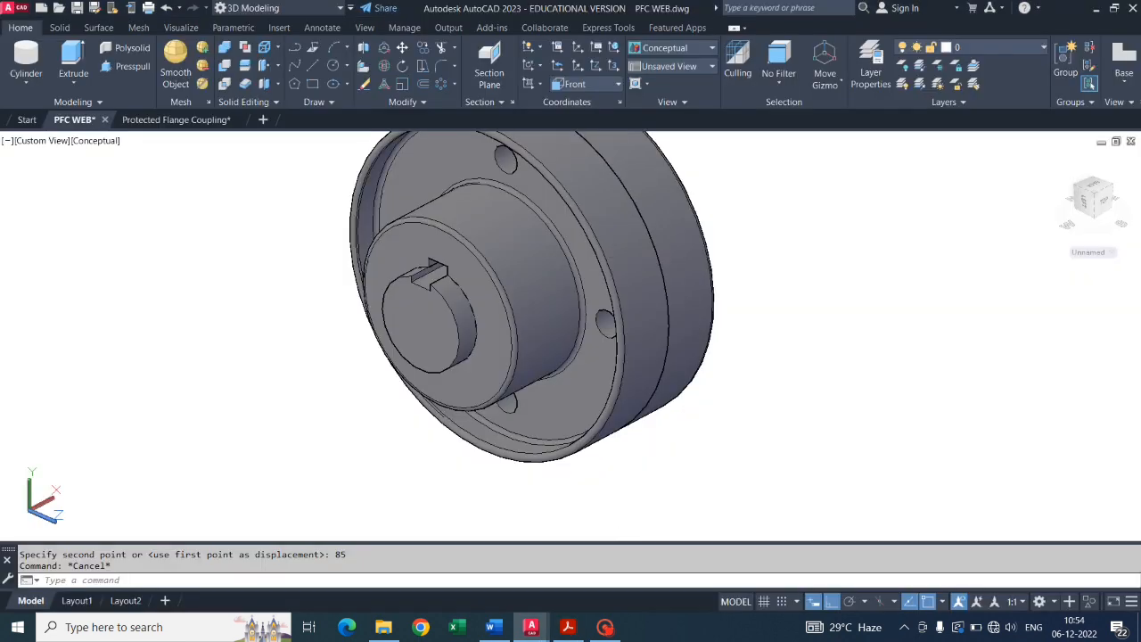
# Move the remaining loose shaft parallel to the coupling axis to a free spot beyond the opposite flange.
pyautogui.scroll(-3, 357, 374)
pyautogui.scroll(3, 344, 361)
pyautogui.click(344, 332)
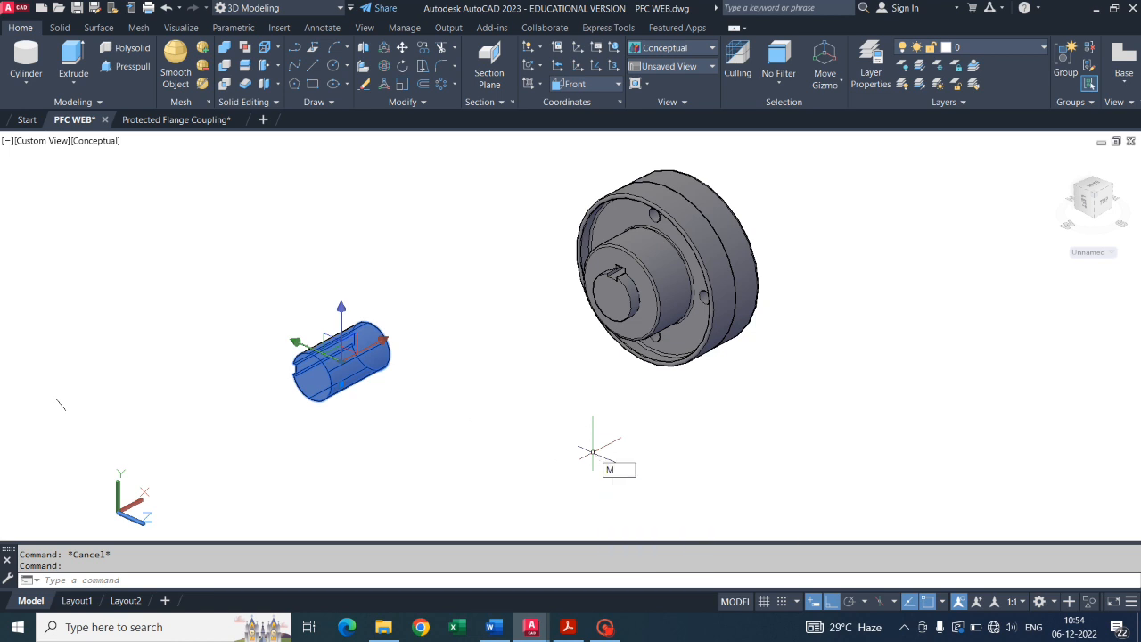
pyautogui.press('Return')
pyautogui.click(373, 341)
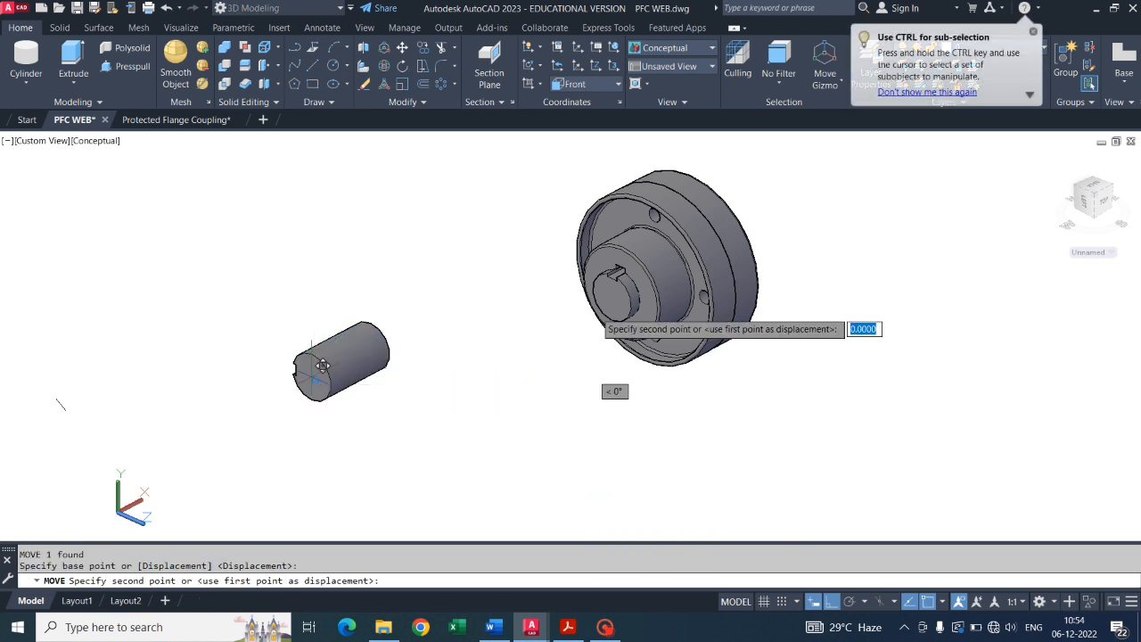
pyautogui.moveTo(772, 255); pyautogui.dragTo(674, 375, button='middle')
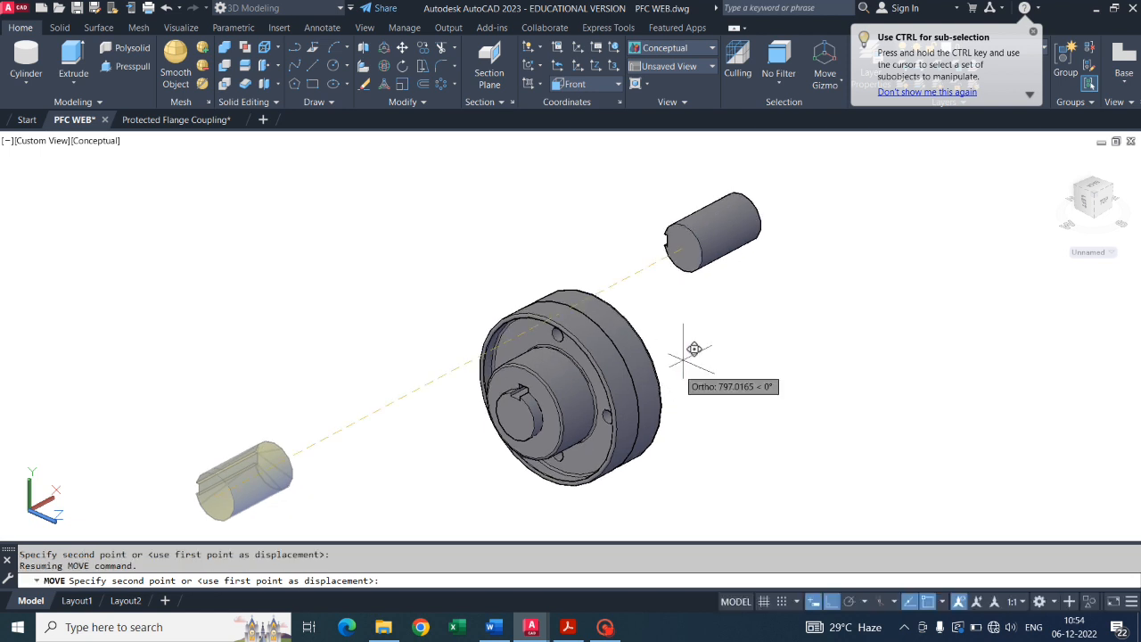
pyautogui.click(703, 327)
pyautogui.press('Escape')
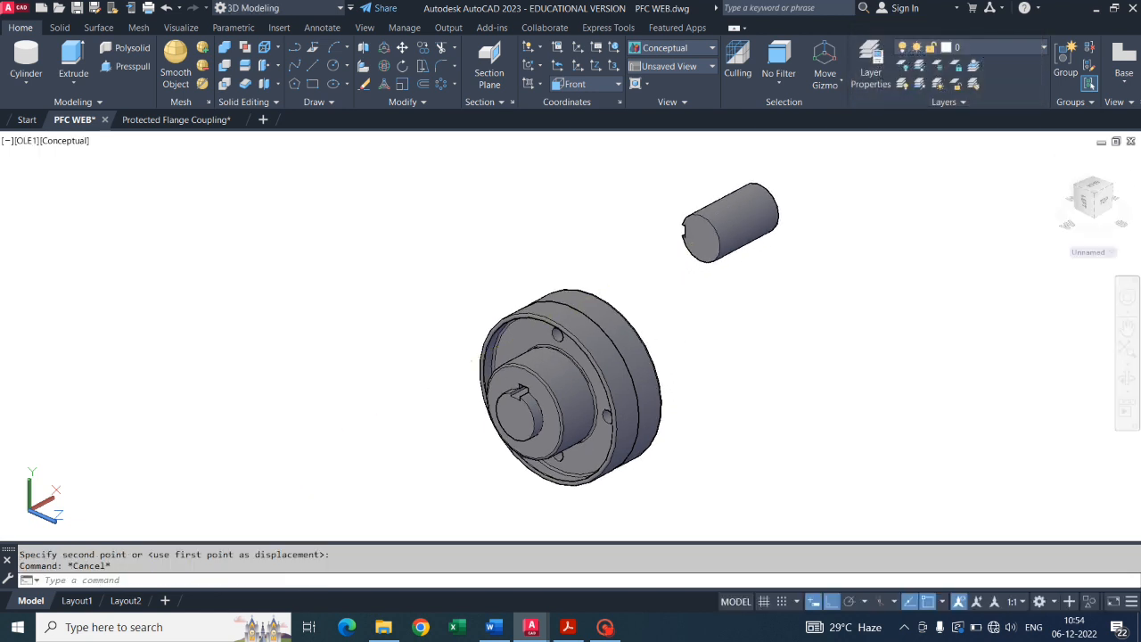
# Move the loose shaft with the side keyway to the opposite flange's hub, matching its near end-face center to the bore center.
pyautogui.click(1126, 382)
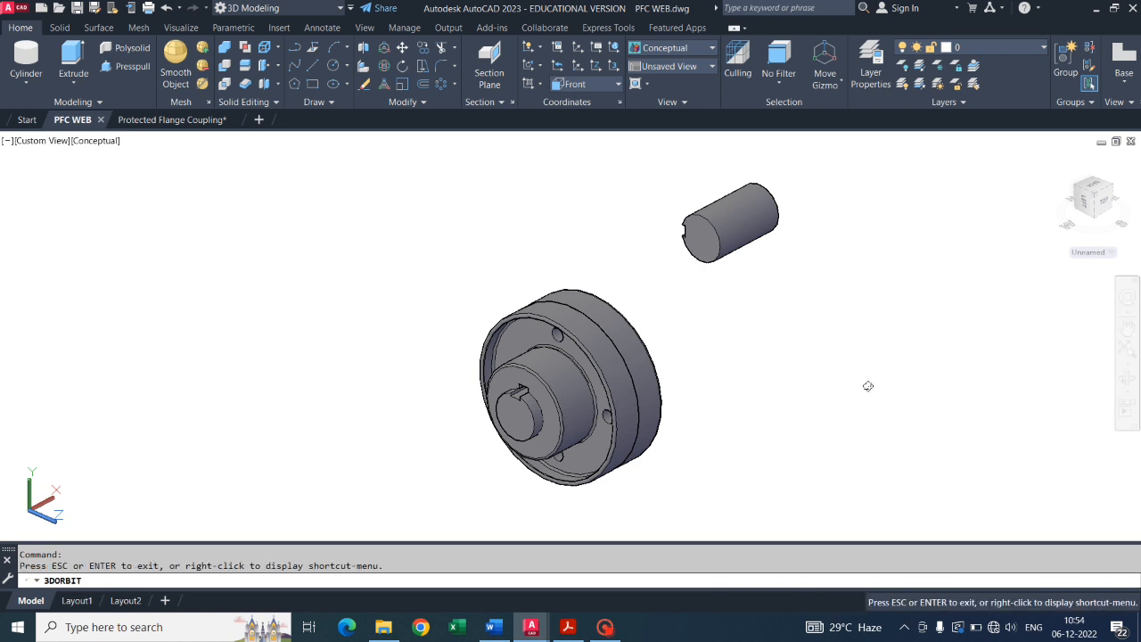
pyautogui.moveTo(866, 384); pyautogui.dragTo(530, 414)
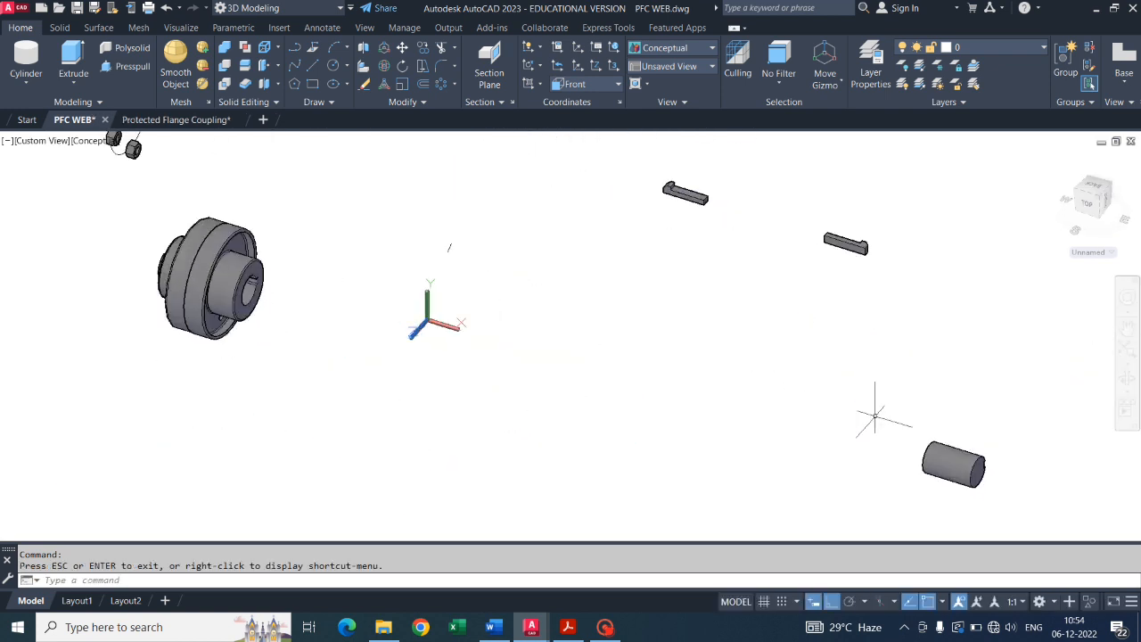
pyautogui.press('Escape')
pyautogui.click(948, 443)
pyautogui.write('m')
pyautogui.press('Return')
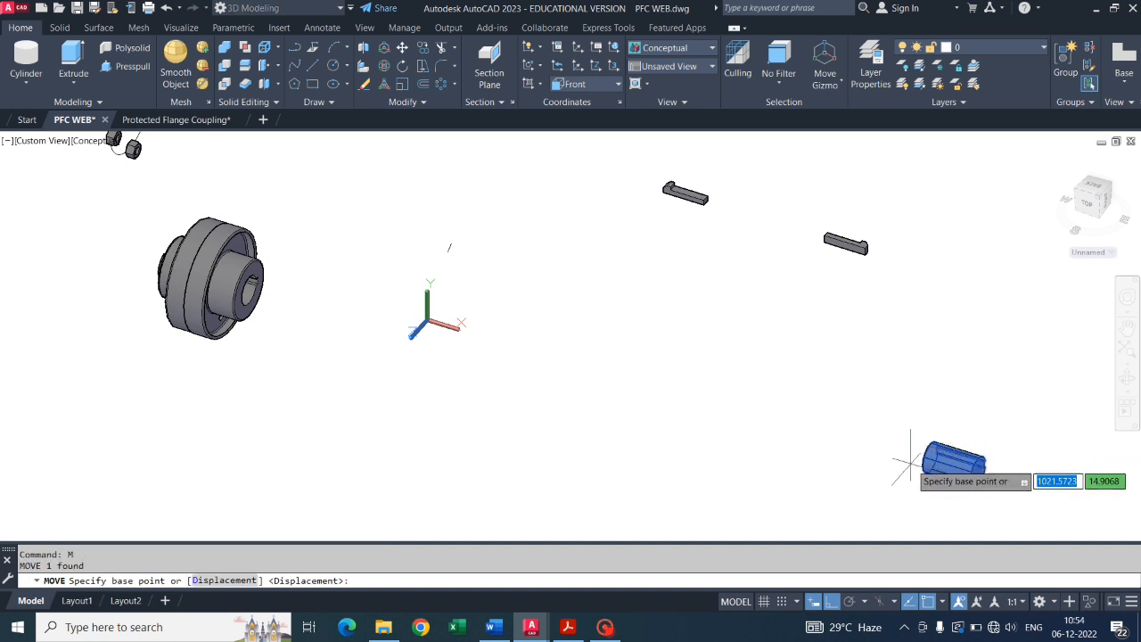
pyautogui.scroll(5, 927, 459)
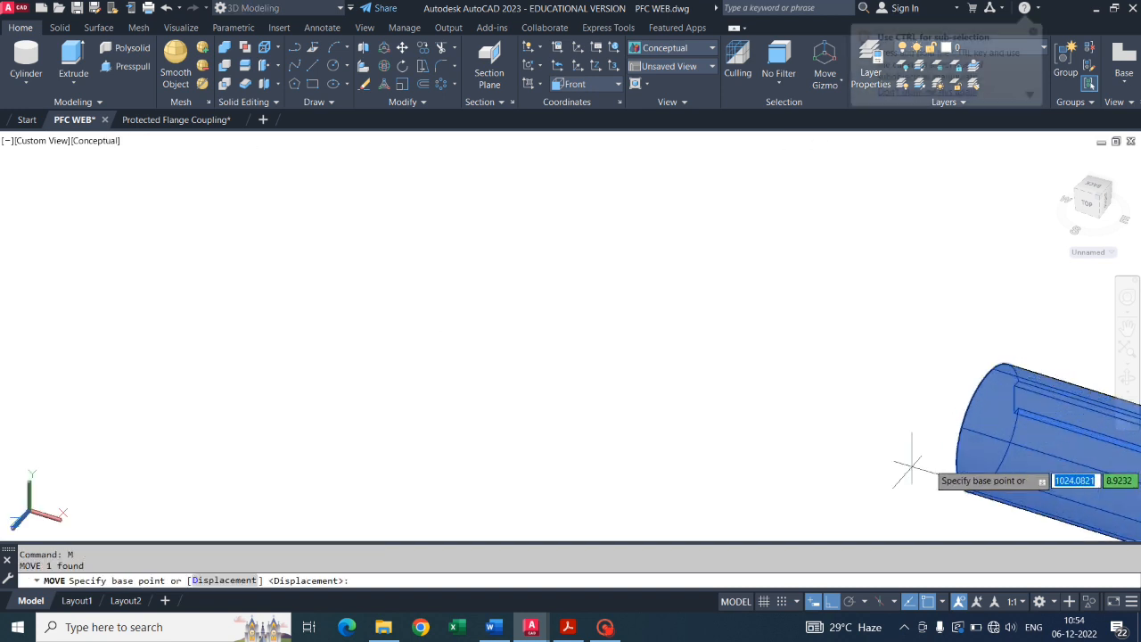
pyautogui.click(988, 429)
pyautogui.scroll(-5, 981, 433)
pyautogui.scroll(5, 357, 231)
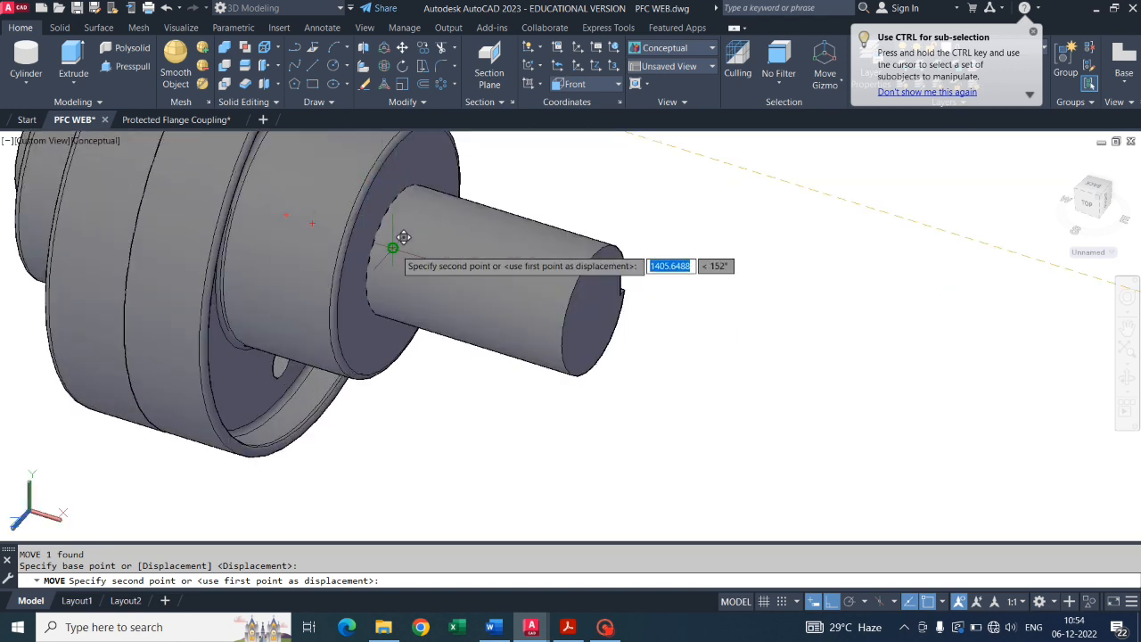
pyautogui.click(388, 252)
pyautogui.press('Escape')
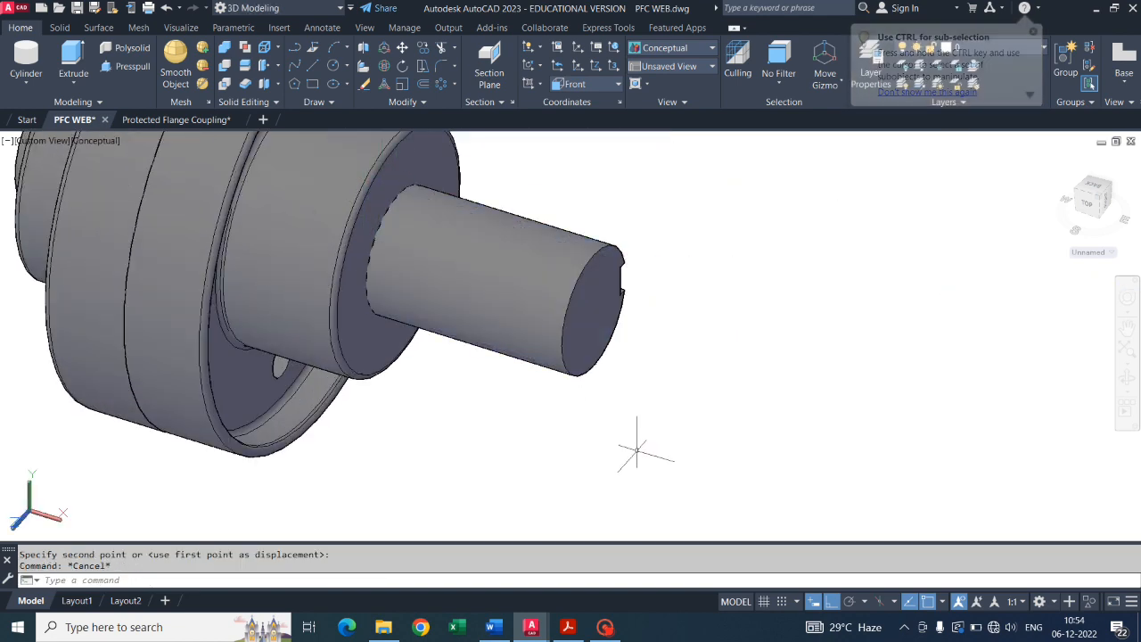
# Move the shaft with the side keyway 70 mm along its axis into the opposite flange's hub bore.
pyautogui.click(1128, 384)
pyautogui.moveTo(968, 372); pyautogui.dragTo(435, 346)
pyautogui.press('Escape')
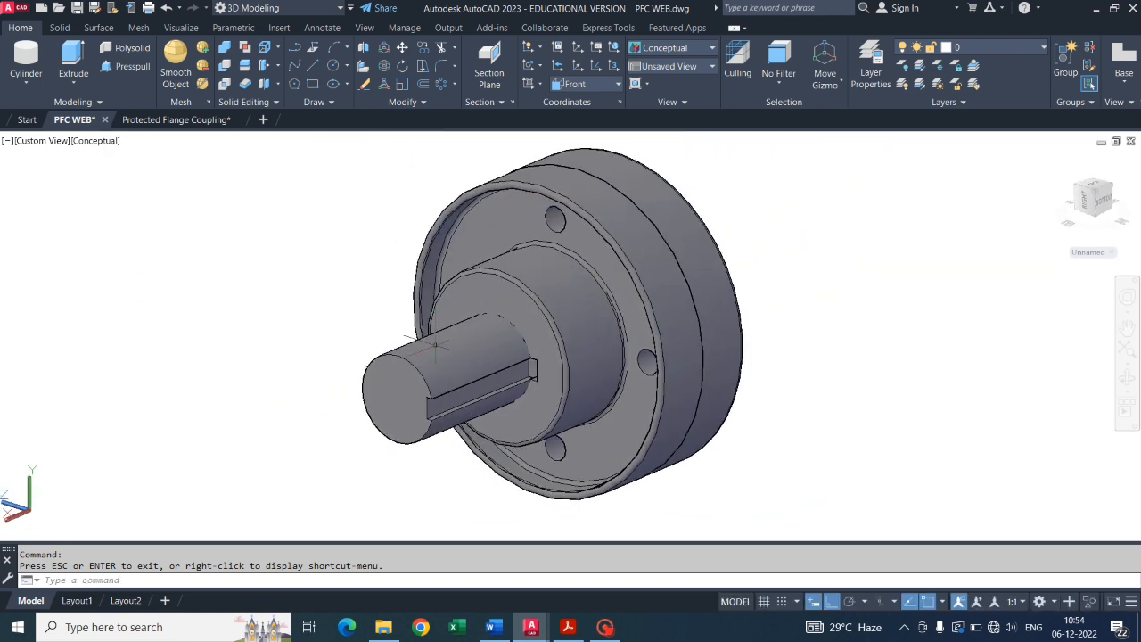
pyautogui.click(435, 346)
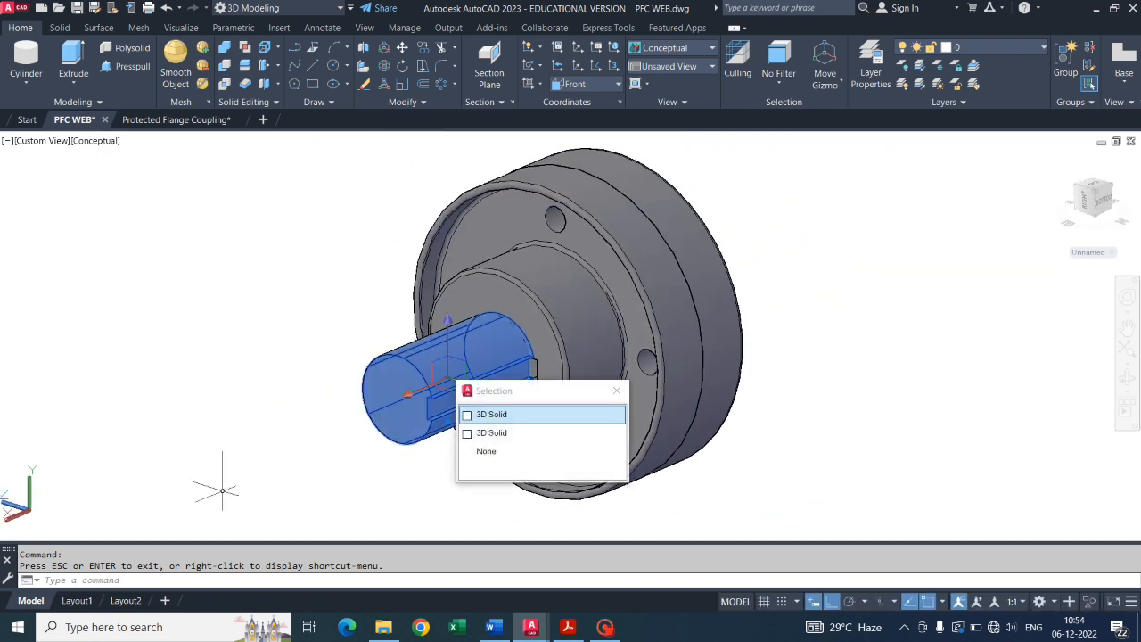
pyautogui.write('m')
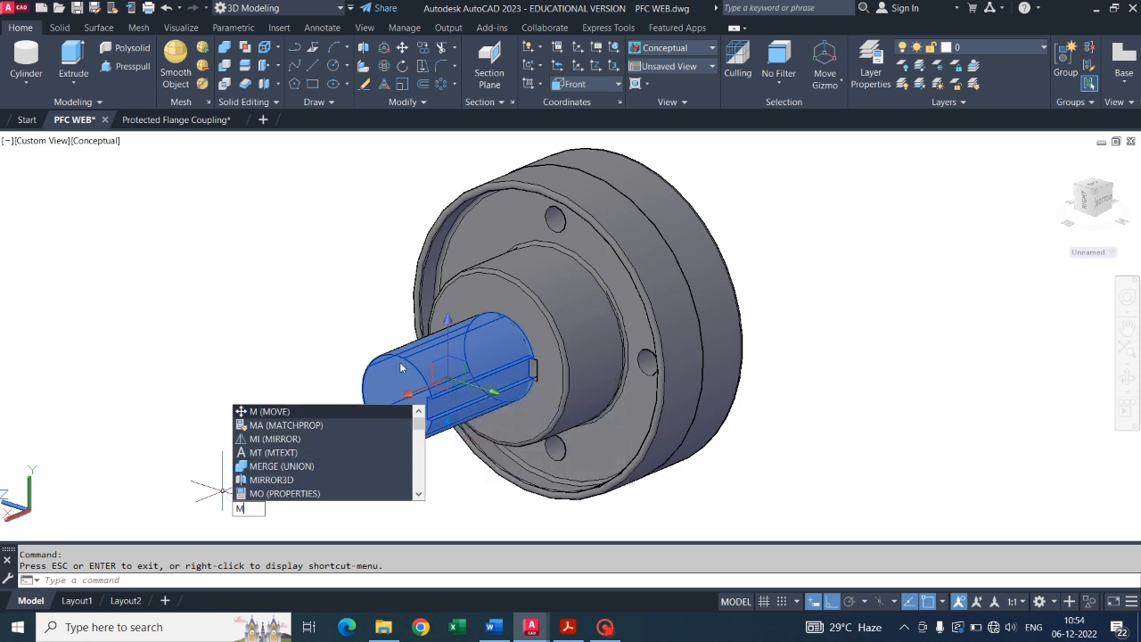
pyautogui.press('Return')
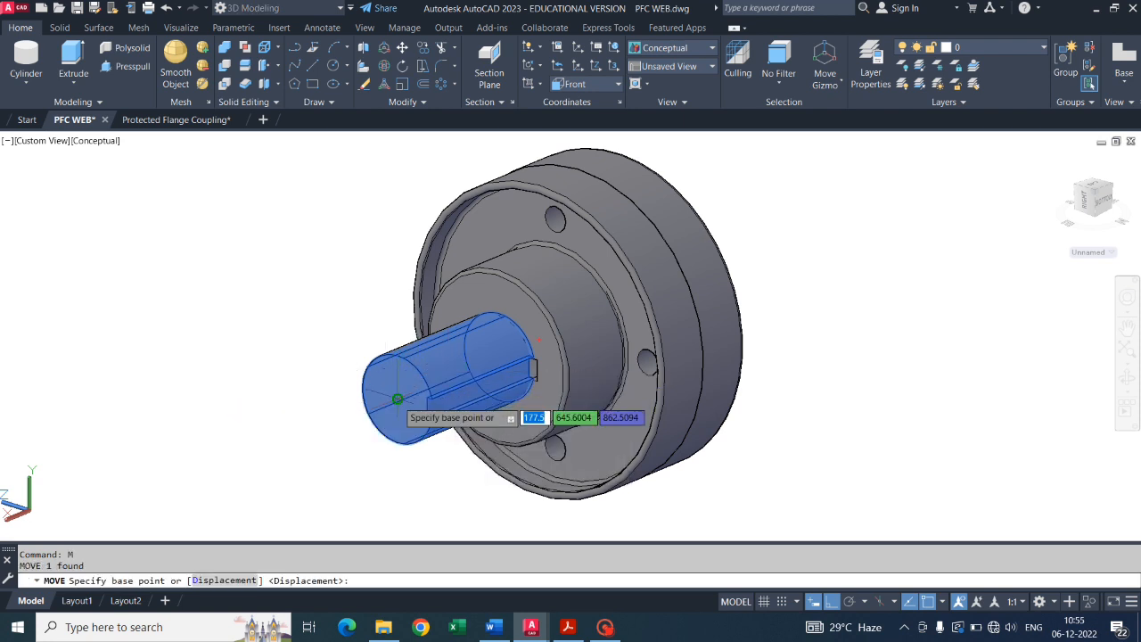
pyautogui.click(397, 399)
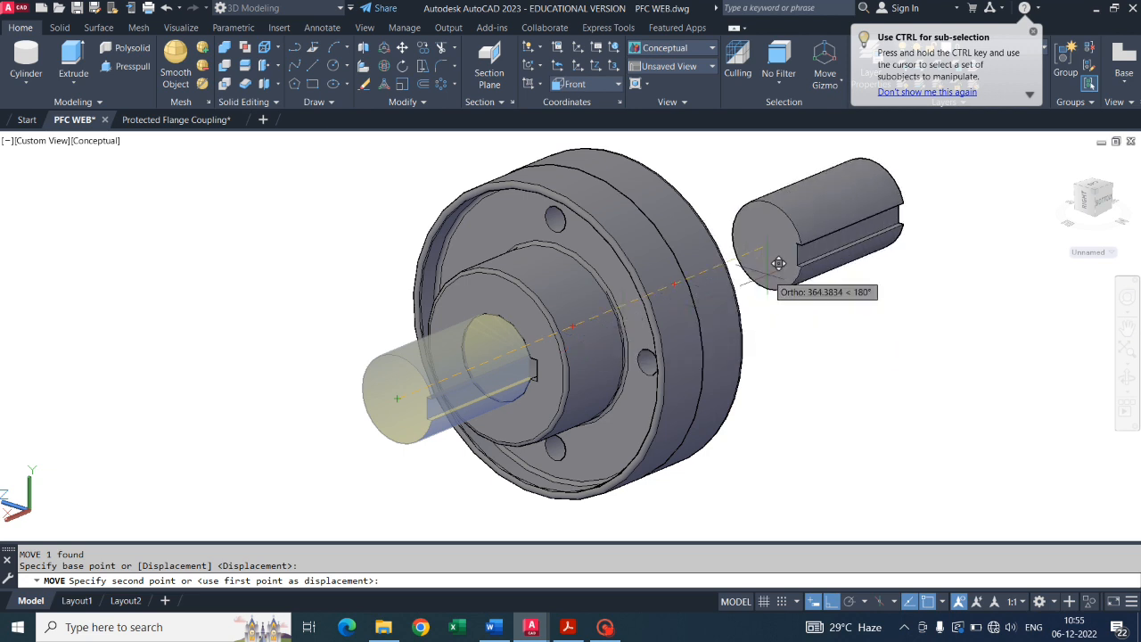
pyautogui.press('Return')
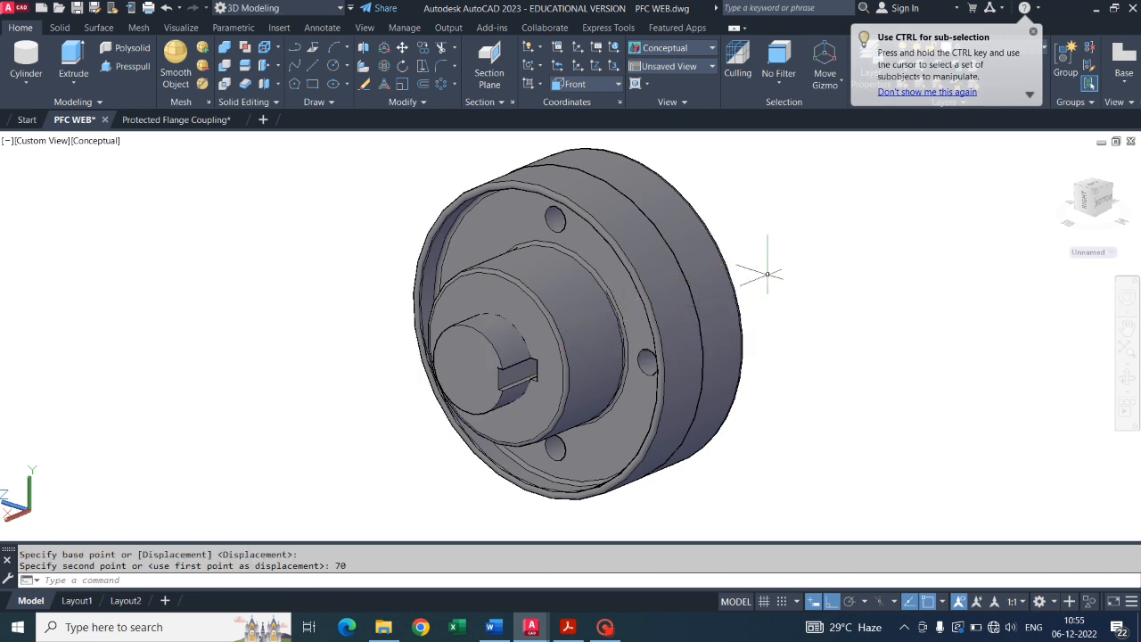
pyautogui.press('Escape')
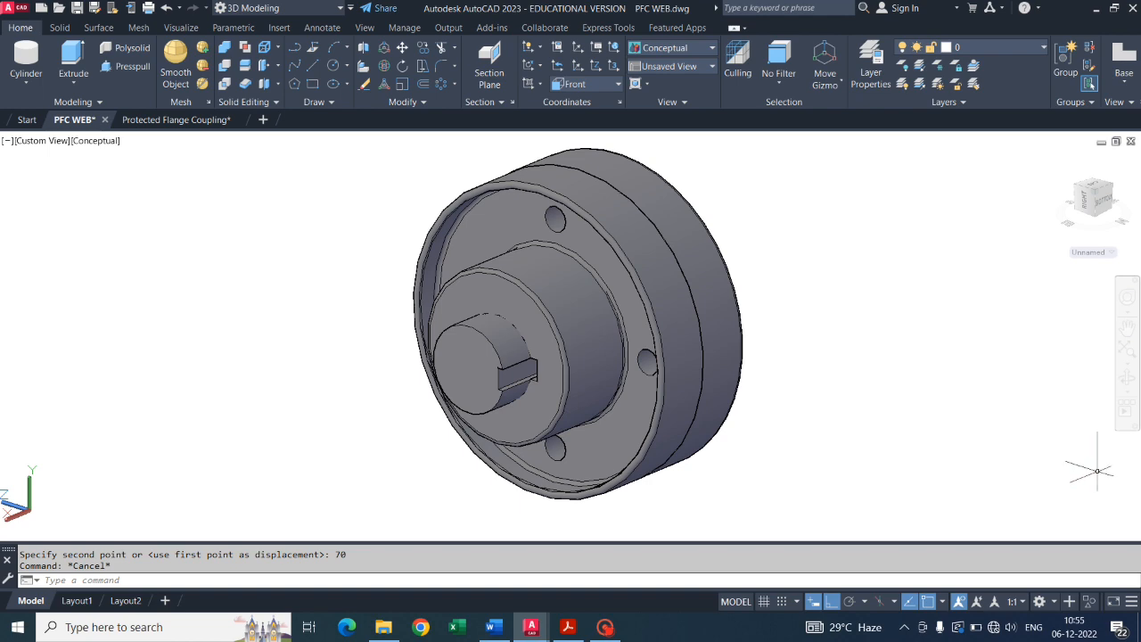
# Examine the upward-facing keyway of the coupling and the loose gib-head key nearest to it.
pyautogui.click(1127, 381)
pyautogui.moveTo(401, 407); pyautogui.dragTo(696, 412)
pyautogui.scroll(-5, 590, 367)
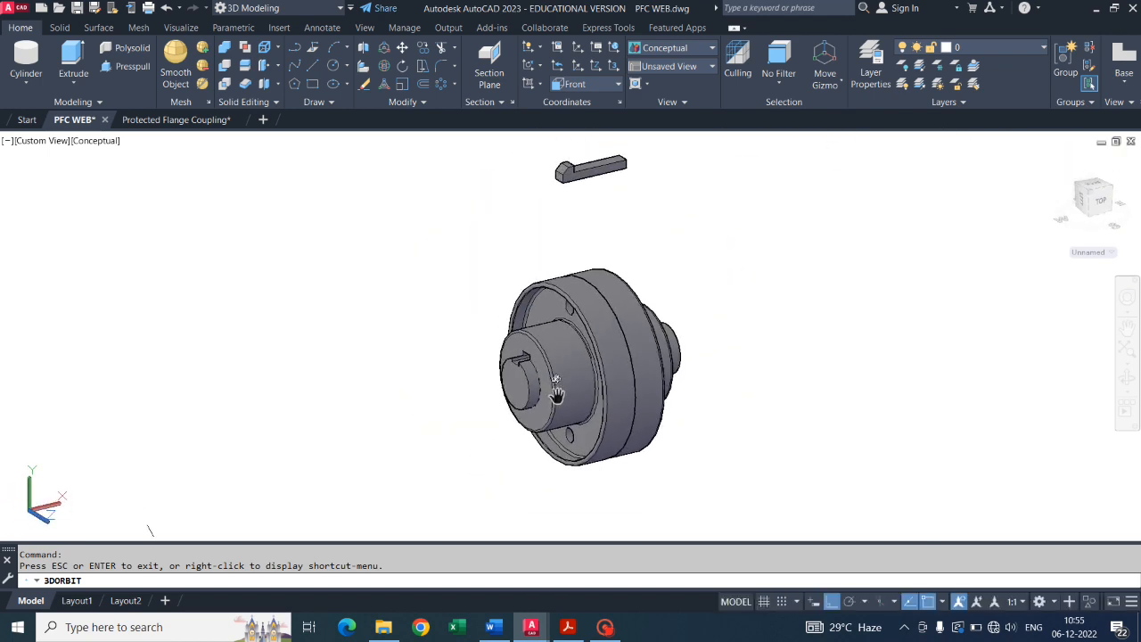
pyautogui.scroll(-3, 546, 395)
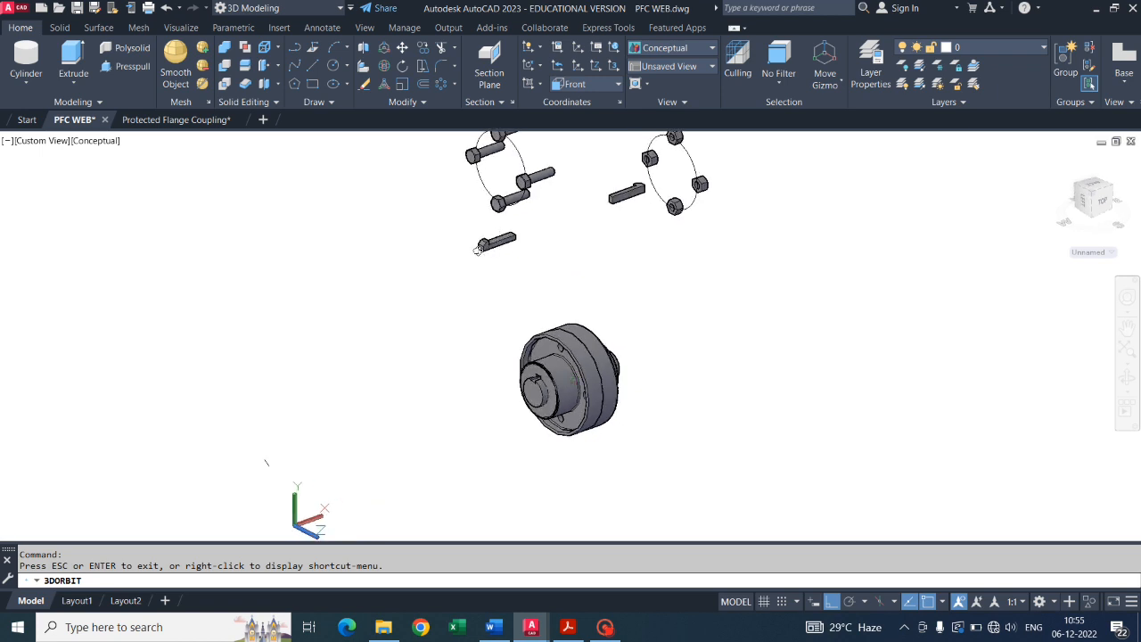
pyautogui.scroll(5, 480, 249)
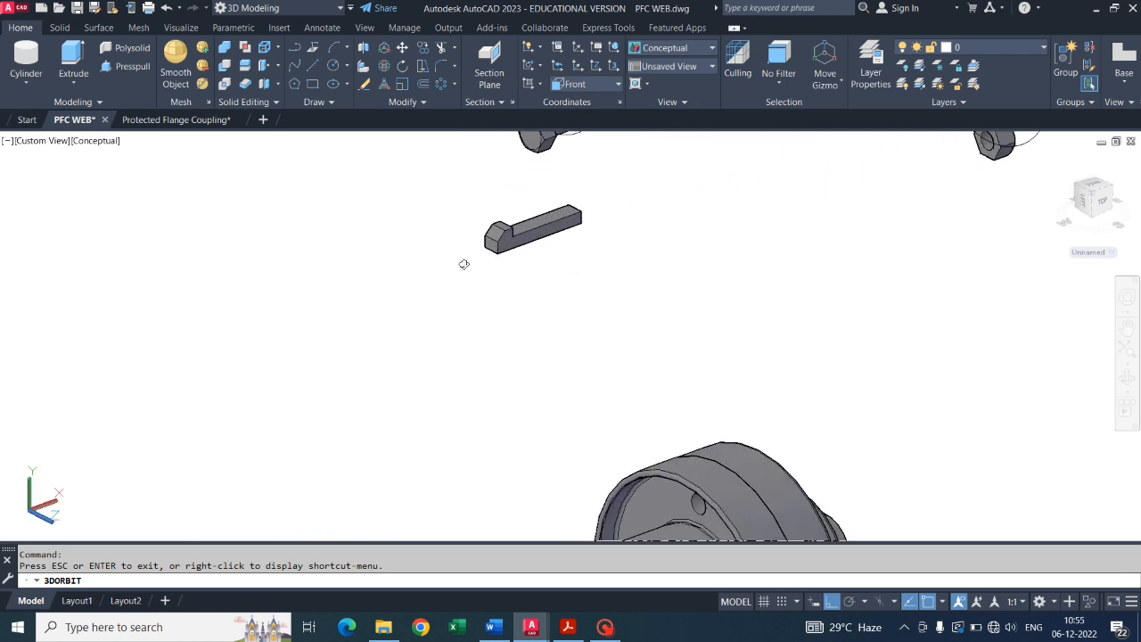
pyautogui.moveTo(618, 341); pyautogui.dragTo(528, 307, button='middle')
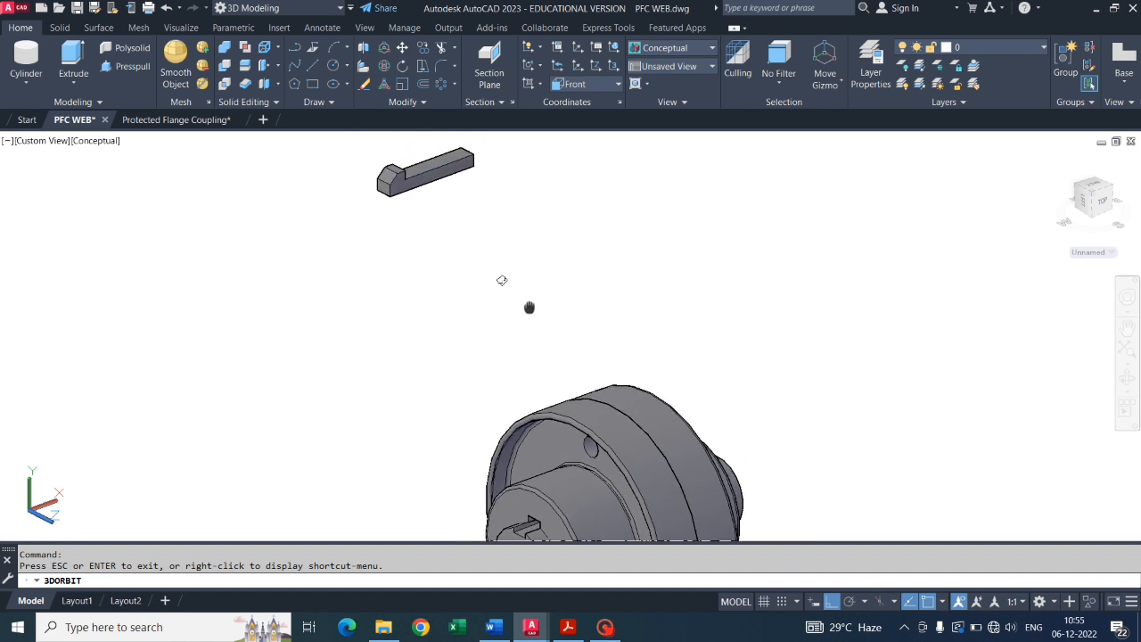
pyautogui.moveTo(376, 179); pyautogui.dragTo(407, 213)
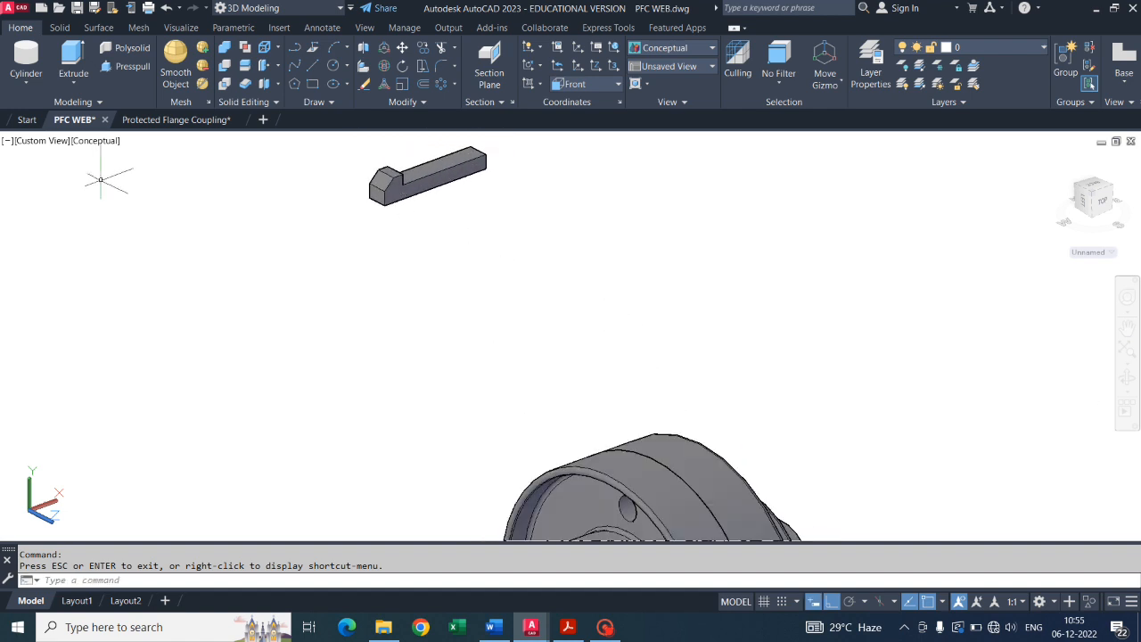
# Inspect the gib-head key and the coupling's keyways in 2D Wireframe, and restore the Conceptual visual style.
pyautogui.click(95, 141)
pyautogui.click(143, 173)
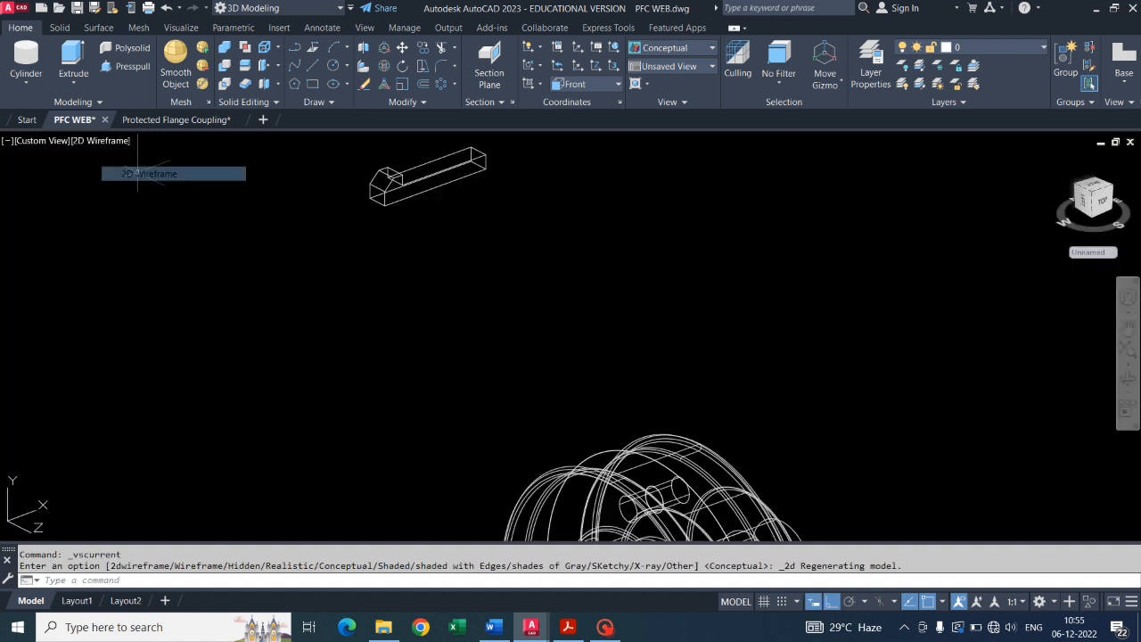
pyautogui.scroll(10, 362, 190)
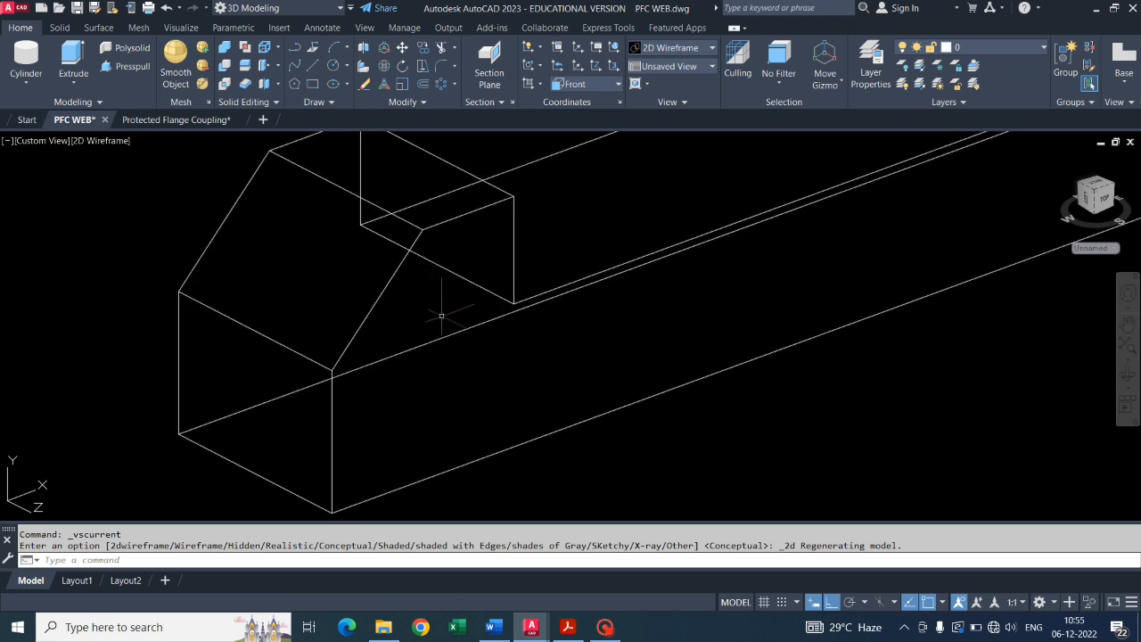
pyautogui.scroll(-8, 443, 311)
pyautogui.scroll(5, 545, 434)
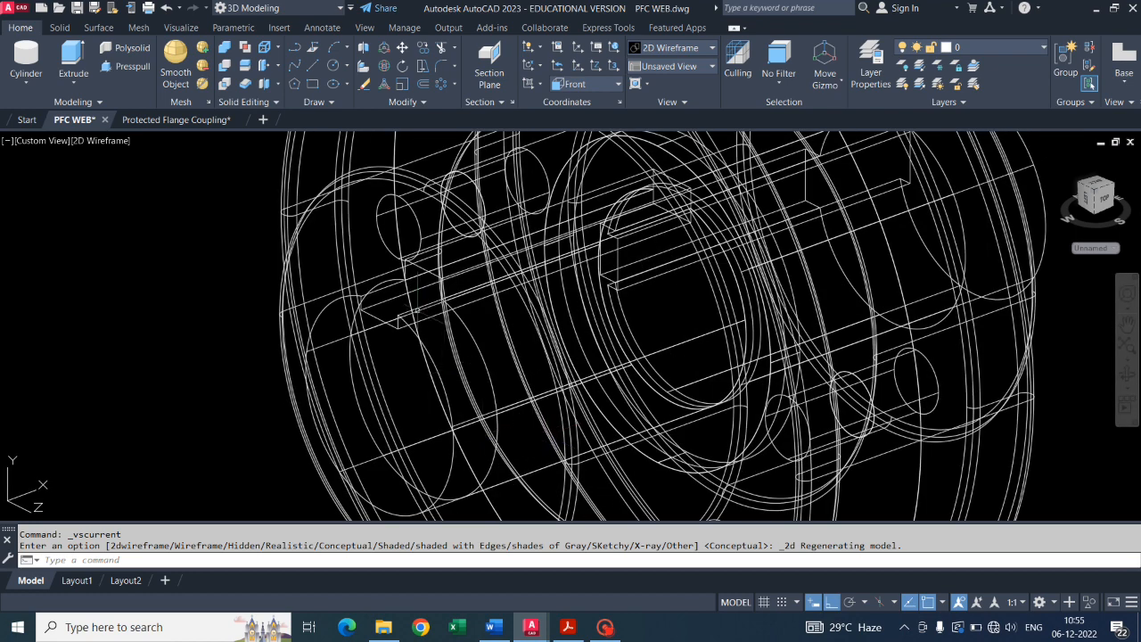
pyautogui.scroll(-10, 465, 397)
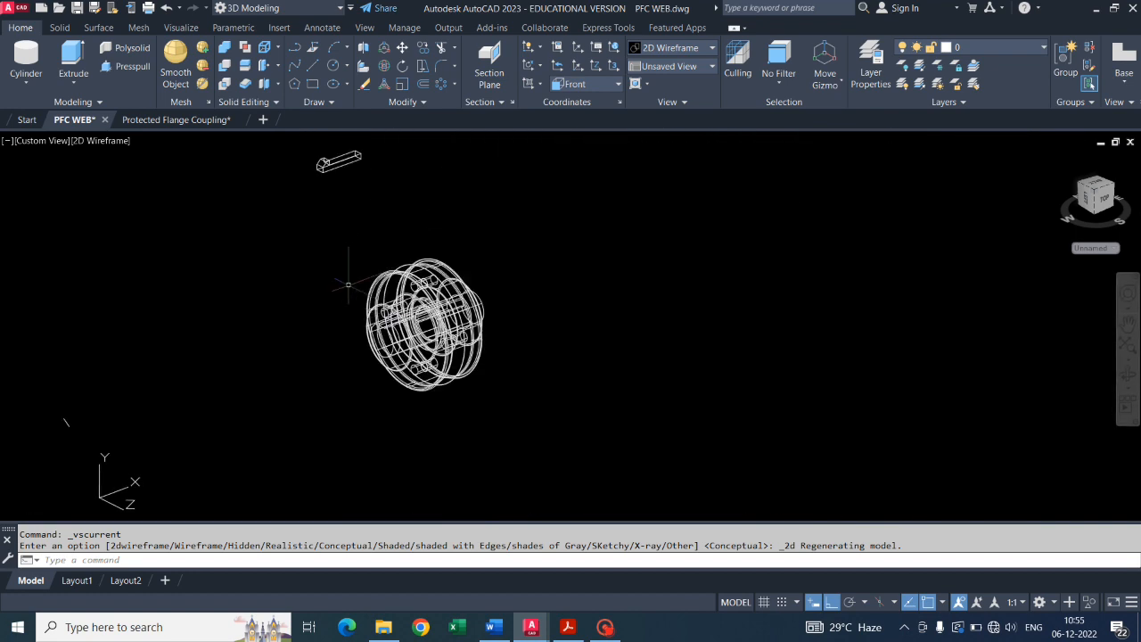
pyautogui.click(114, 143)
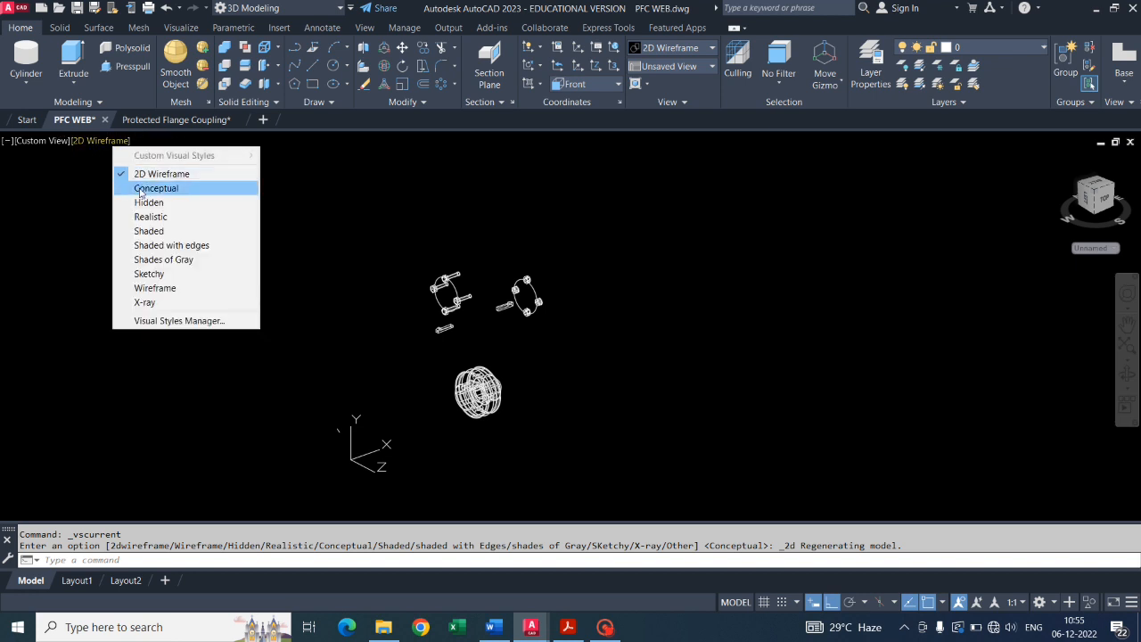
pyautogui.click(156, 188)
# Move the gib-head key into the upward-facing keyway, matching its head's inner bottom-edge midpoint to the keyway's top-edge midpoint on the hub face.
pyautogui.scroll(5, 469, 268)
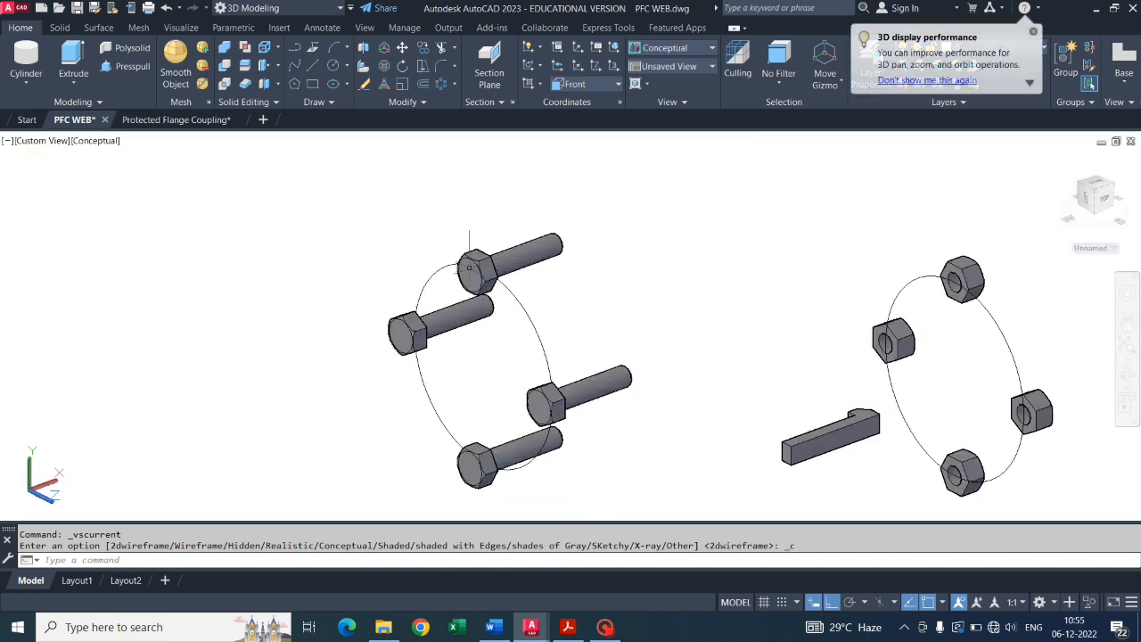
pyautogui.scroll(5, 510, 425)
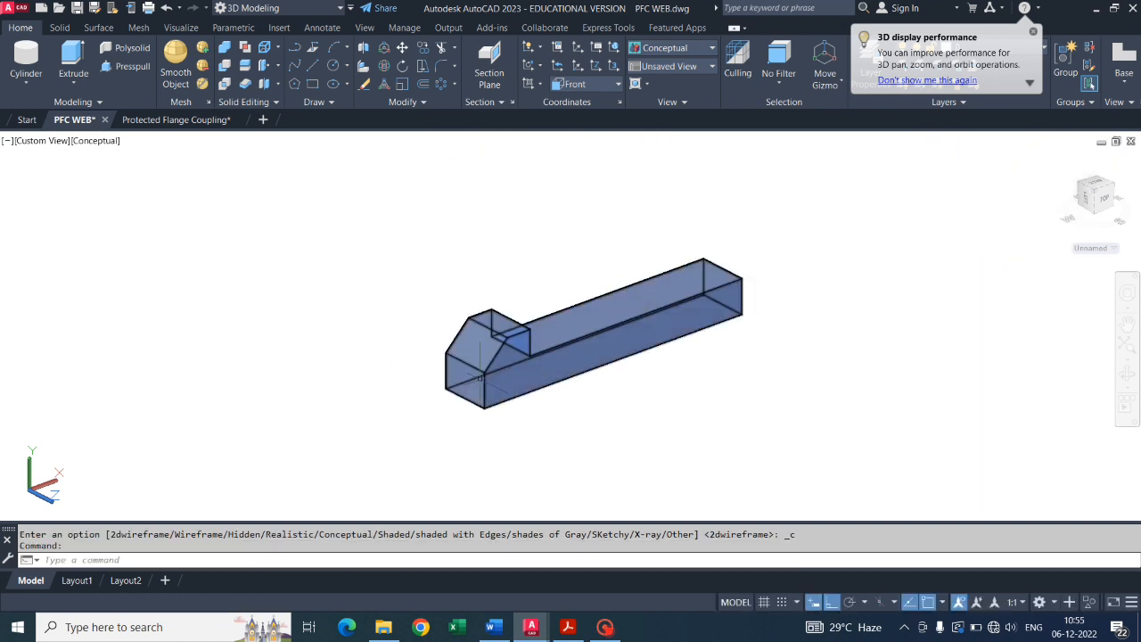
pyautogui.press('Return')
pyautogui.scroll(4, 534, 352)
pyautogui.click(499, 357)
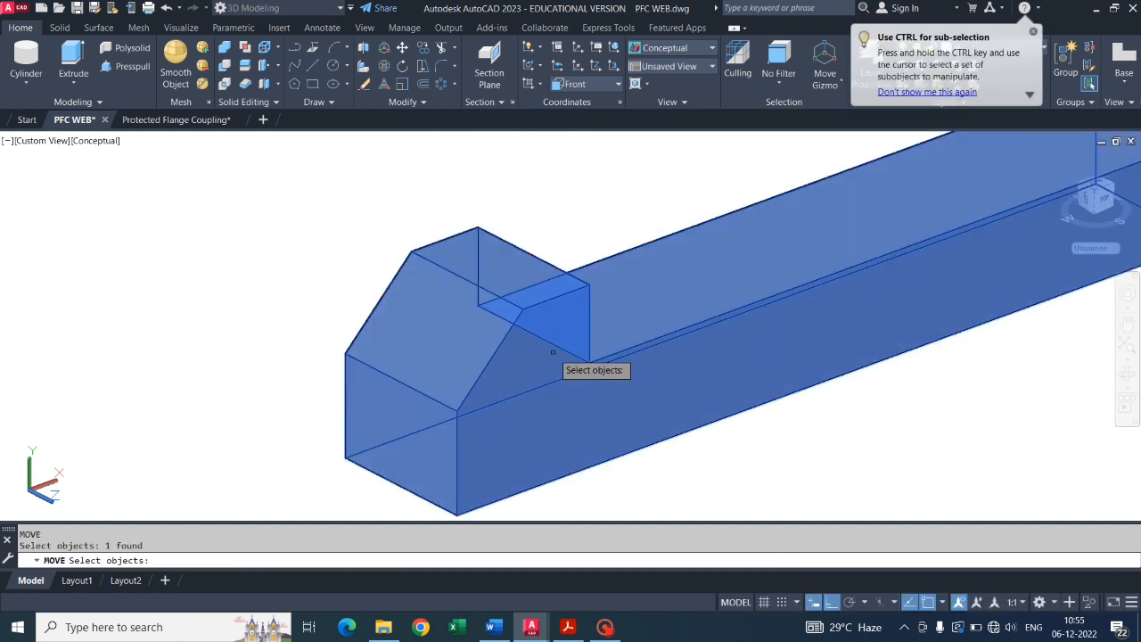
pyautogui.press('Return')
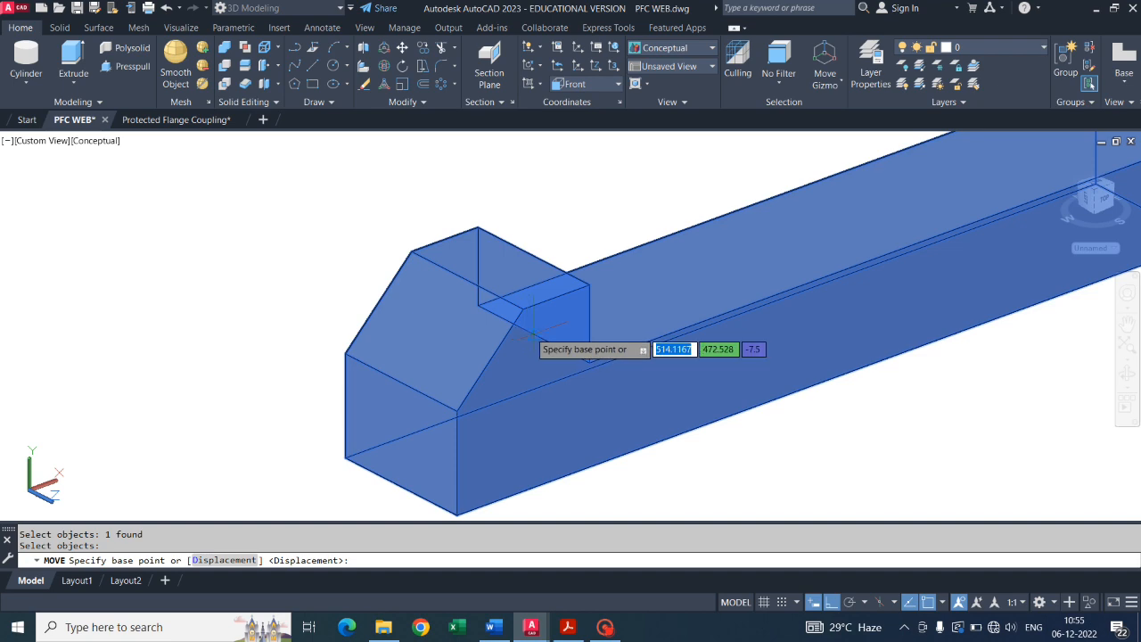
pyautogui.click(533, 337)
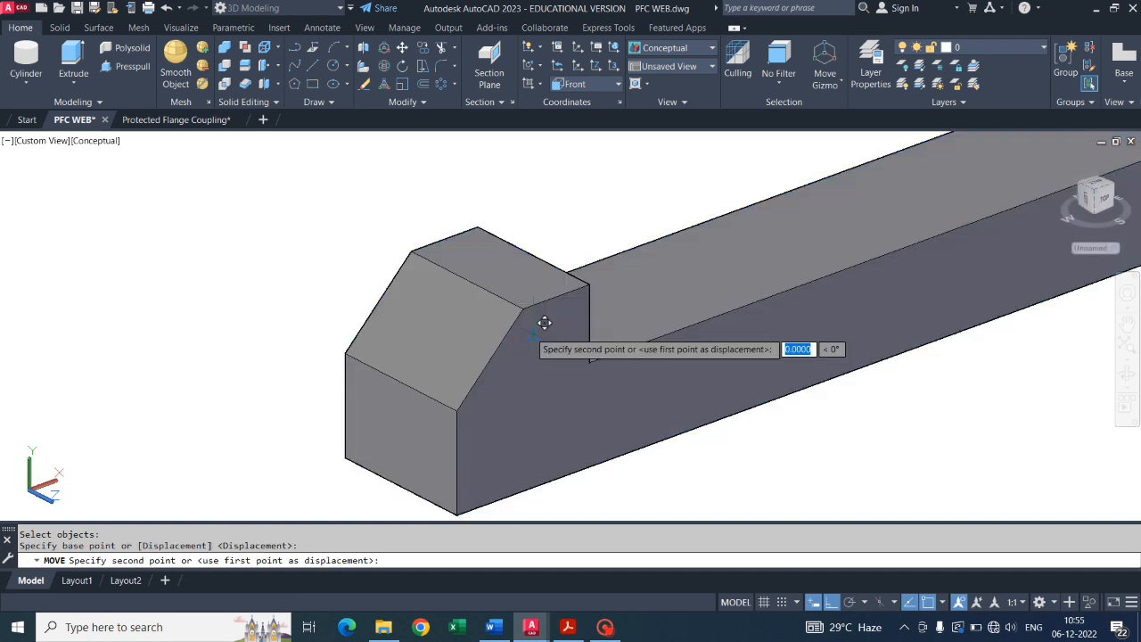
pyautogui.scroll(-6, 537, 323)
pyautogui.scroll(4, 821, 384)
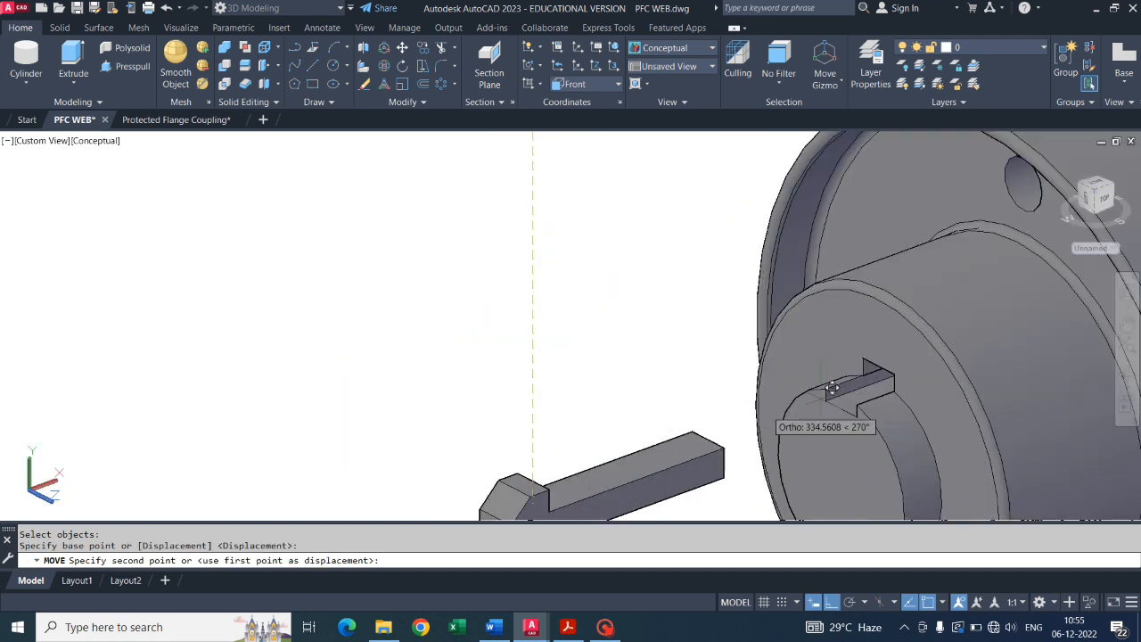
pyautogui.scroll(2, 892, 361)
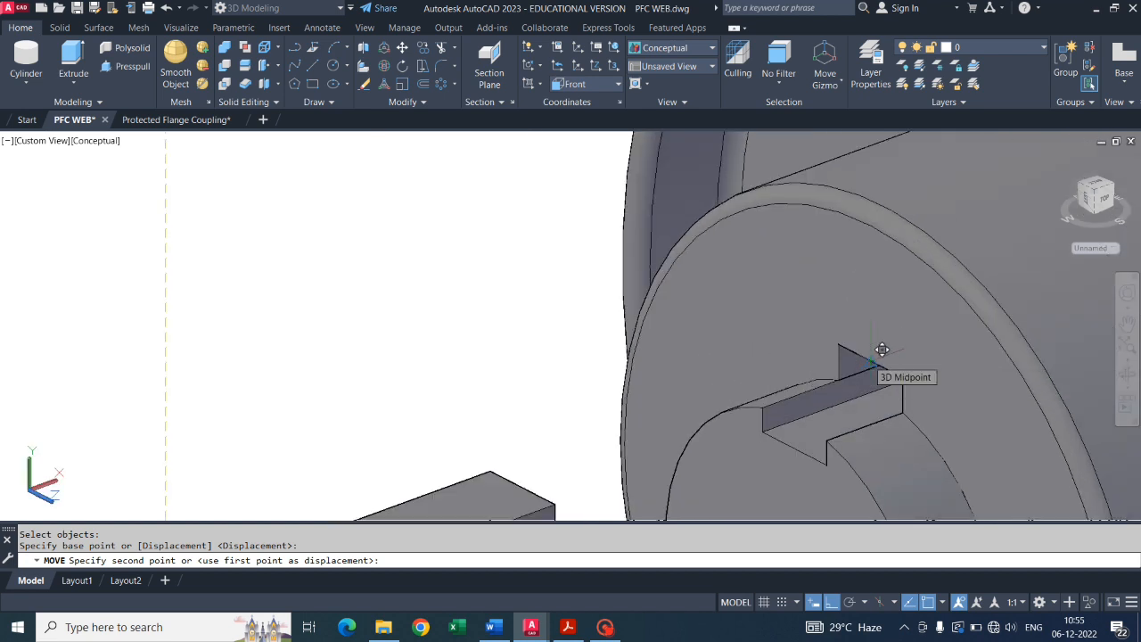
pyautogui.click(879, 350)
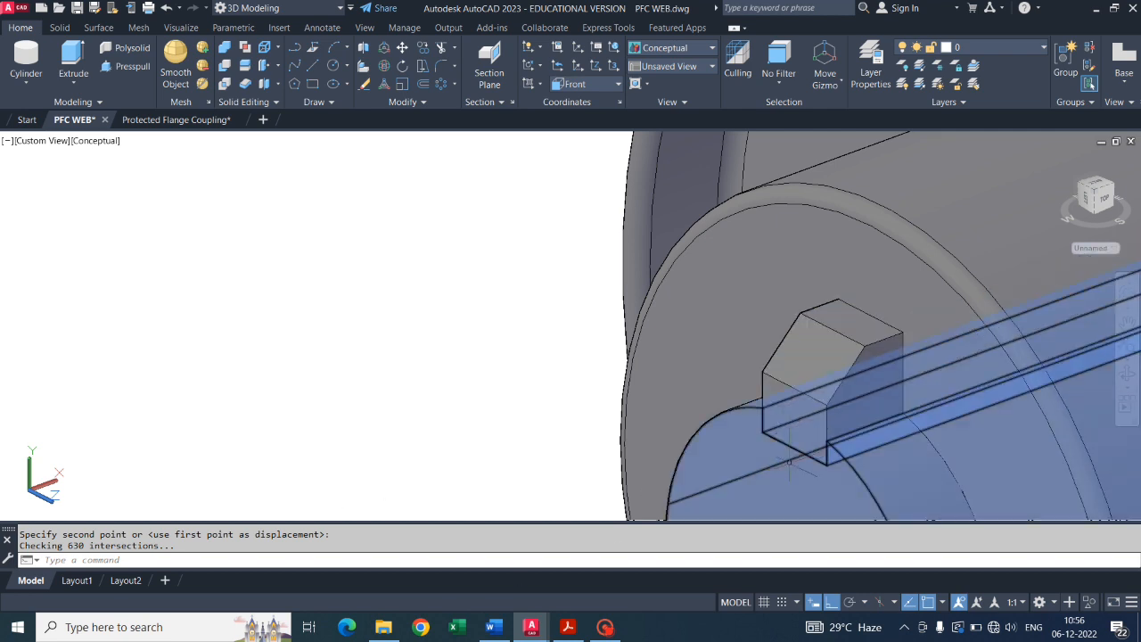
pyautogui.scroll(-5, 295, 343)
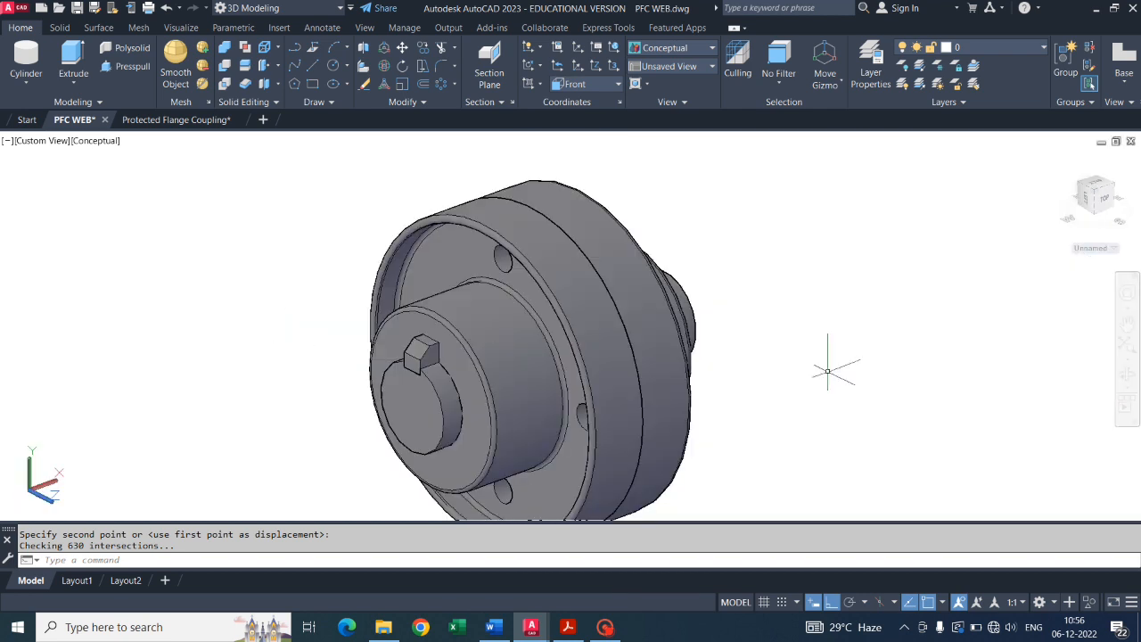
pyautogui.moveTo(749, 373); pyautogui.dragTo(734, 334, button='middle')
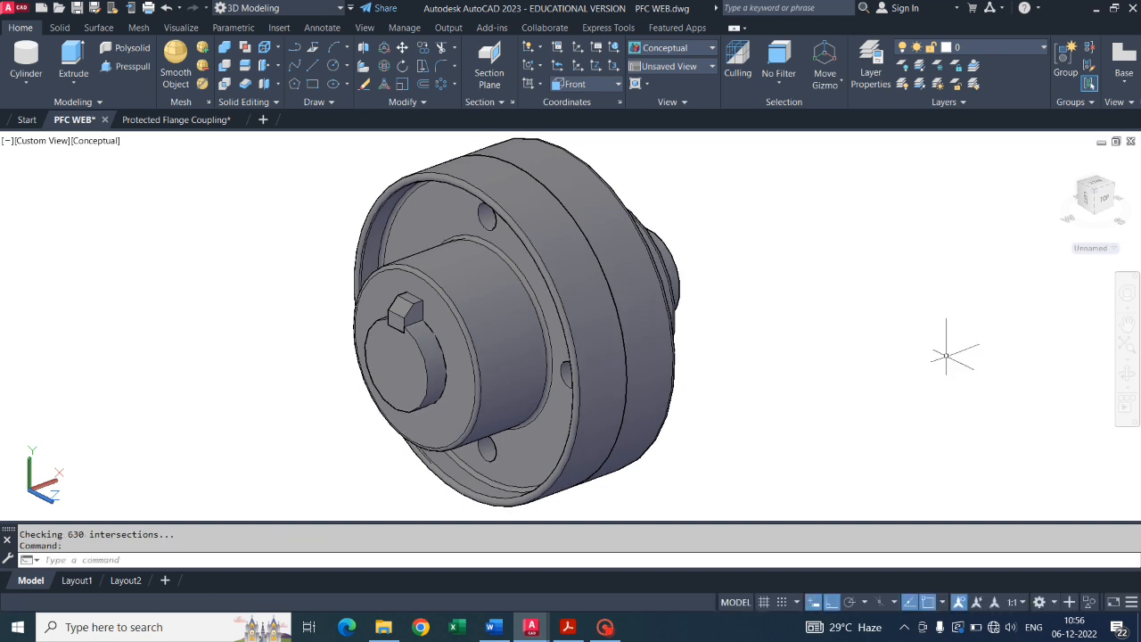
# Move the remaining gib-head key into the side keyway, matching its head's inner vertical-edge midpoint to the keyway's outer-edge midpoint on the hub face.
pyautogui.click(1128, 376)
pyautogui.moveTo(960, 380); pyautogui.dragTo(675, 354)
pyautogui.scroll(-3, 639, 349)
pyautogui.scroll(-5, 639, 350)
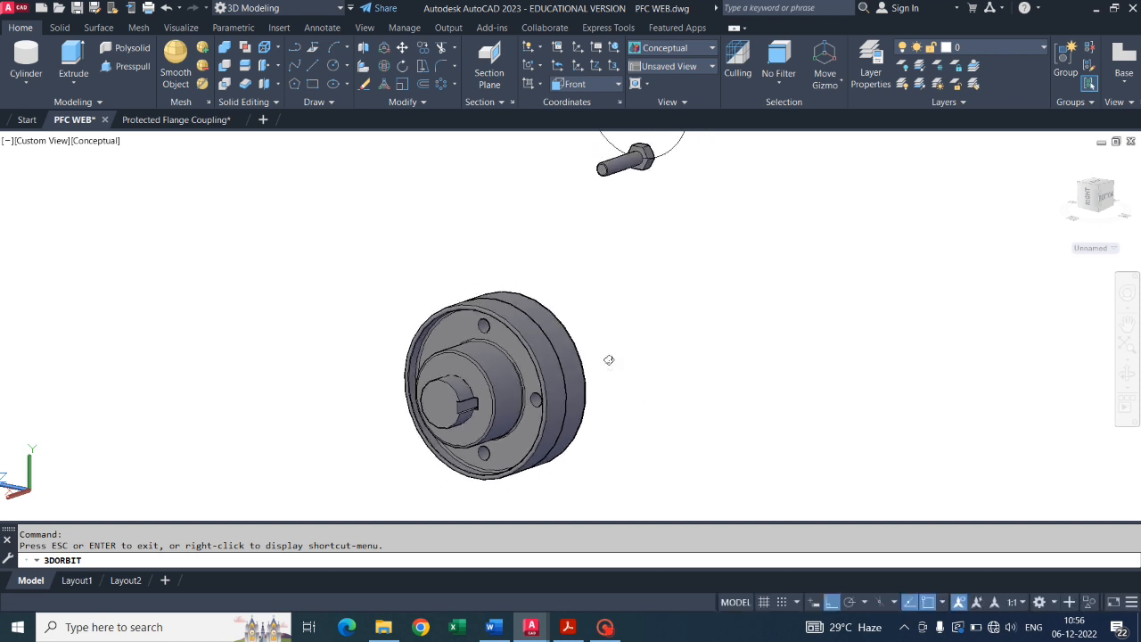
pyautogui.scroll(-1, 607, 358)
pyautogui.moveTo(611, 392); pyautogui.dragTo(594, 410)
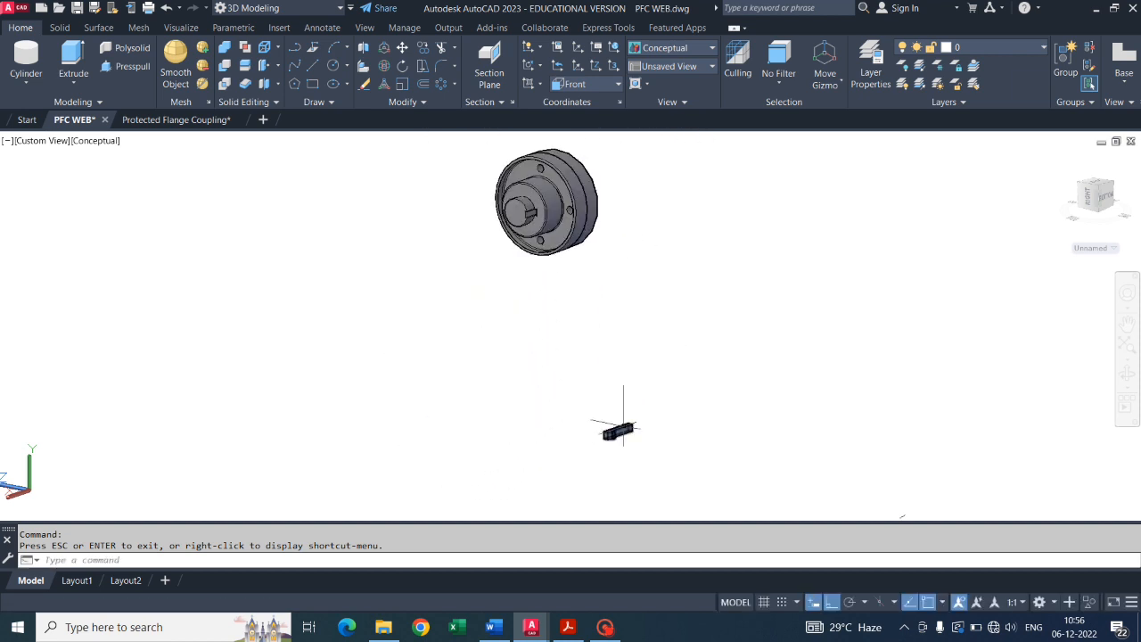
pyautogui.click(622, 427)
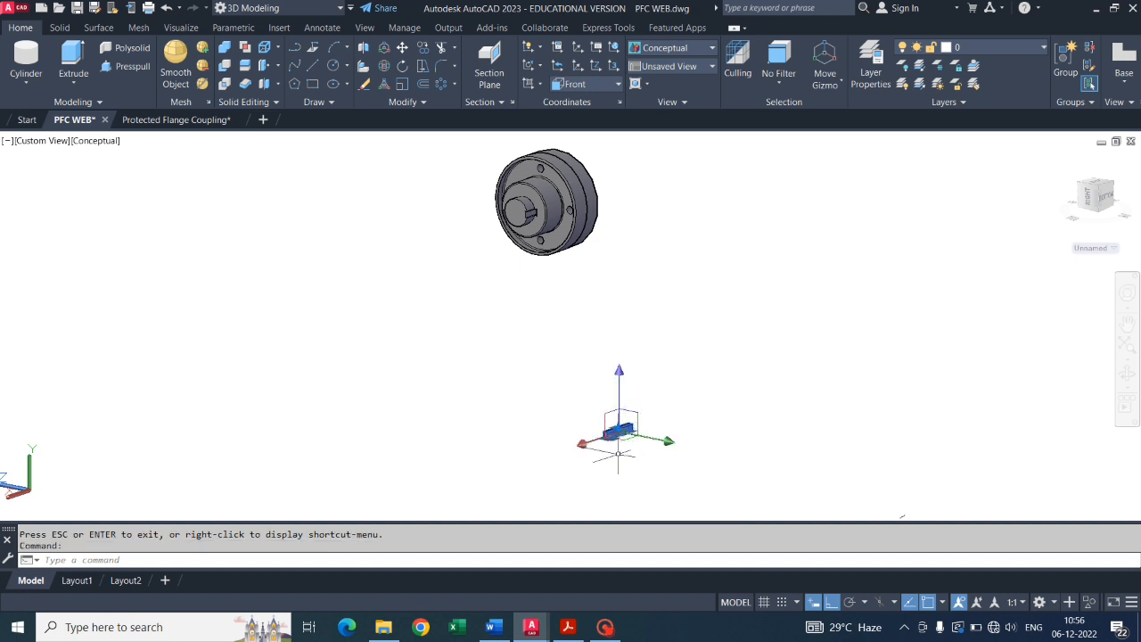
pyautogui.scroll(8, 618, 453)
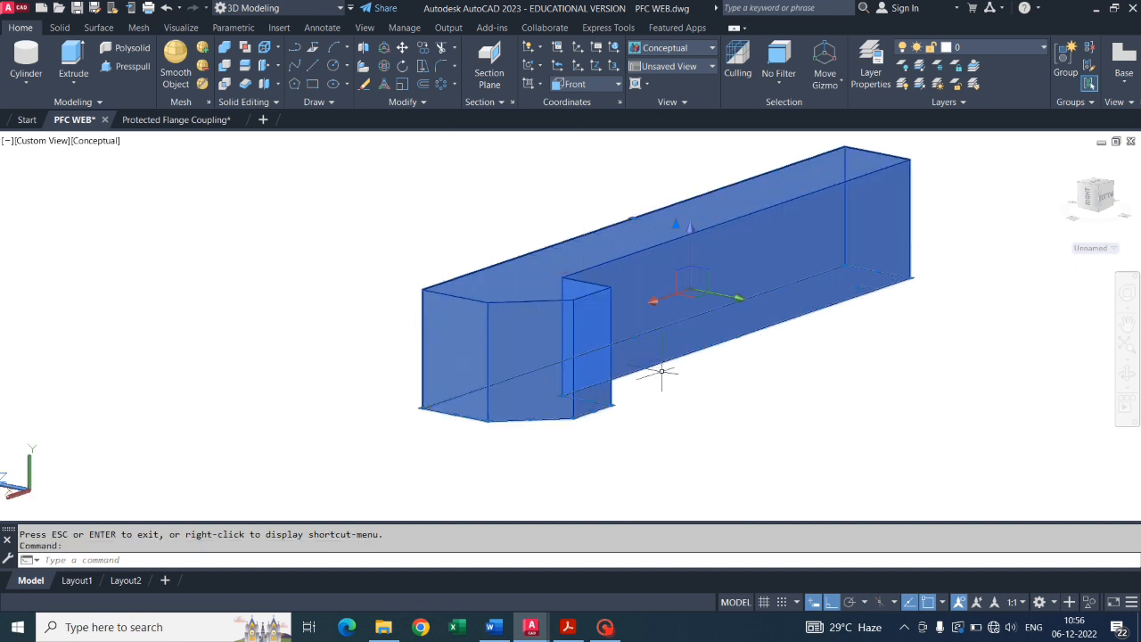
pyautogui.press('Return')
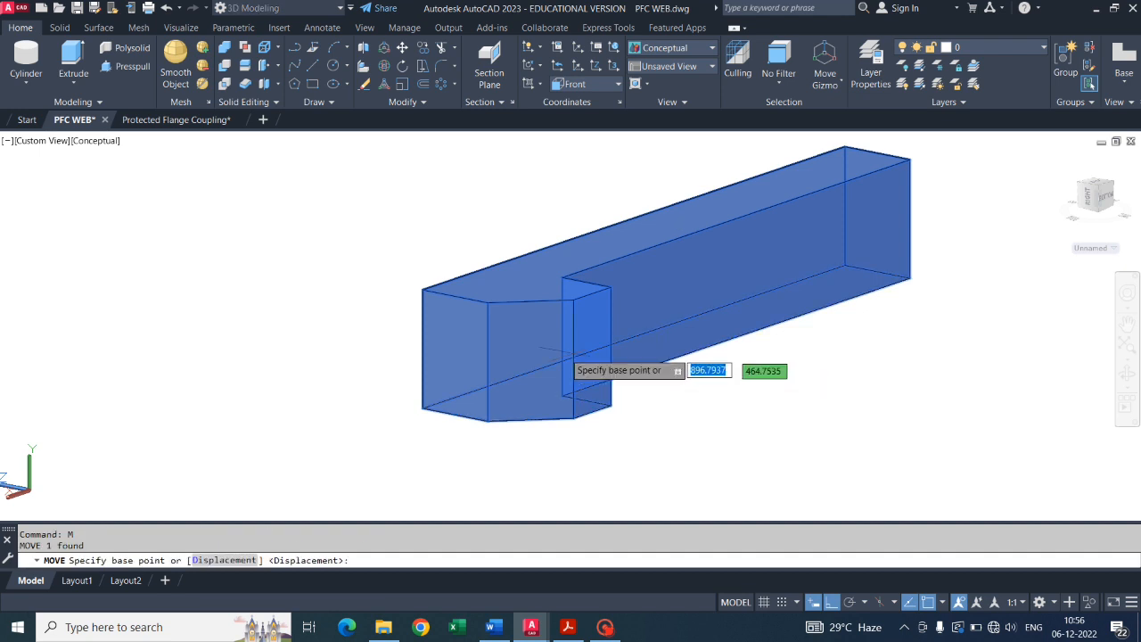
pyautogui.scroll(2, 569, 352)
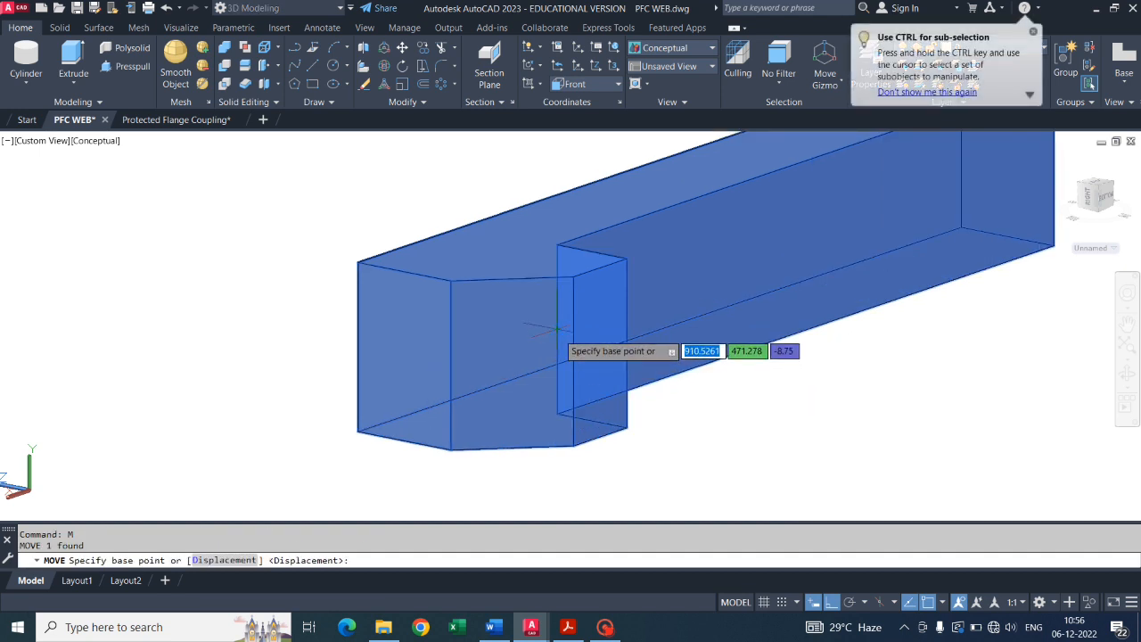
pyautogui.click(556, 328)
pyautogui.scroll(-6, 558, 343)
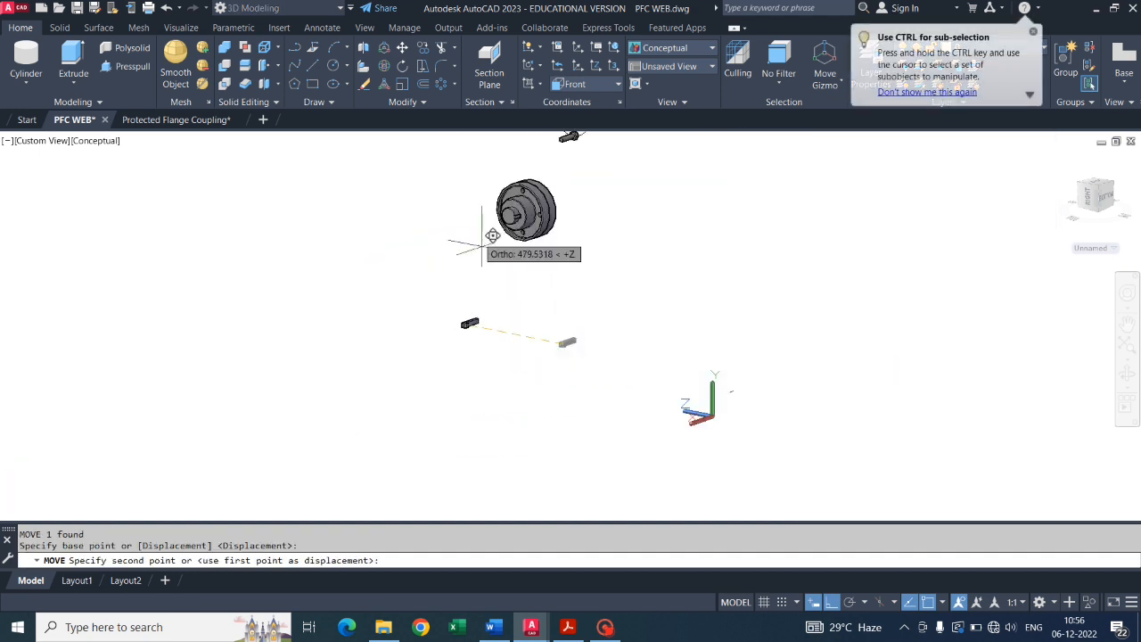
pyautogui.moveTo(496, 234); pyautogui.dragTo(538, 422, button='middle')
pyautogui.scroll(10, 595, 365)
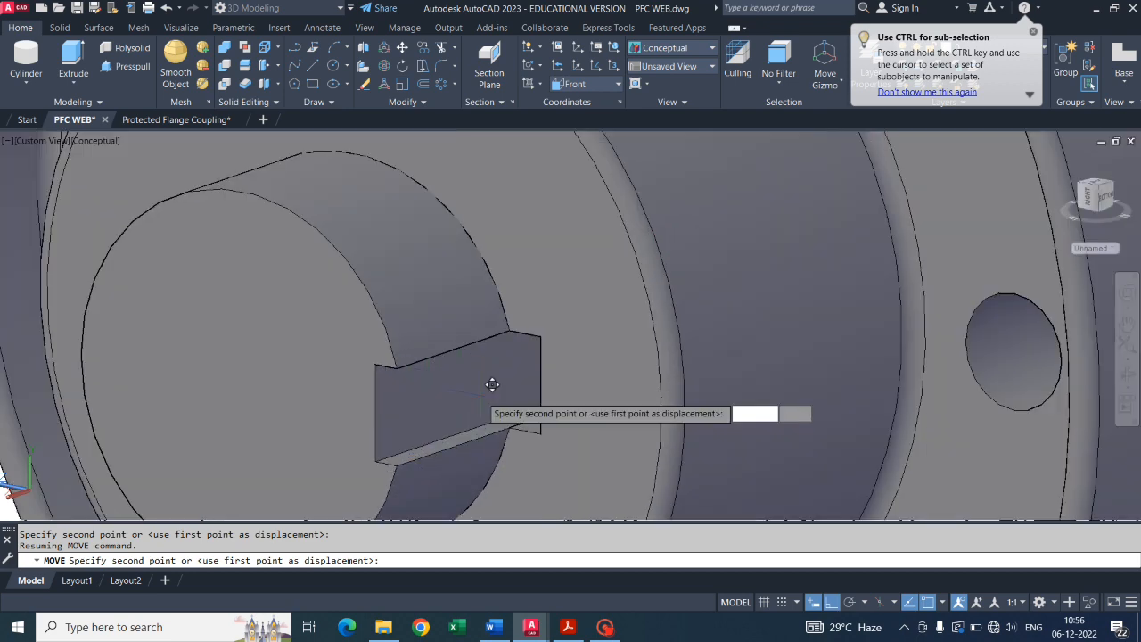
pyautogui.click(544, 377)
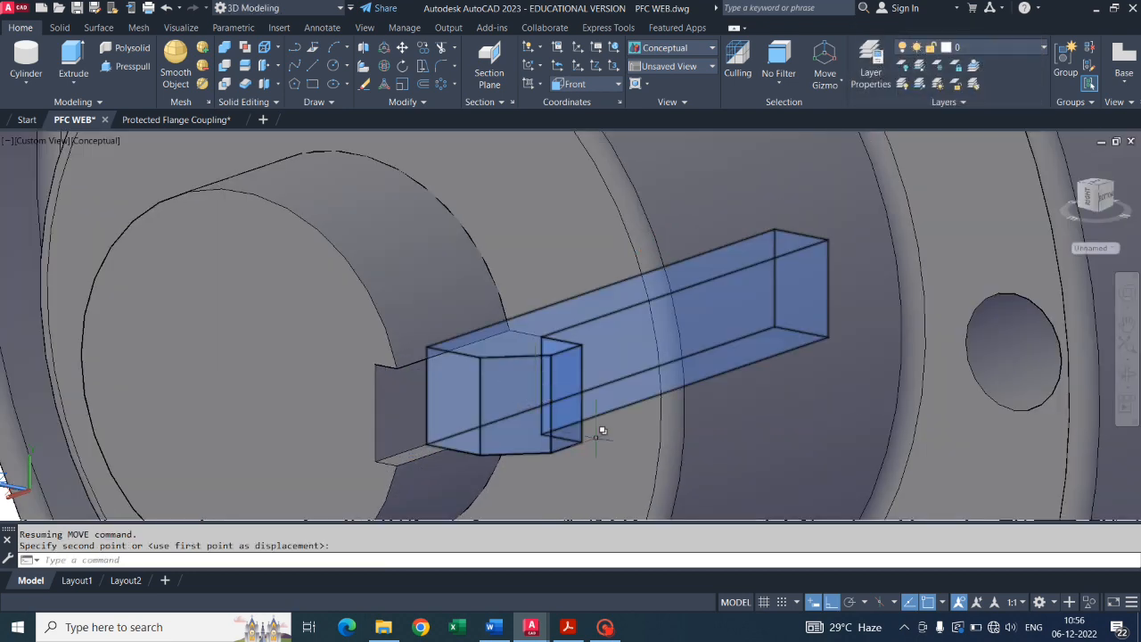
pyautogui.press('Escape')
pyautogui.press('Escape')
pyautogui.scroll(-5, 727, 308)
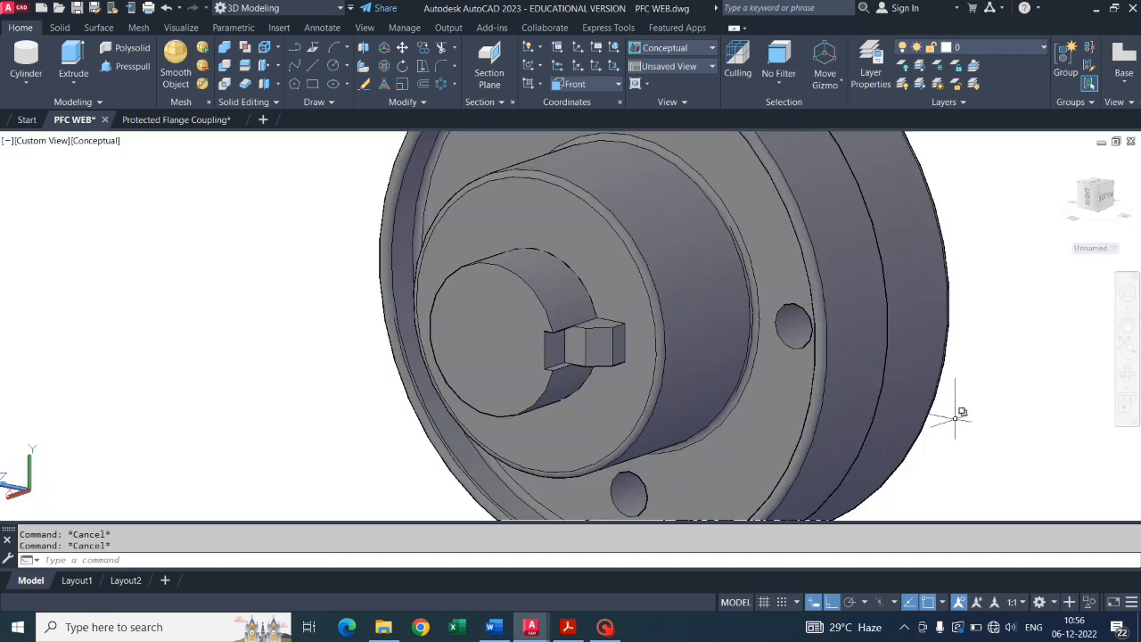
# Select the four hex bolts above the coupling, leaving out the circle they are arranged on.
pyautogui.click(1127, 376)
pyautogui.moveTo(946, 377); pyautogui.dragTo(582, 398)
pyautogui.scroll(-8, 582, 398)
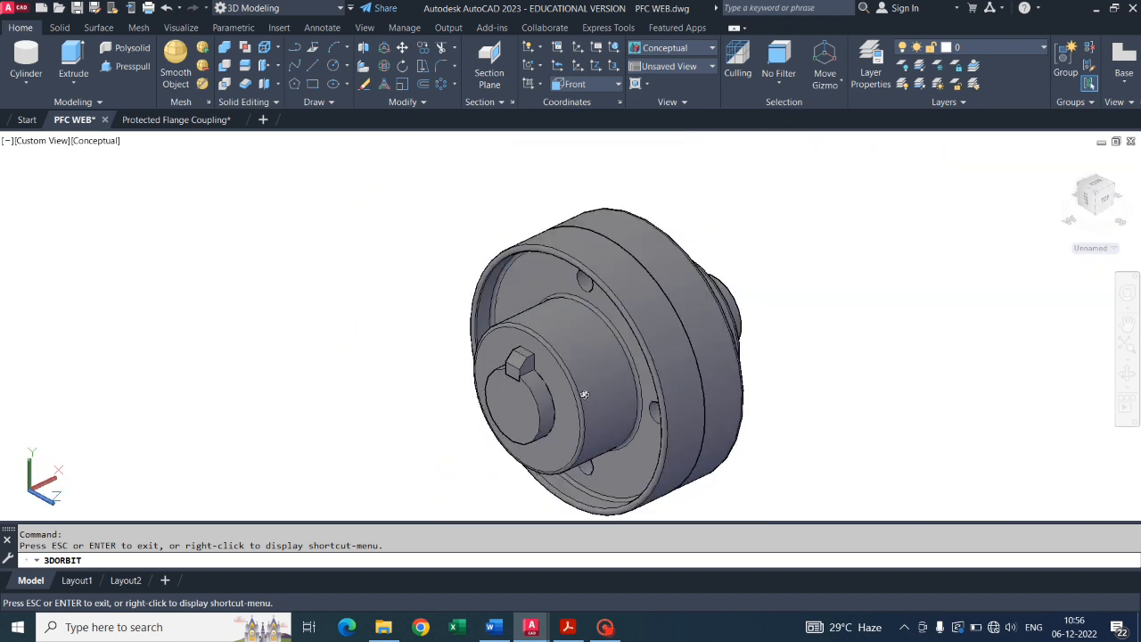
pyautogui.press('Escape')
pyautogui.scroll(-2, 570, 355)
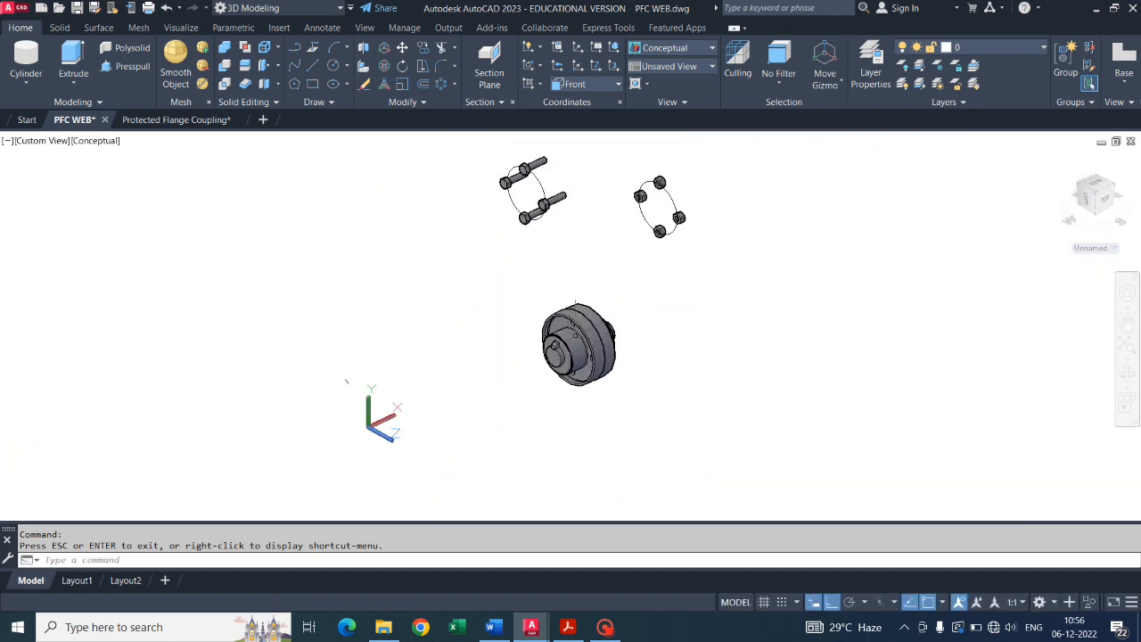
pyautogui.scroll(3, 518, 194)
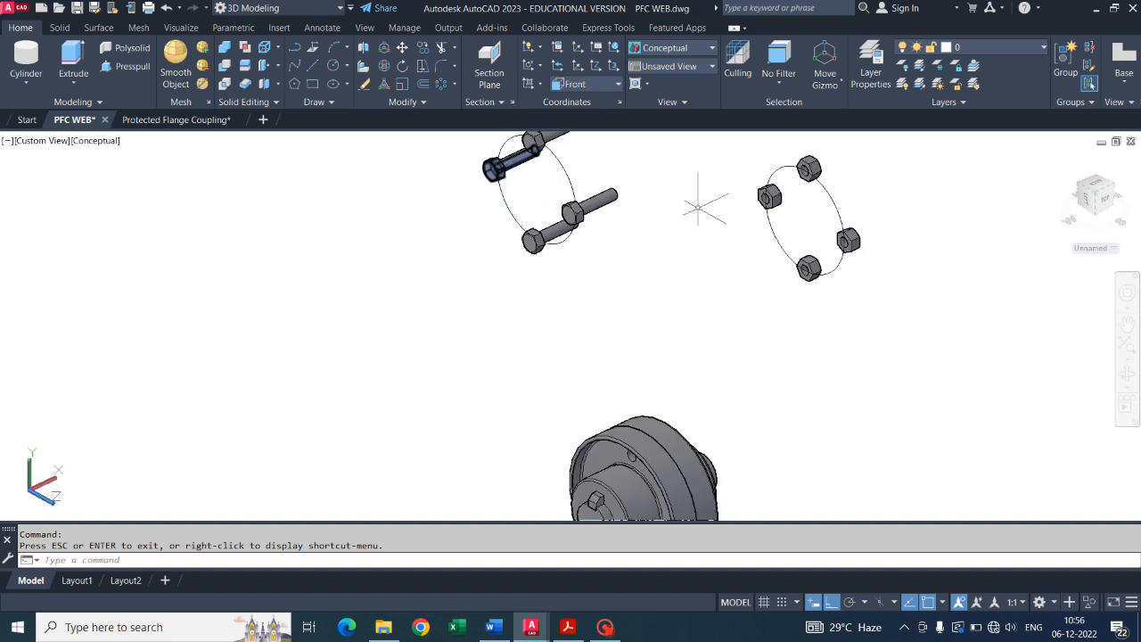
pyautogui.moveTo(637, 424); pyautogui.dragTo(670, 425, button='middle')
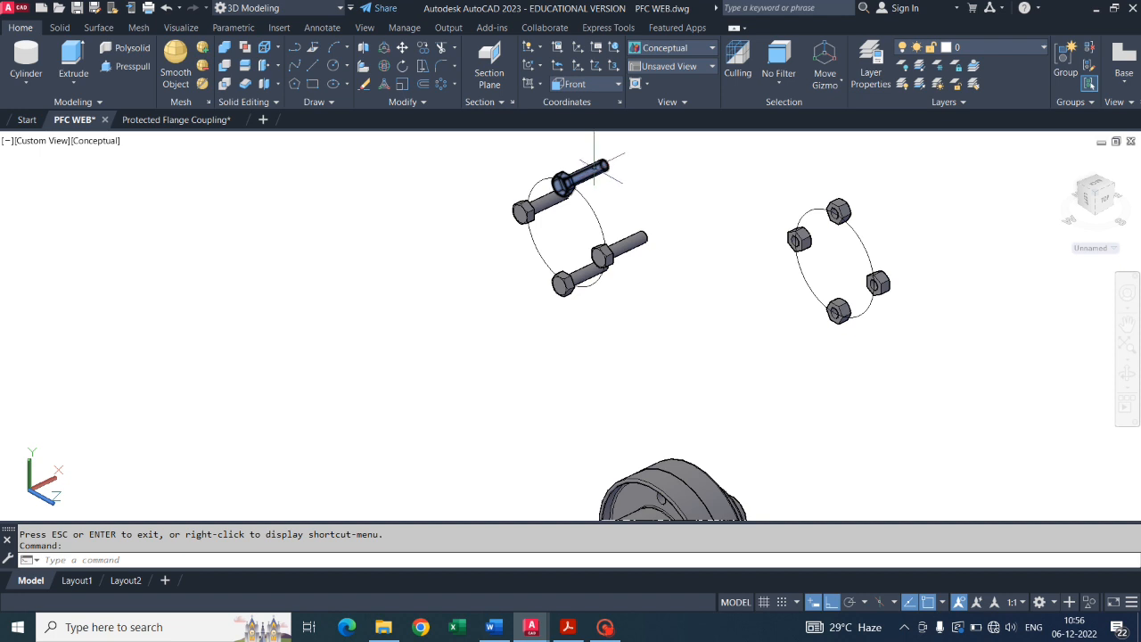
pyautogui.click(478, 156)
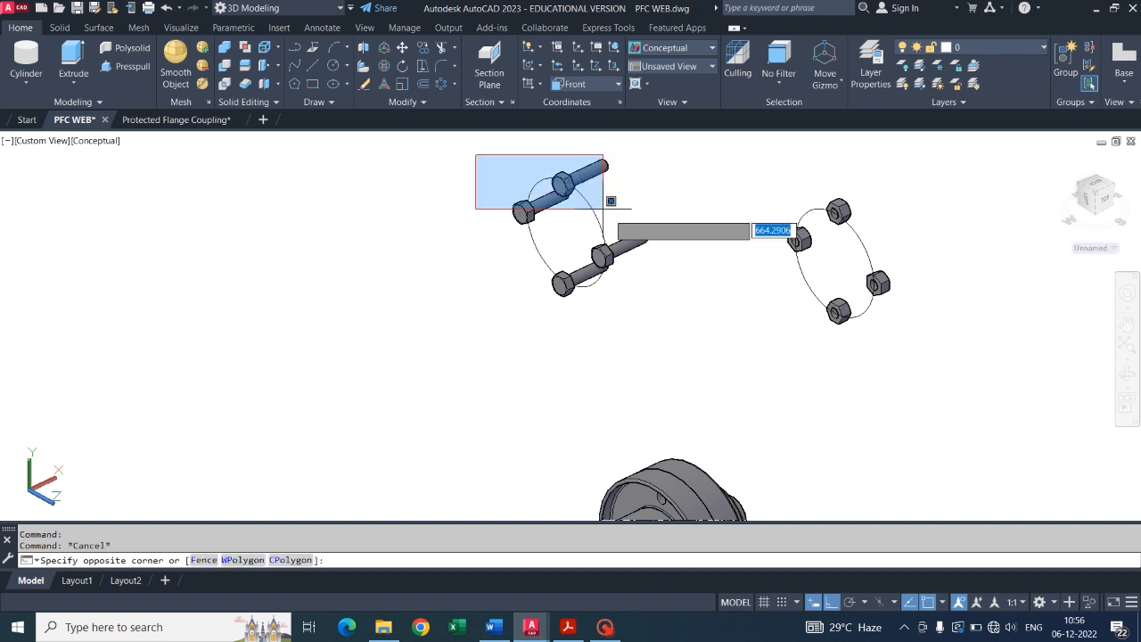
pyautogui.click(608, 217)
pyautogui.click(467, 179)
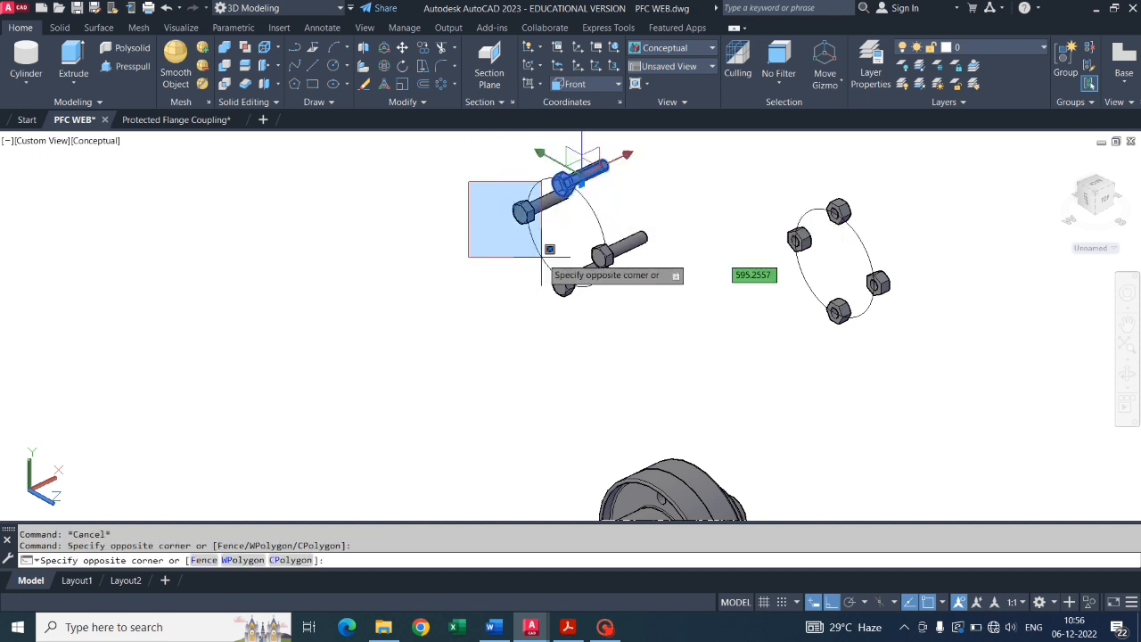
pyautogui.click(593, 328)
pyautogui.click(526, 234)
pyautogui.click(682, 379)
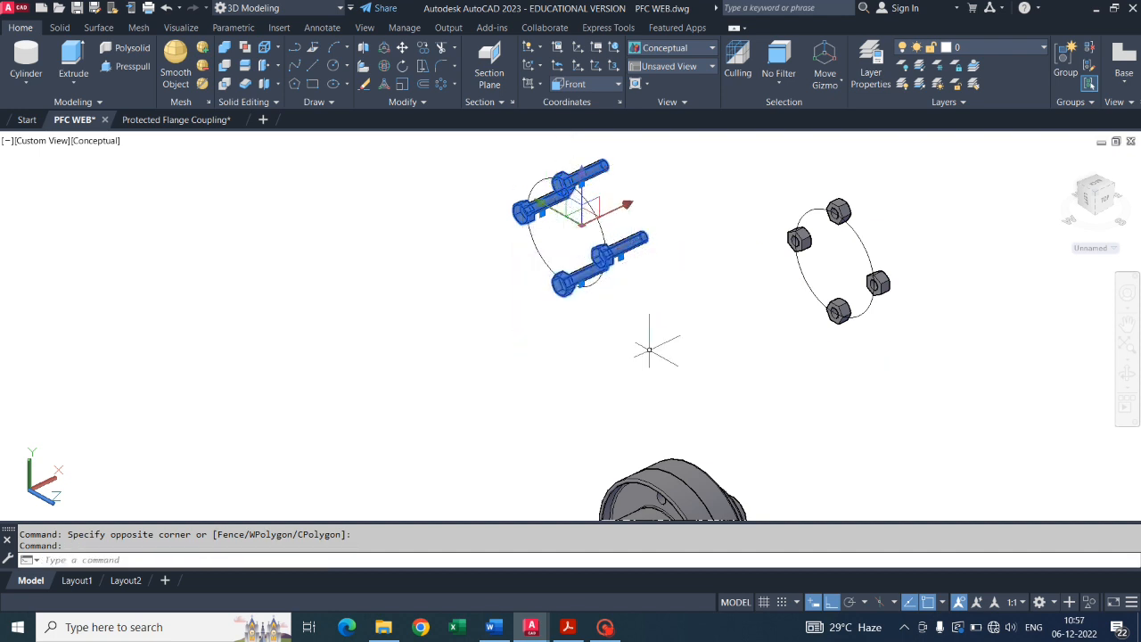
# Move the four bolts into the flange holes, matching the top bolt's shank centre under the head to the top hole's centre.
pyautogui.moveTo(639, 349); pyautogui.dragTo(651, 440, button='middle')
pyautogui.scroll(3, 546, 178)
pyautogui.scroll(1, 652, 440)
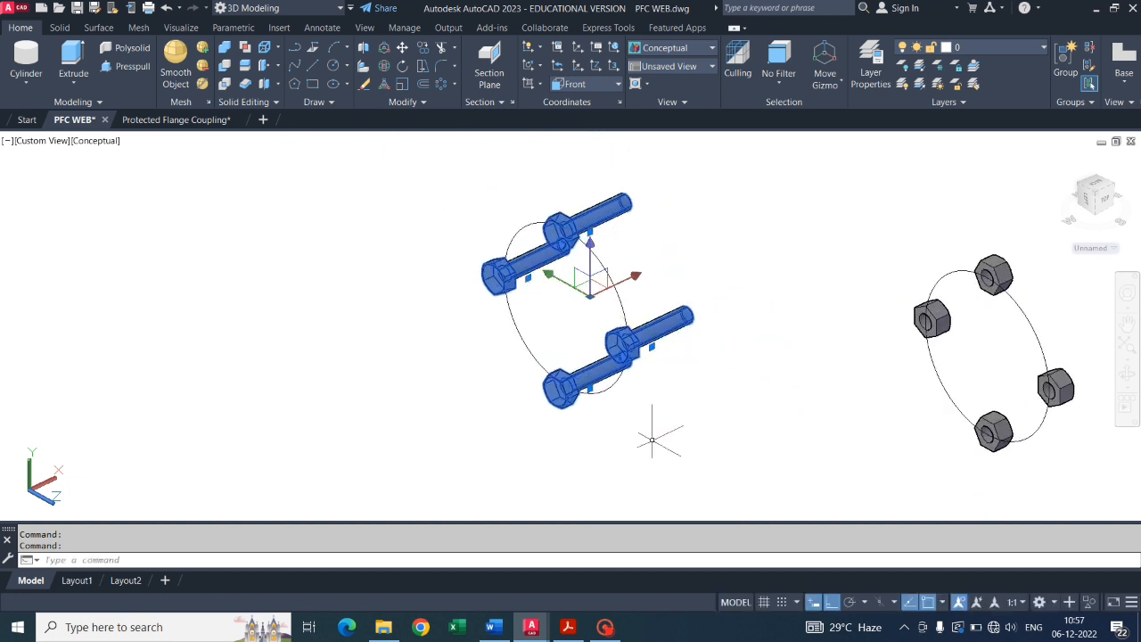
pyautogui.press('Return')
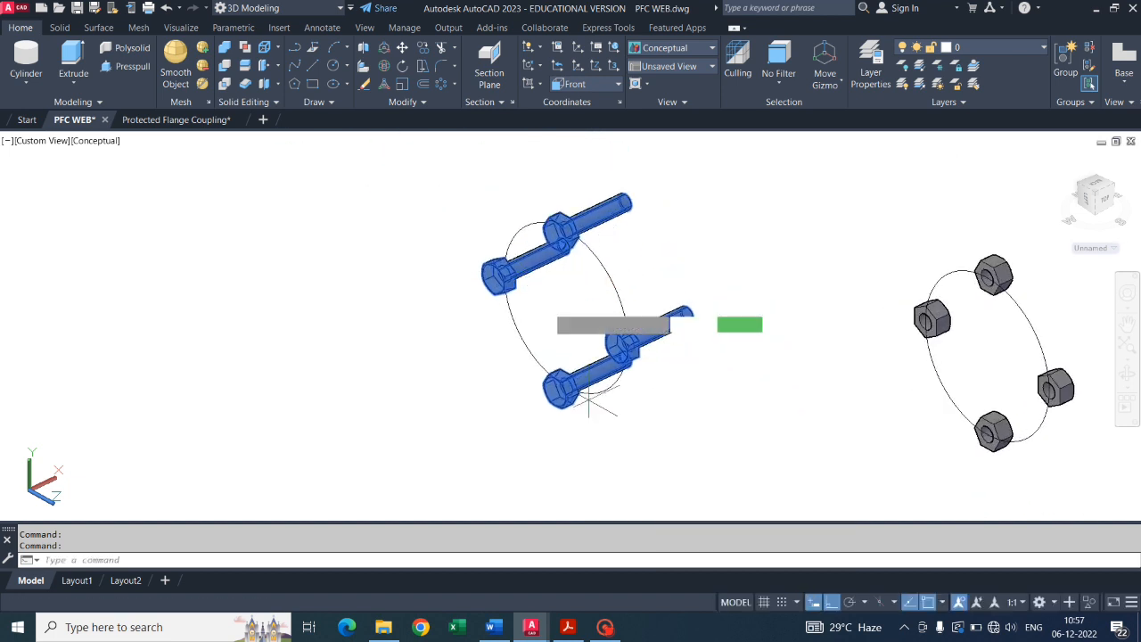
pyautogui.scroll(5, 553, 258)
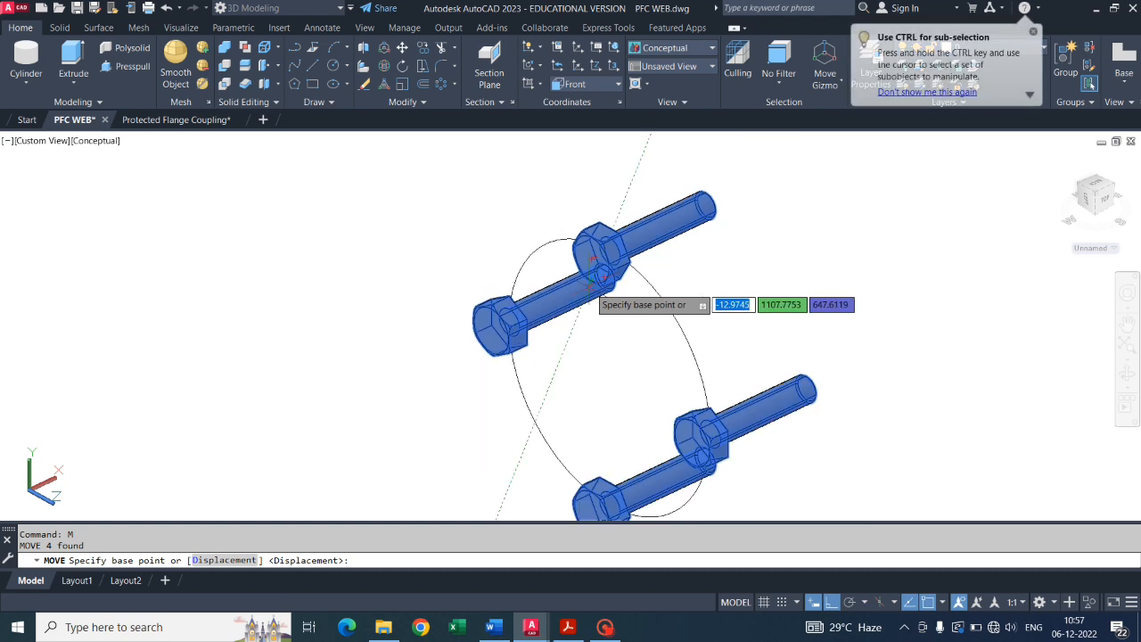
pyautogui.scroll(2, 624, 232)
pyautogui.scroll(1, 595, 185)
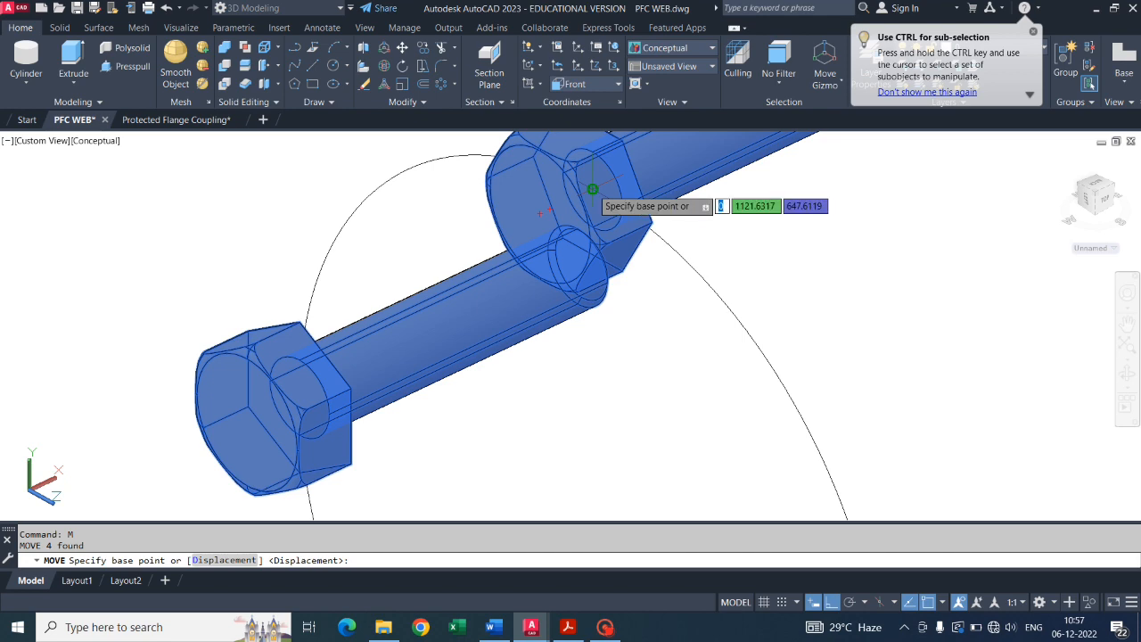
pyautogui.click(592, 191)
pyautogui.scroll(-5, 604, 178)
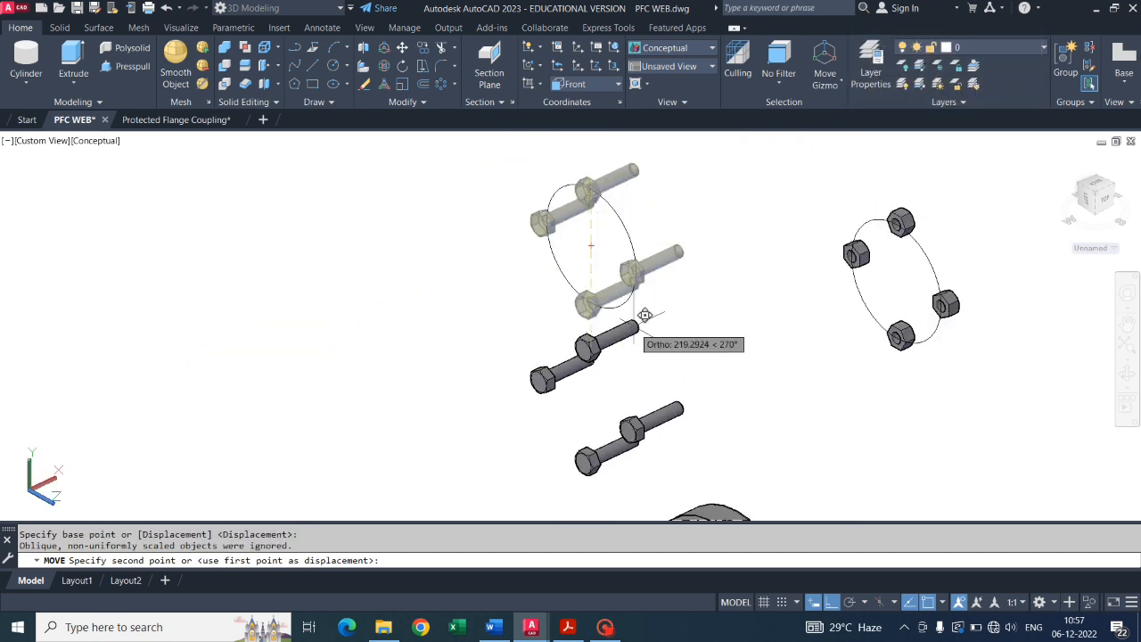
pyautogui.moveTo(634, 329); pyautogui.dragTo(609, 37, button='middle')
pyautogui.scroll(3, 630, 144)
pyautogui.scroll(2, 724, 343)
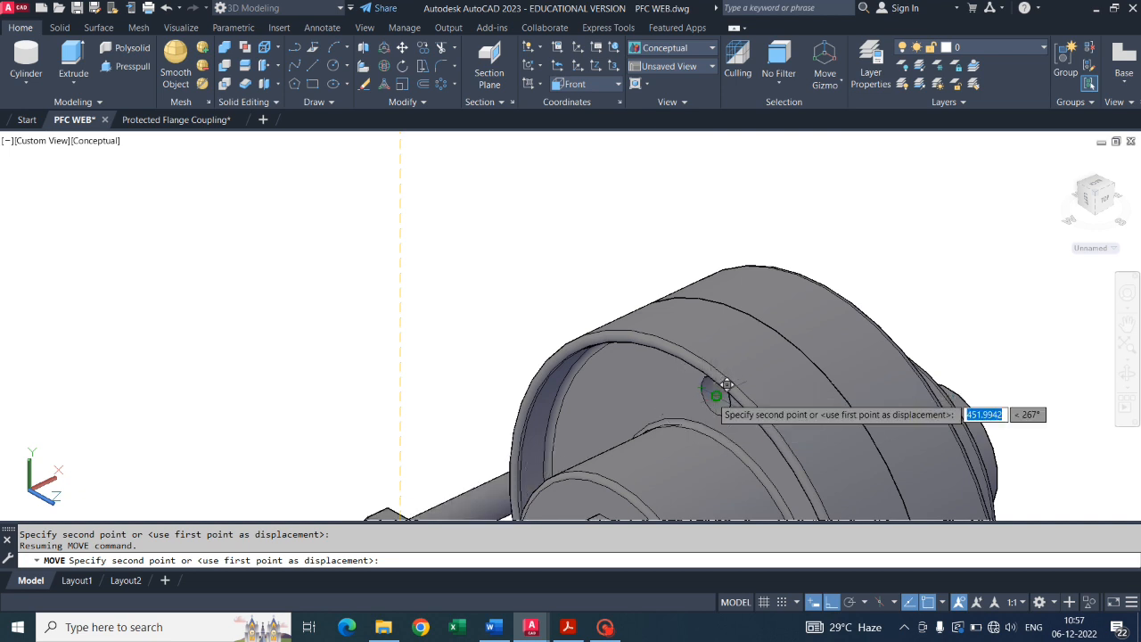
pyautogui.click(727, 384)
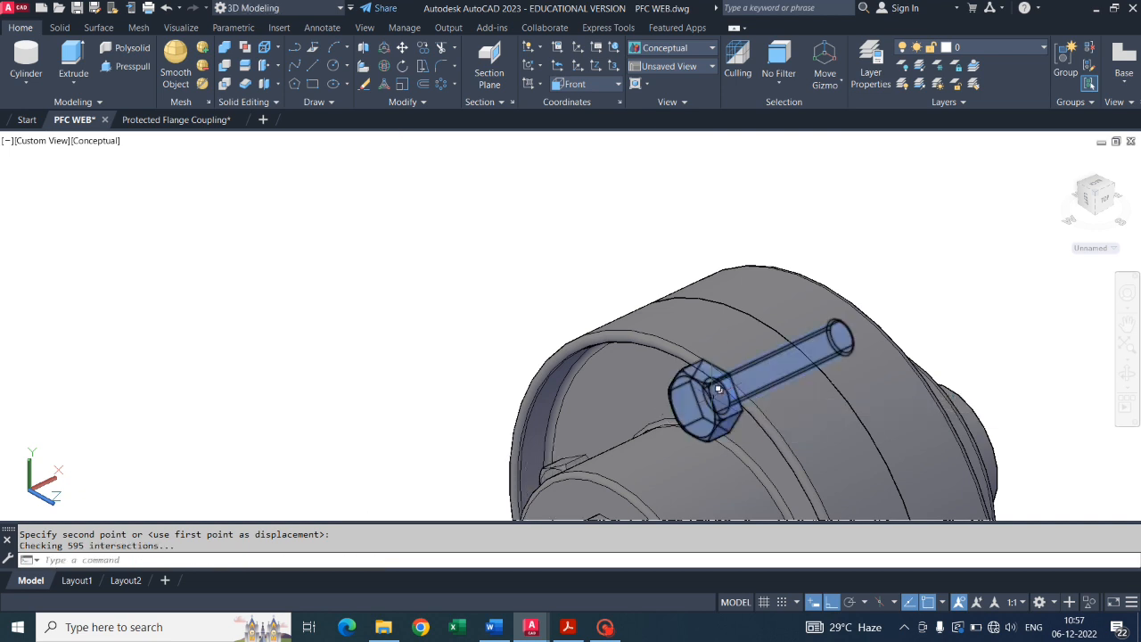
pyautogui.press('Escape')
pyautogui.scroll(-3, 738, 283)
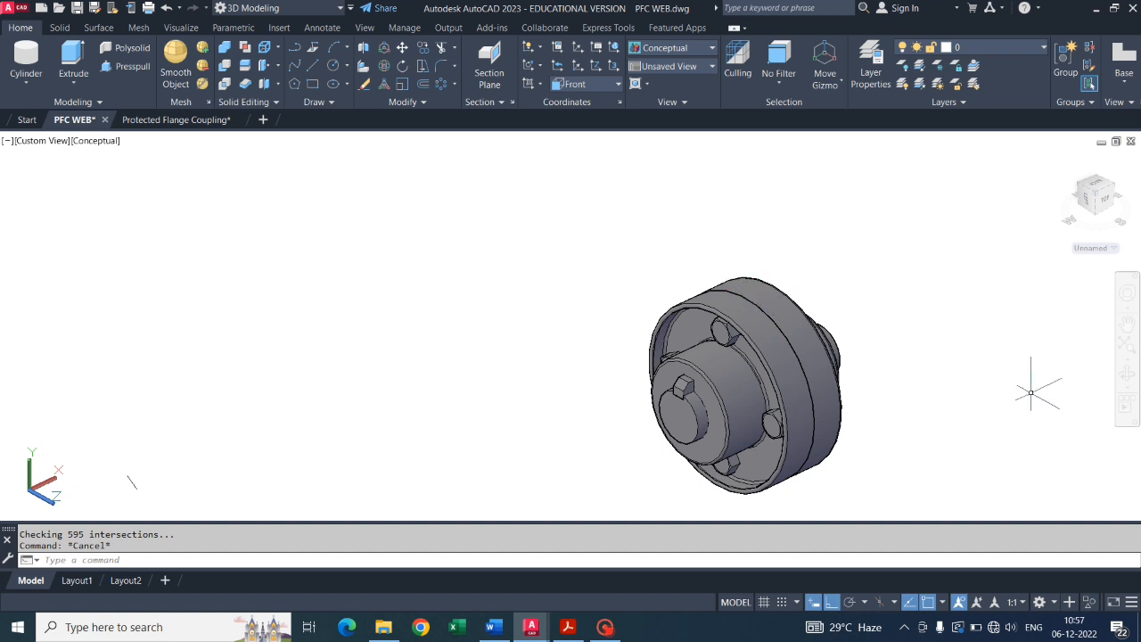
# Select the four hex nuts, leaving out their layout circle, with the coupling viewed from the protruding bolt ends.
pyautogui.click(1127, 375)
pyautogui.moveTo(1025, 368); pyautogui.dragTo(798, 364)
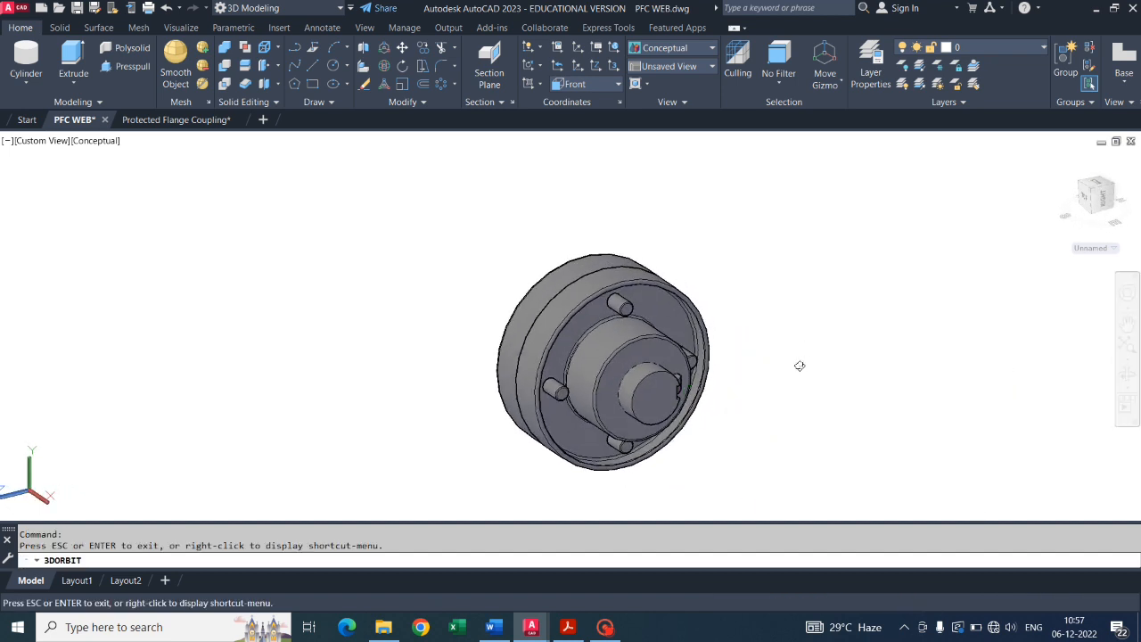
pyautogui.scroll(-3, 792, 370)
pyautogui.moveTo(716, 239); pyautogui.dragTo(728, 288, button='middle')
pyautogui.scroll(5, 568, 195)
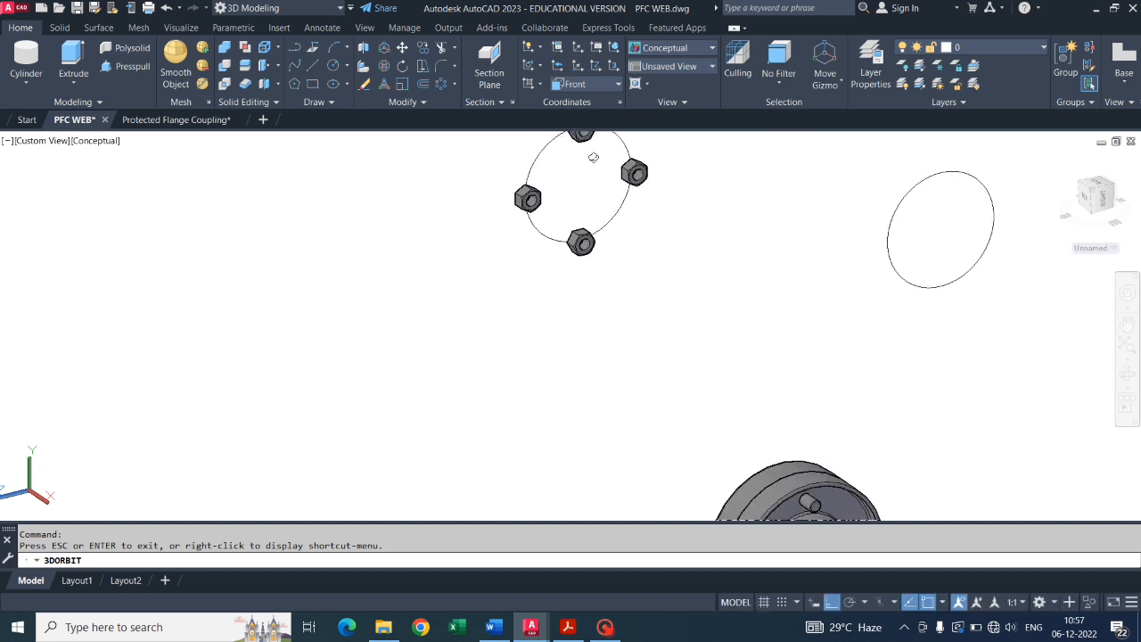
pyautogui.moveTo(642, 391); pyautogui.dragTo(669, 458, button='middle')
pyautogui.scroll(1, 578, 200)
pyautogui.scroll(3, 579, 205)
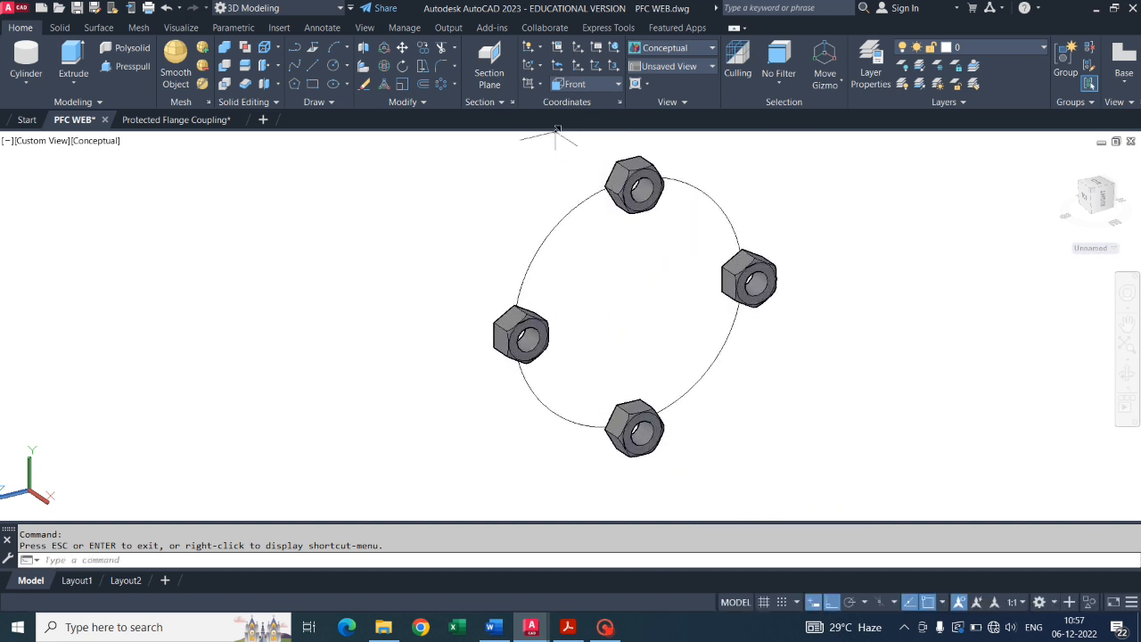
pyautogui.scroll(-4, 633, 243)
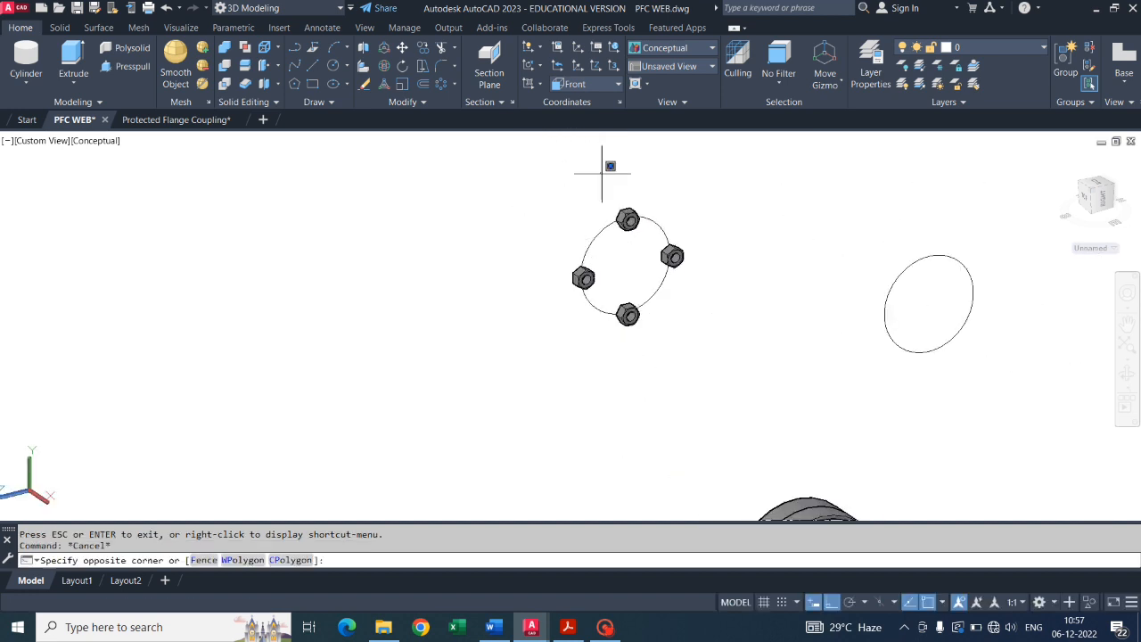
pyautogui.click(793, 310)
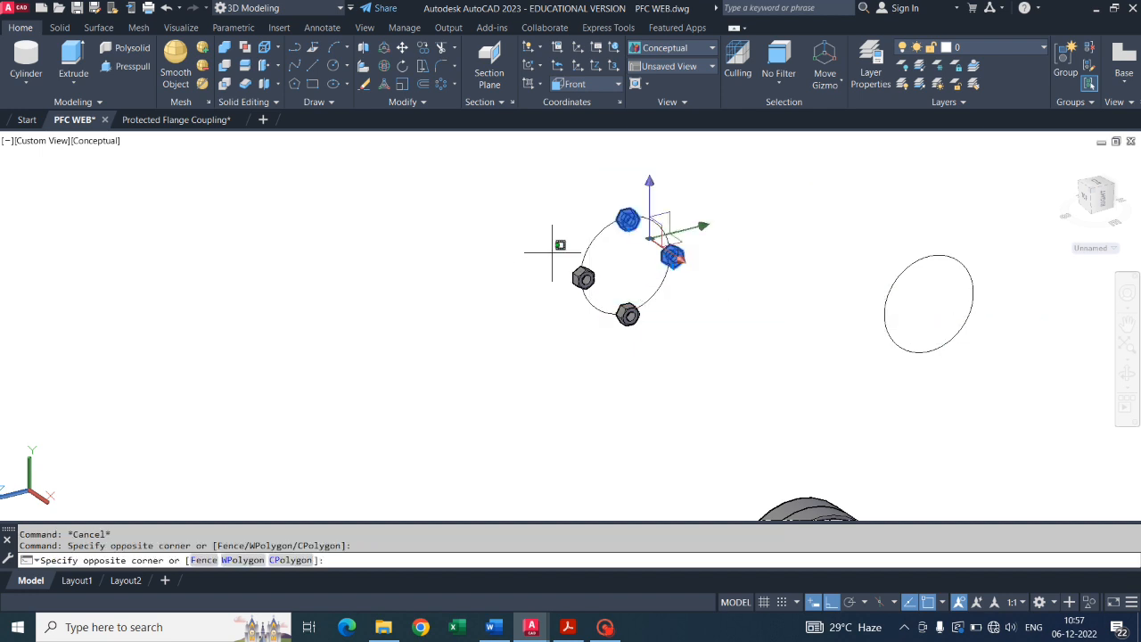
pyautogui.click(692, 348)
# Move the four nuts onto the protruding bolts, matching the top nut's rear-face centre to the top bolt's centre at the flange face.
pyautogui.write('co')
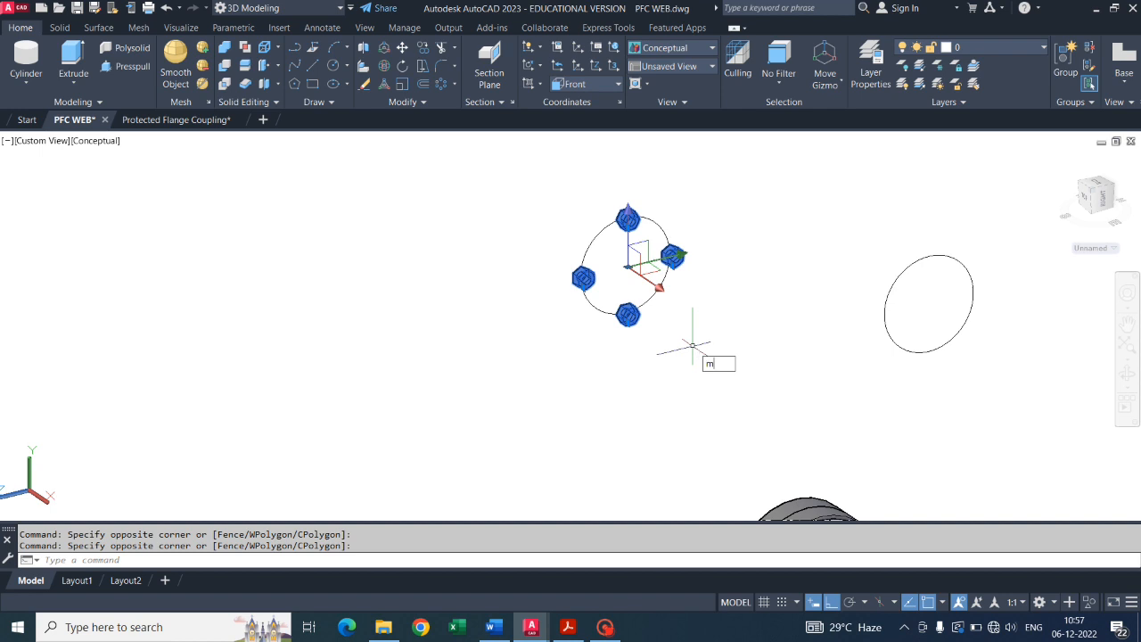
pyautogui.press('Return')
pyautogui.scroll(8, 593, 201)
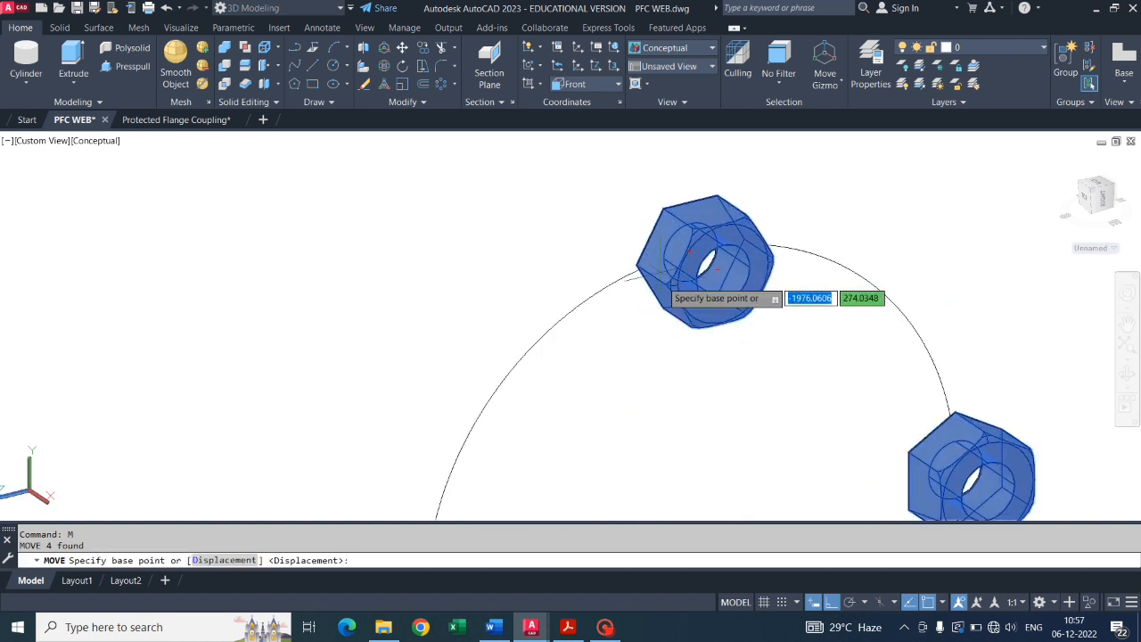
pyautogui.scroll(3, 718, 268)
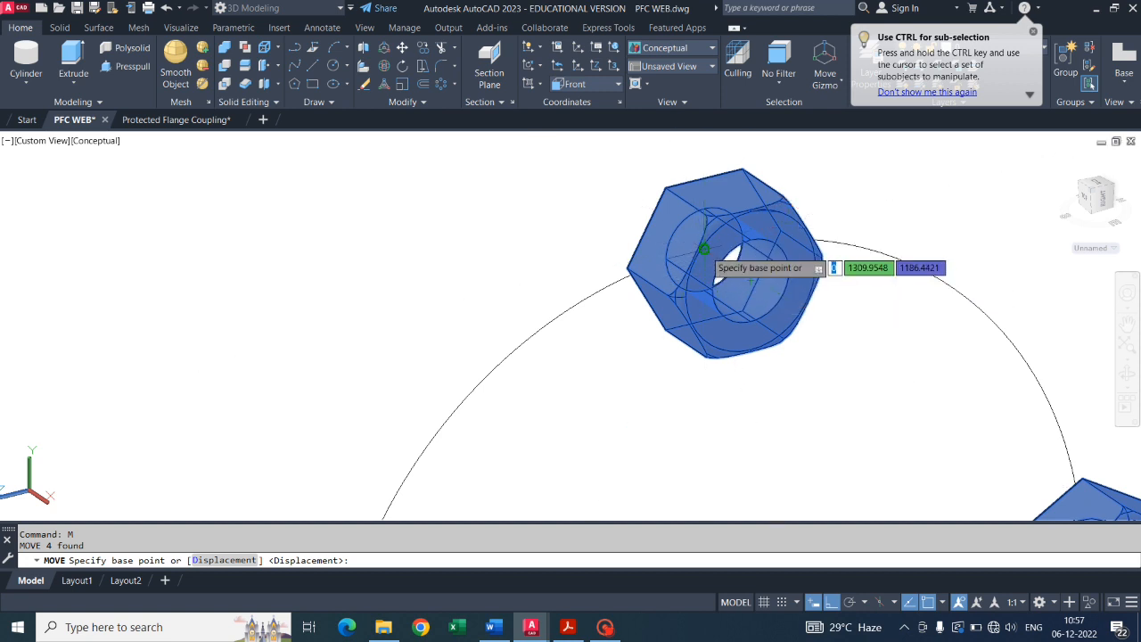
pyautogui.click(751, 281)
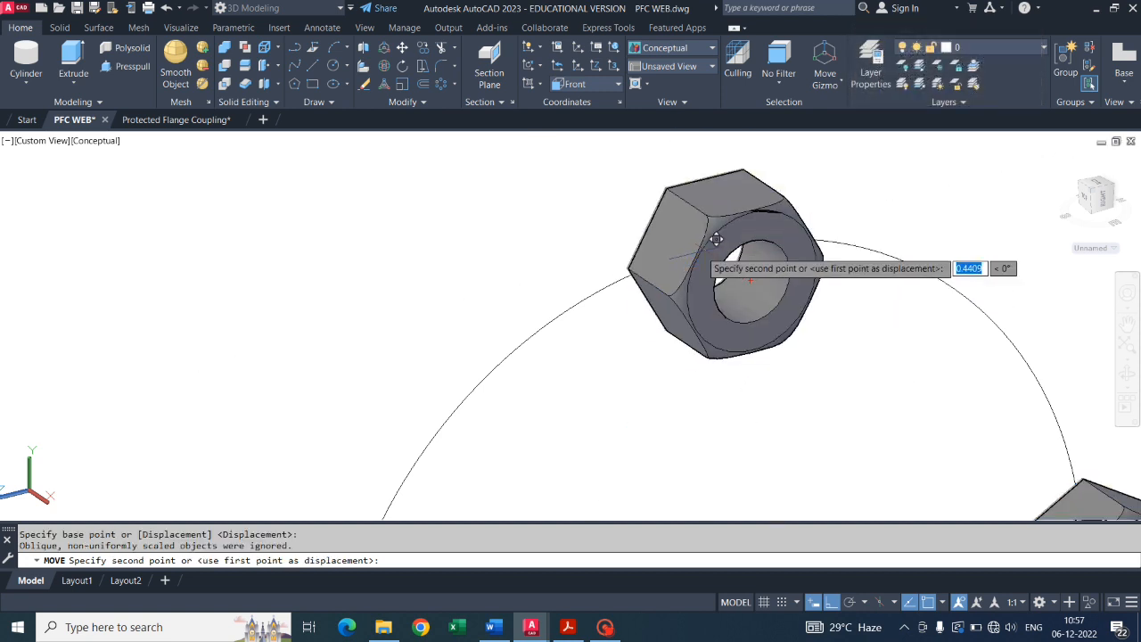
pyautogui.scroll(-10, 716, 239)
pyautogui.scroll(4, 718, 338)
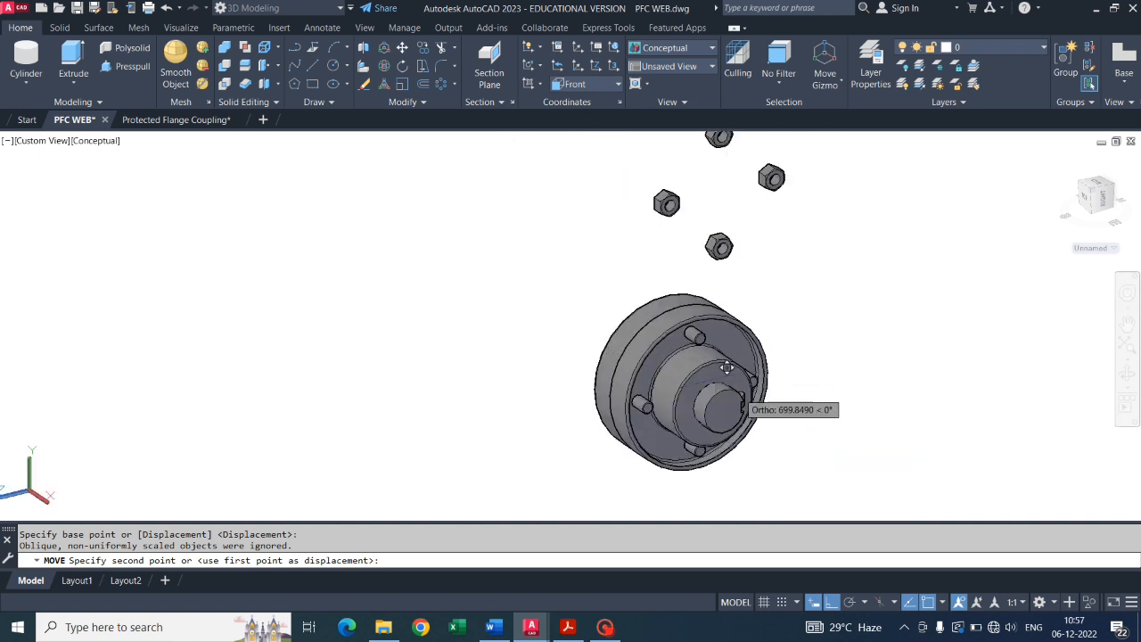
pyautogui.scroll(5, 726, 367)
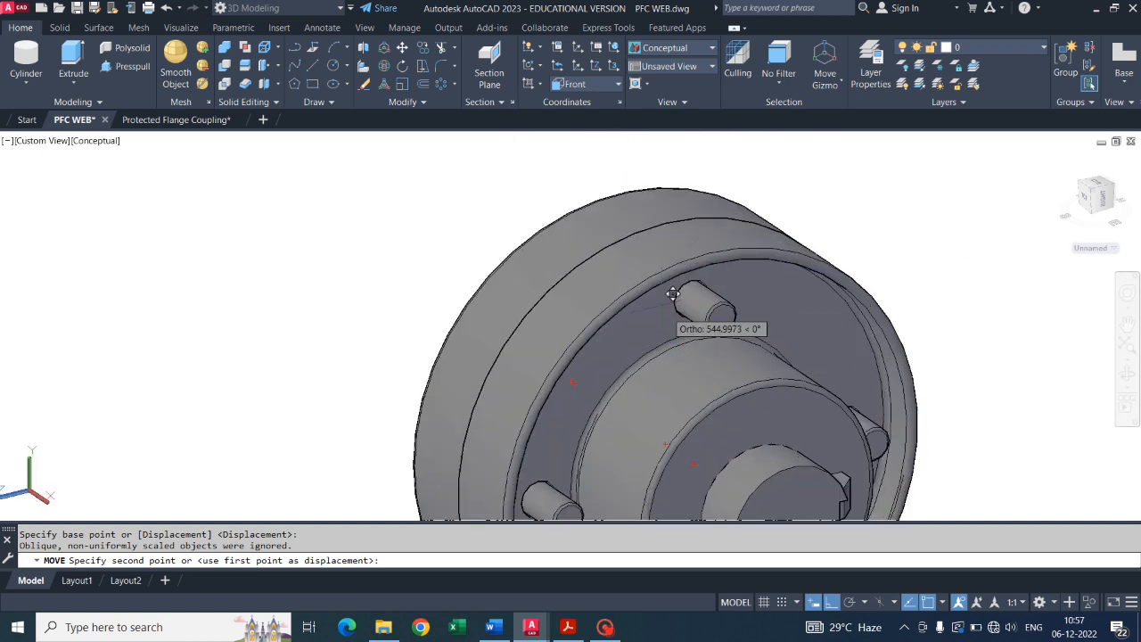
pyautogui.scroll(3, 671, 290)
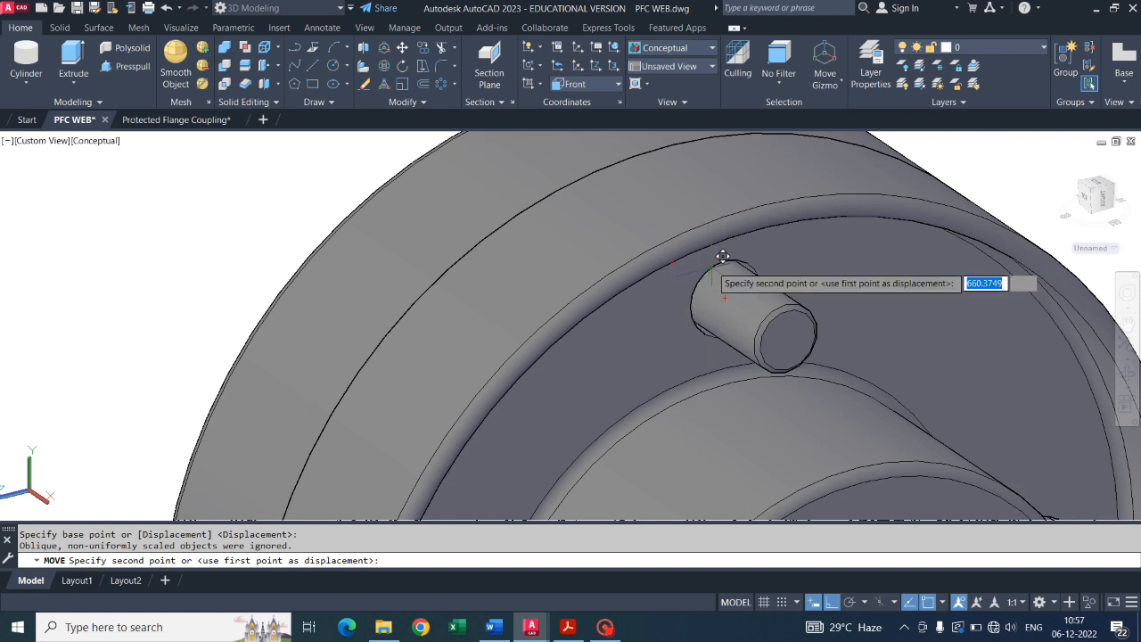
pyautogui.click(733, 286)
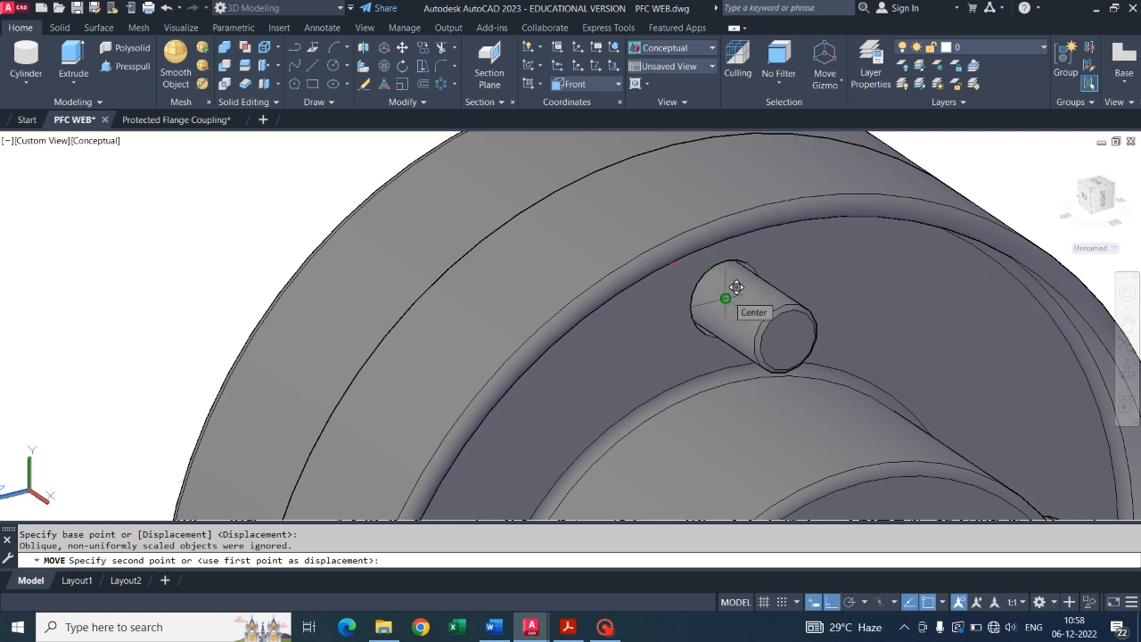
pyautogui.press('Escape')
pyautogui.scroll(-5, 845, 294)
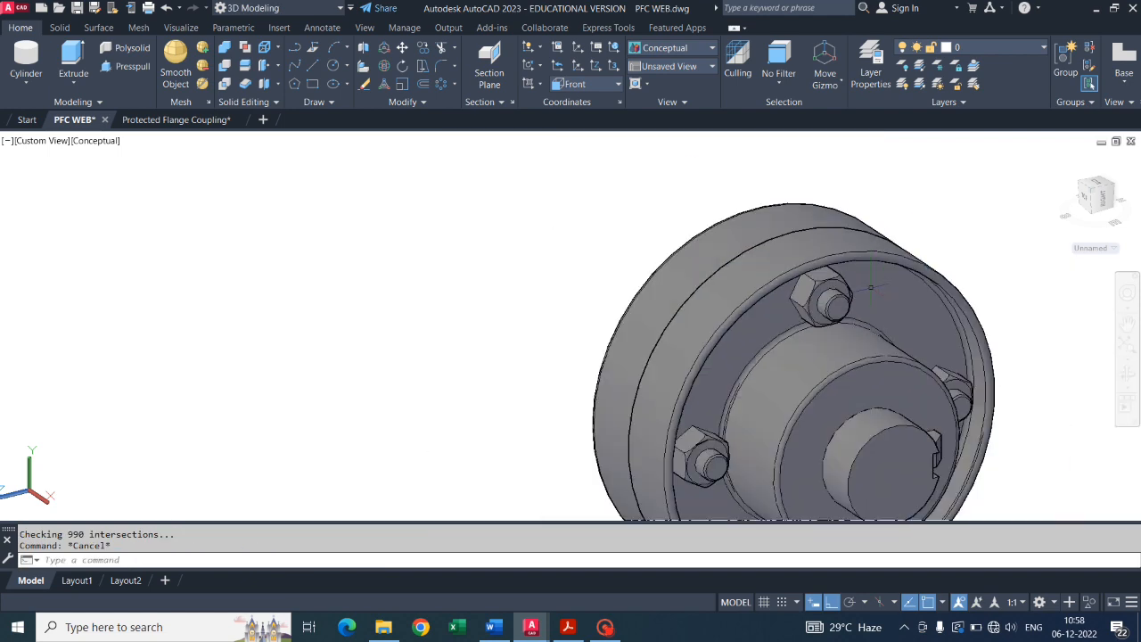
# Orbit around the assembled coupling to examine it from the nut side and the bolt-head side.
pyautogui.moveTo(1038, 363); pyautogui.dragTo(868, 283, button='middle')
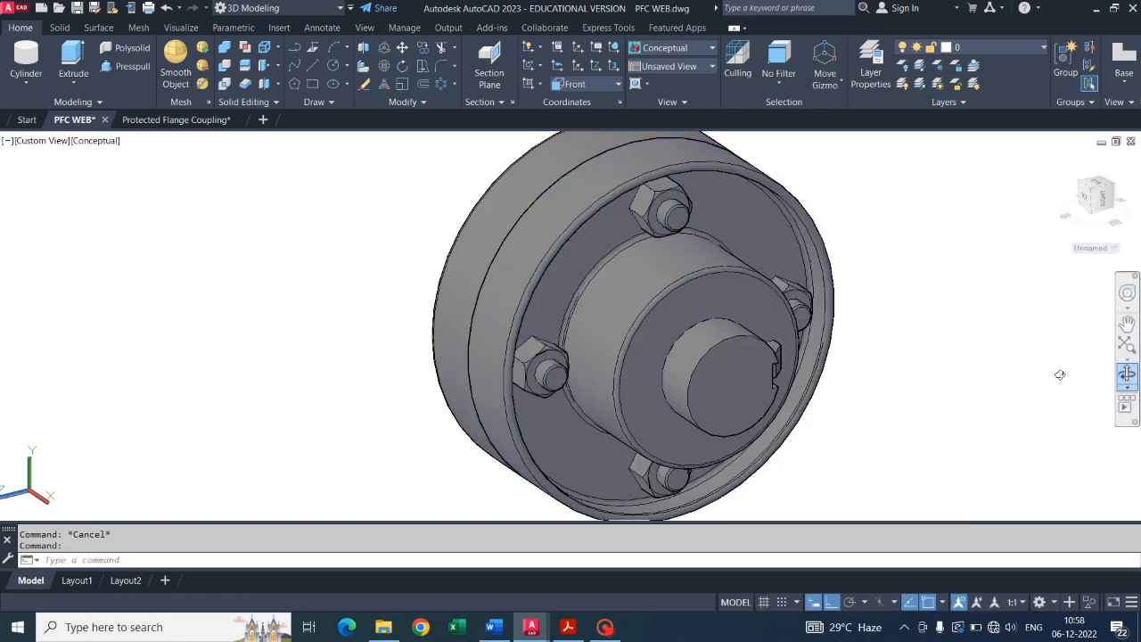
pyautogui.moveTo(1060, 374); pyautogui.dragTo(823, 293)
pyautogui.scroll(-2, 823, 293)
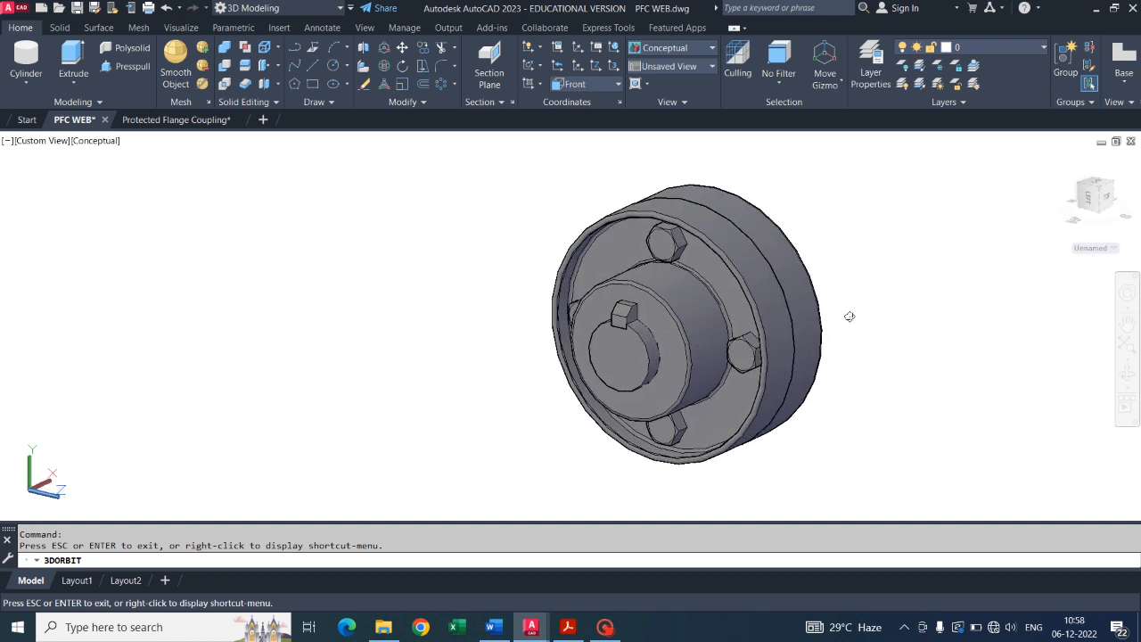
pyautogui.press('Escape')
pyautogui.click(1126, 375)
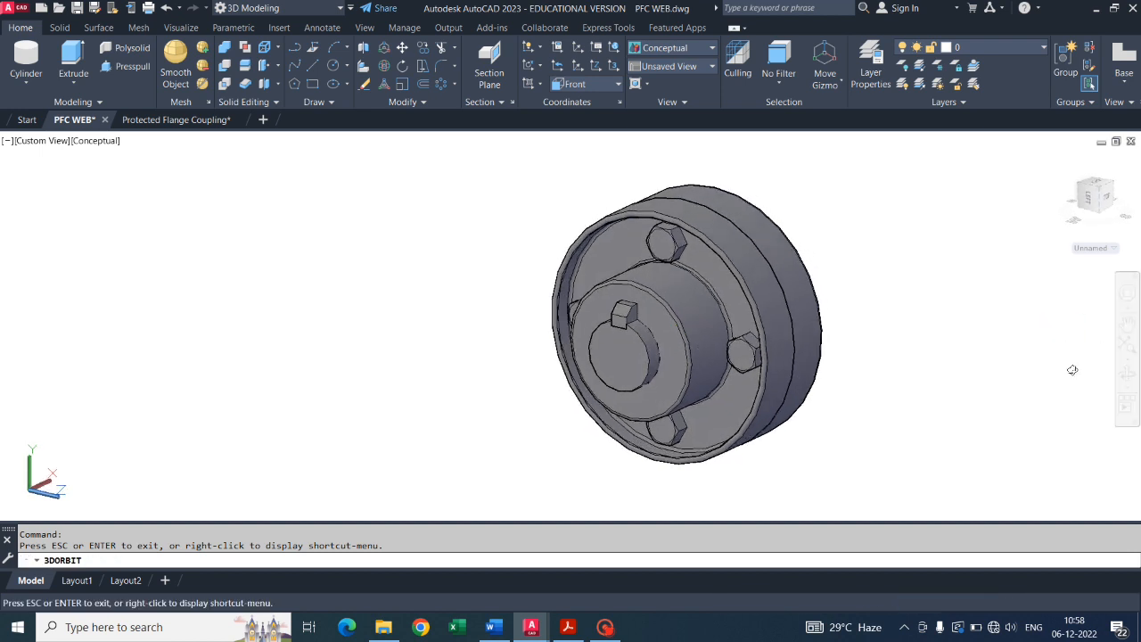